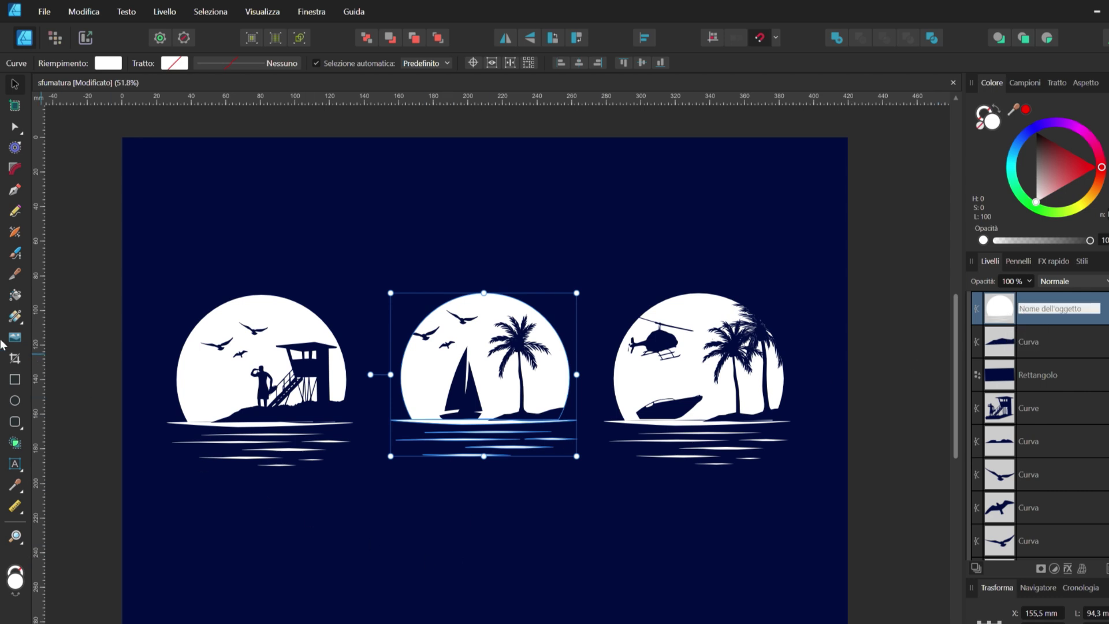
Activate the gradient Fill tool on the middle sunset artwork and review the available fill contexts and gradient types
right_click(15, 317)
click(59, 318)
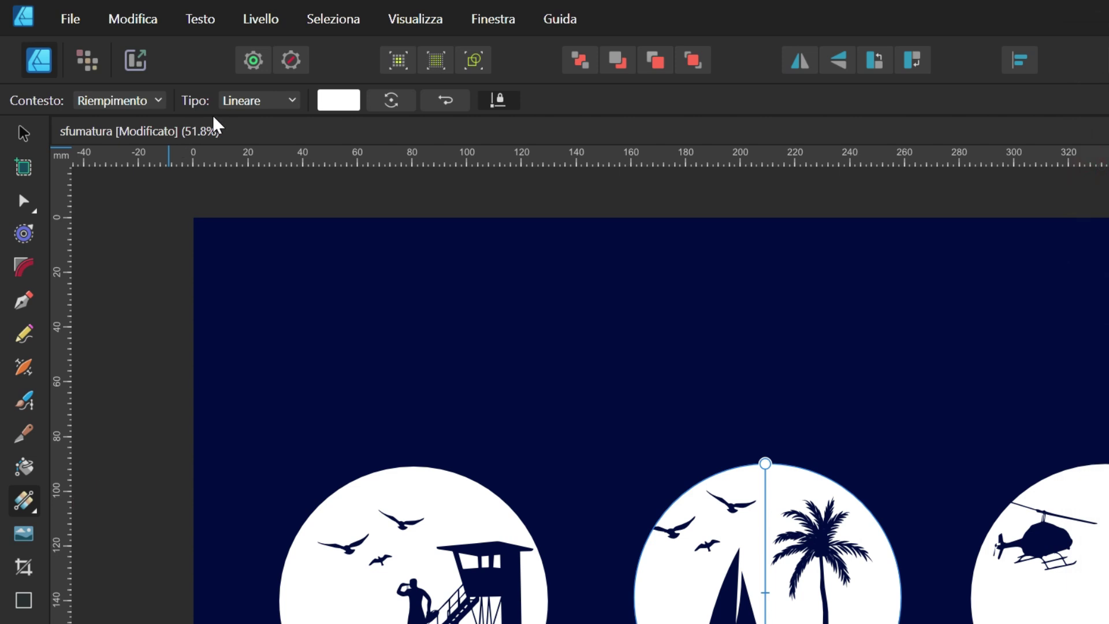
click(147, 103)
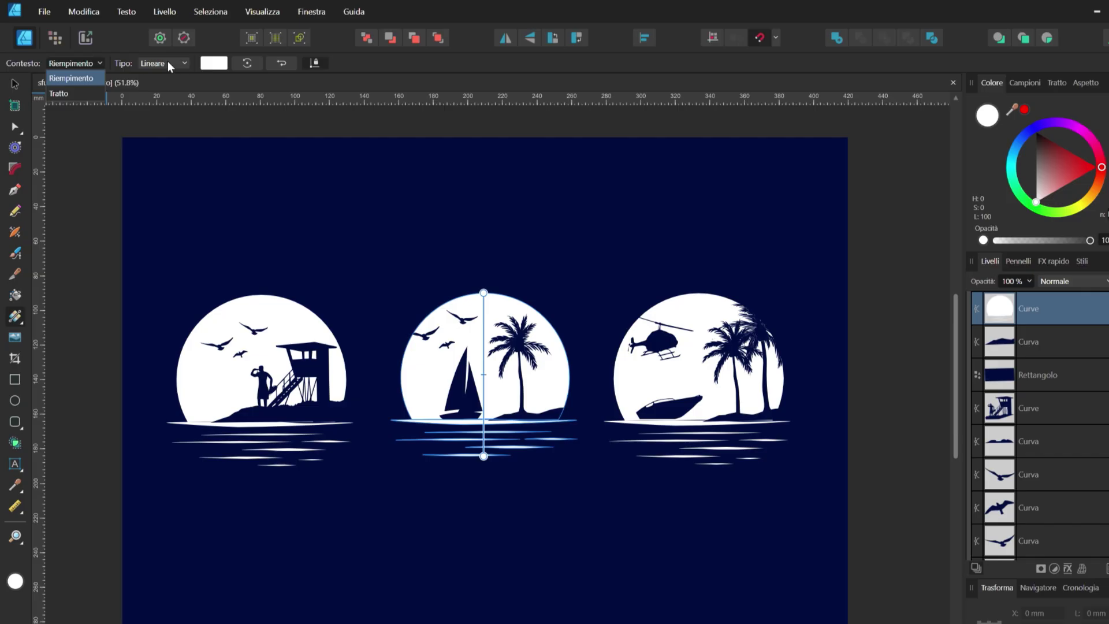
click(168, 61)
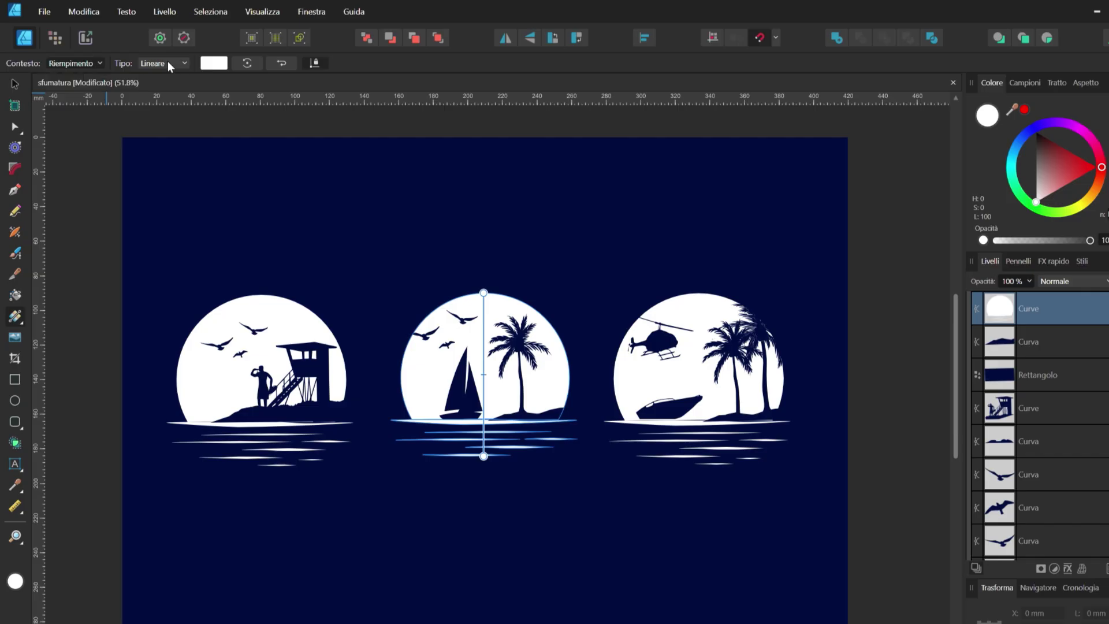
click(168, 61)
click(171, 64)
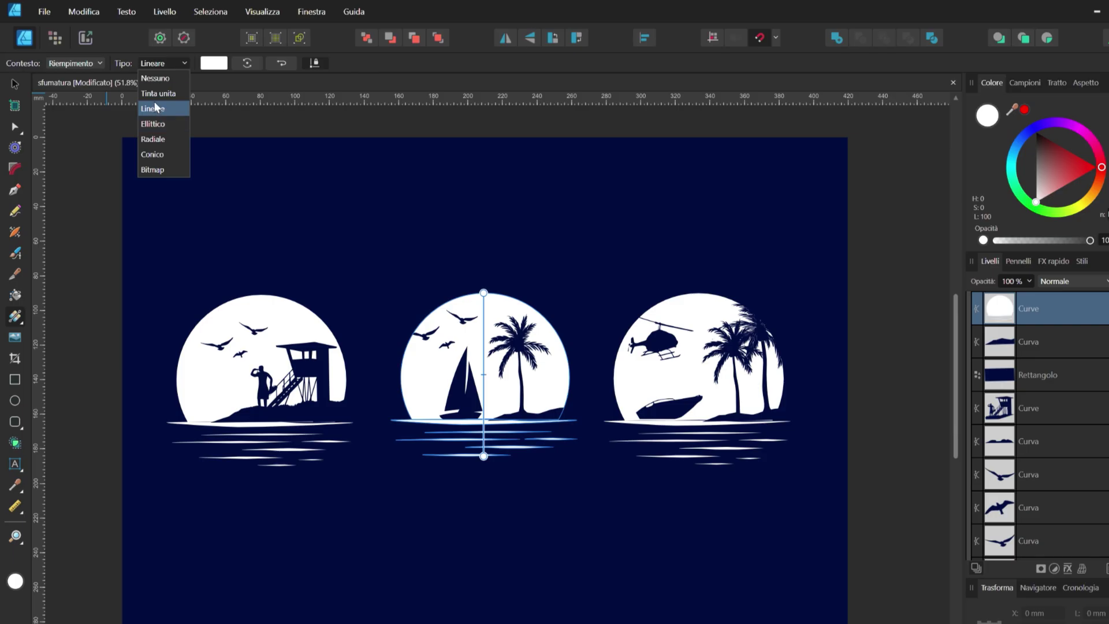
click(220, 75)
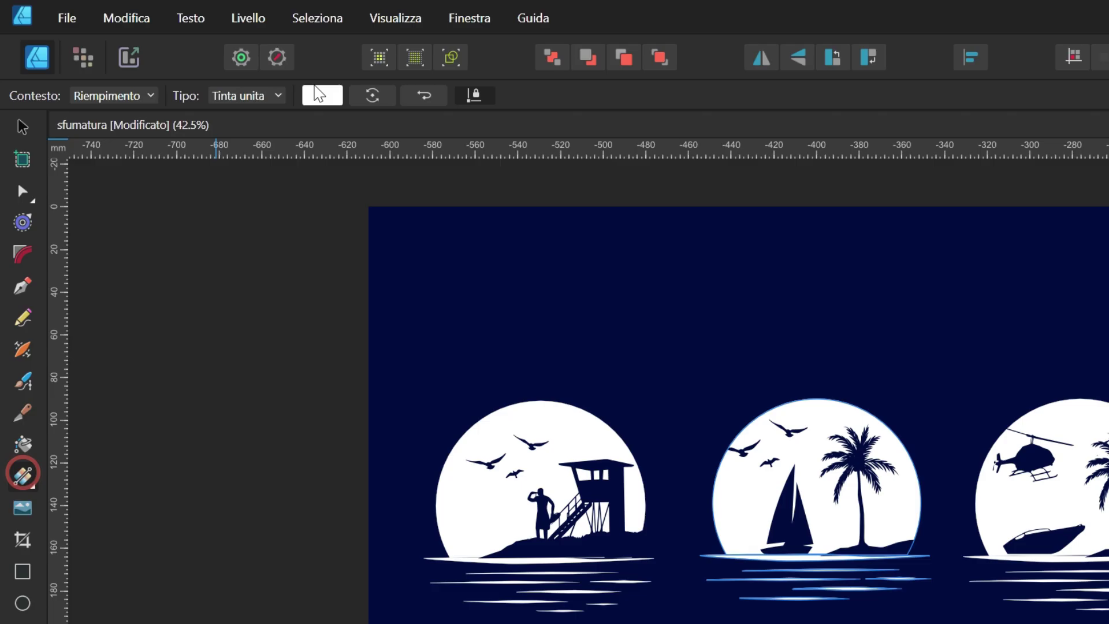
Give the middle artwork a linear gradient fill with its end stop selected, and sample a screen colour with the colour picker
click(210, 63)
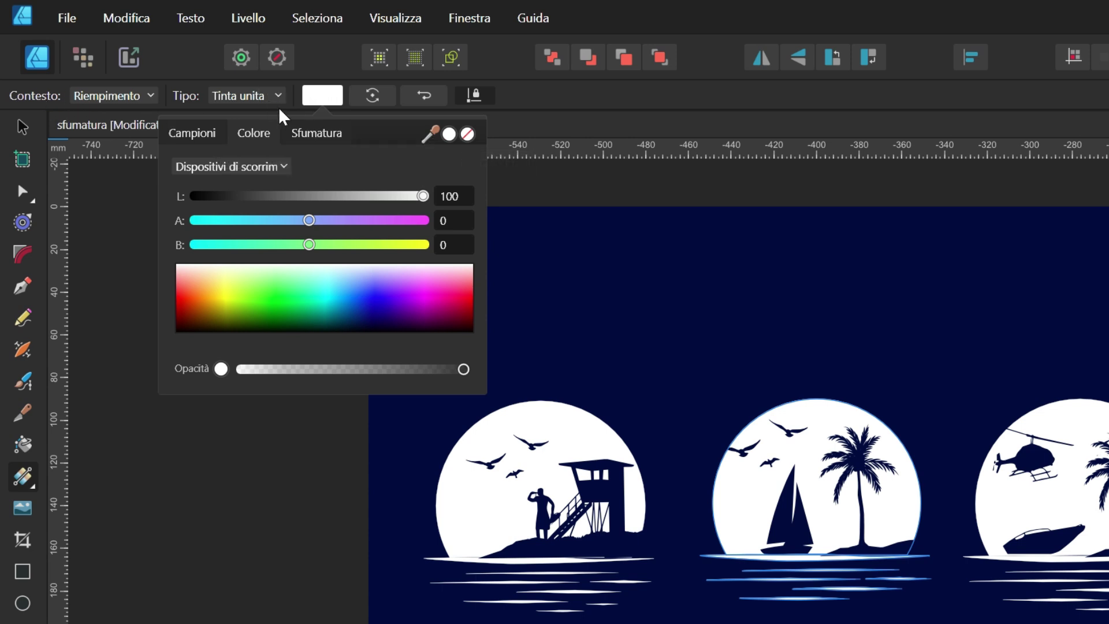
click(320, 135)
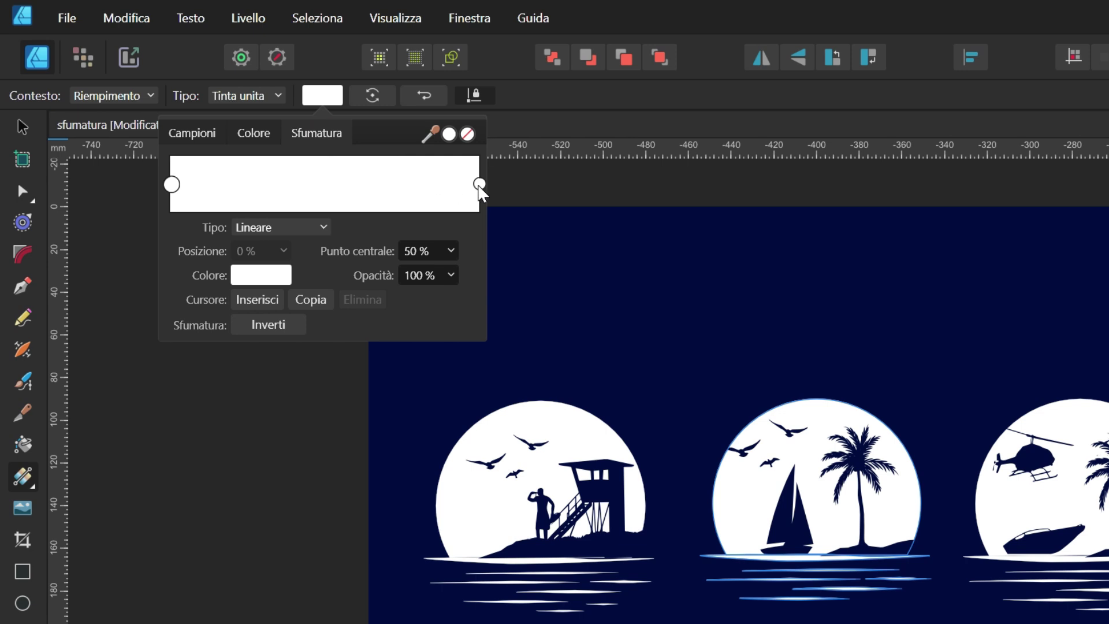
click(479, 185)
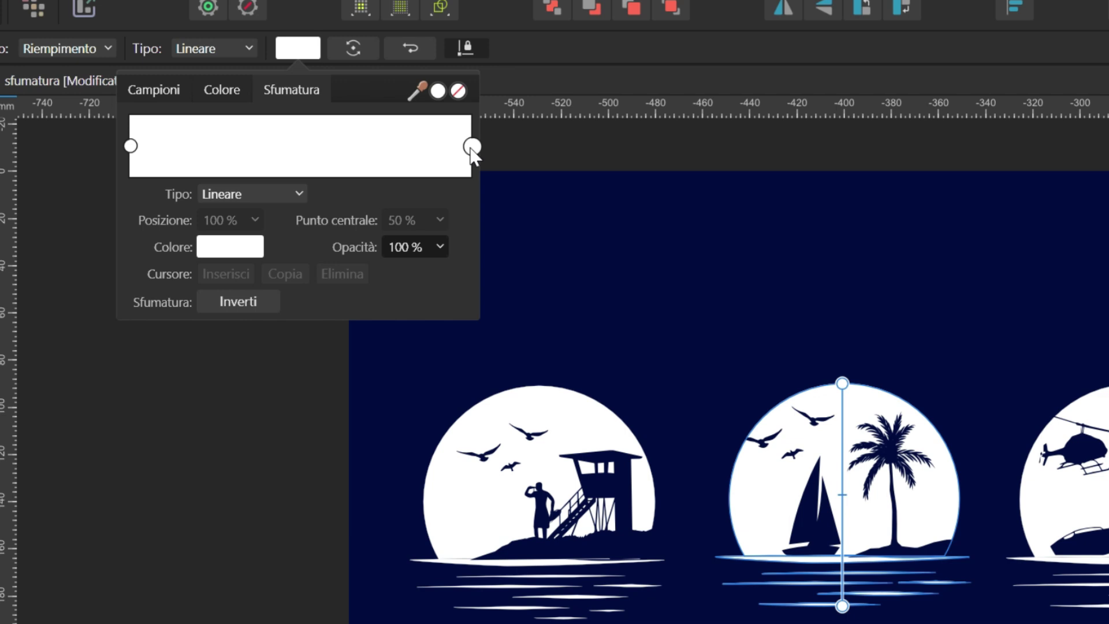
drag(417, 91, 1108, 317)
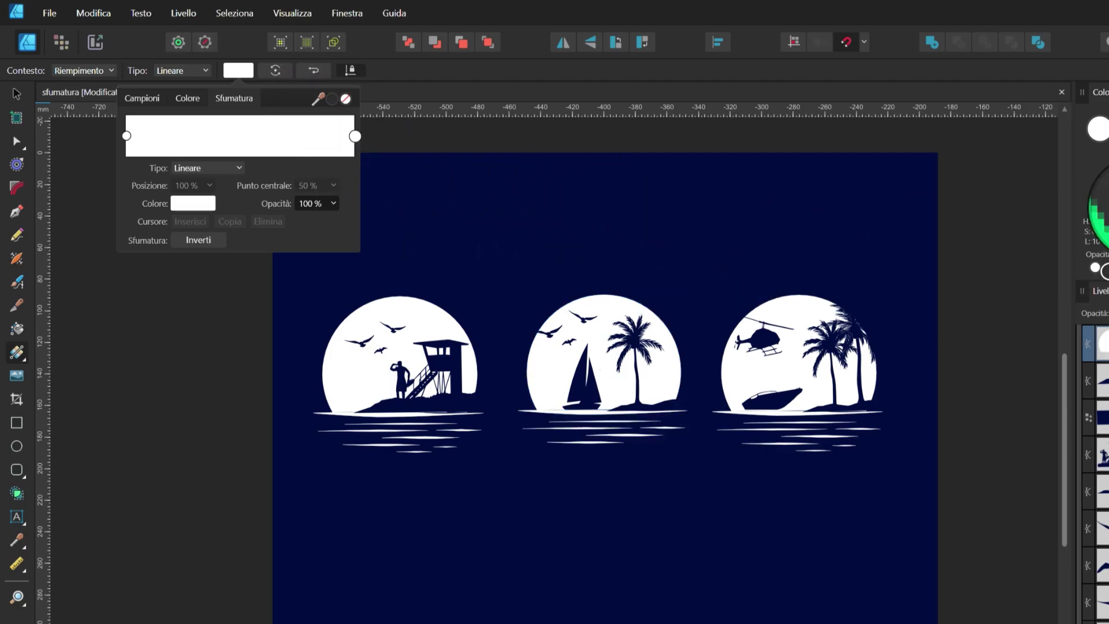
drag(332, 99, 274, 102)
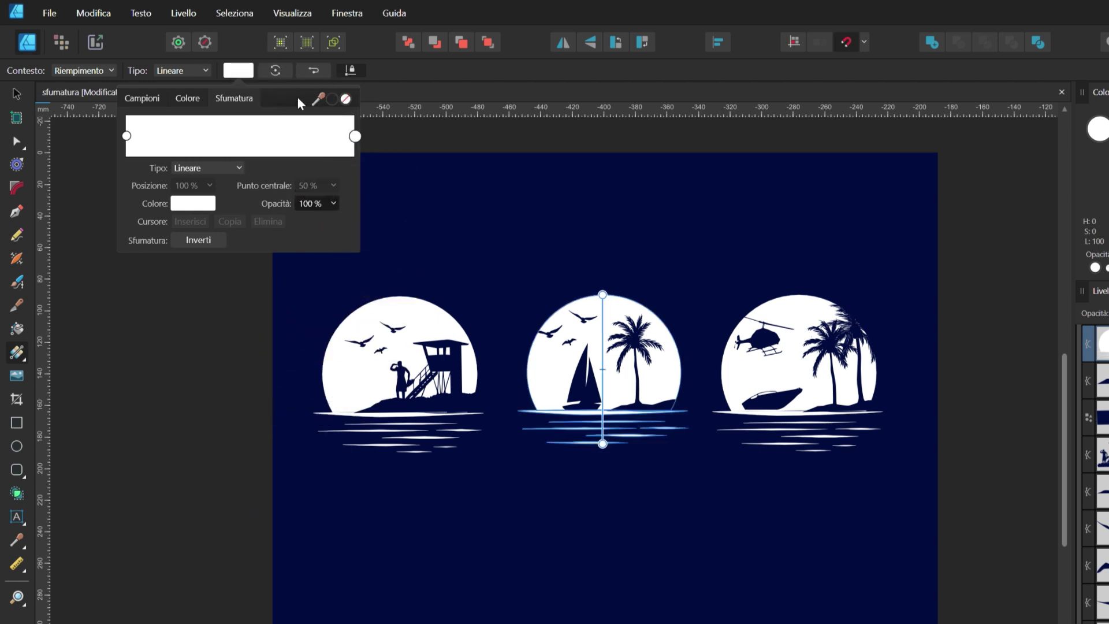
Examine the colour modes offered for the gradient's end stop, including RGB, HSL wheel, greyscale and LAB sliders
click(181, 203)
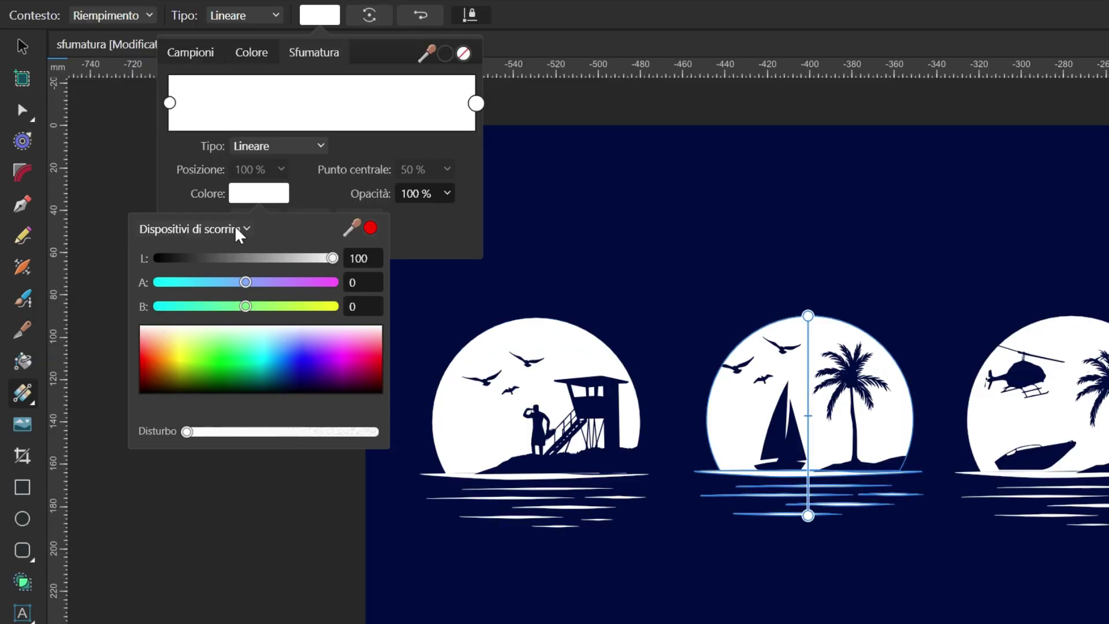
click(177, 230)
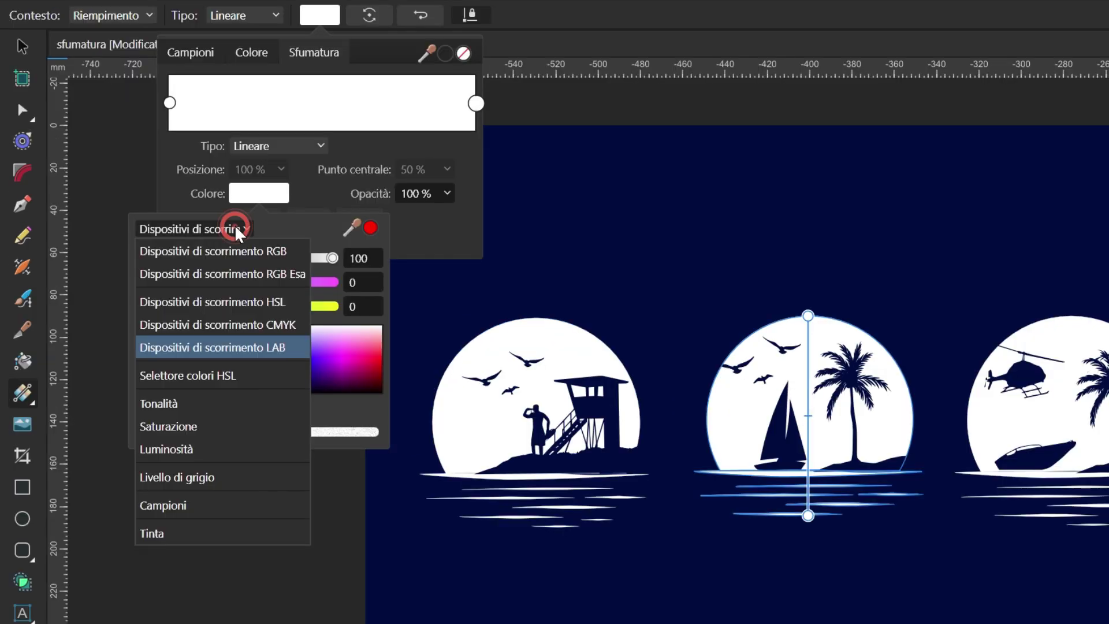
click(236, 258)
click(229, 228)
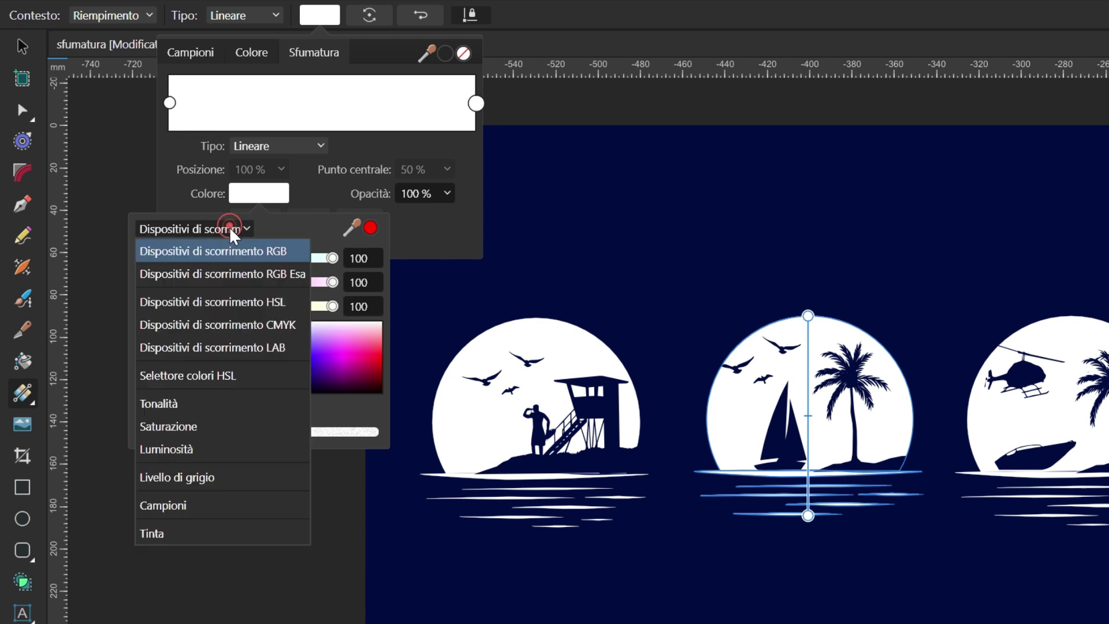
click(218, 375)
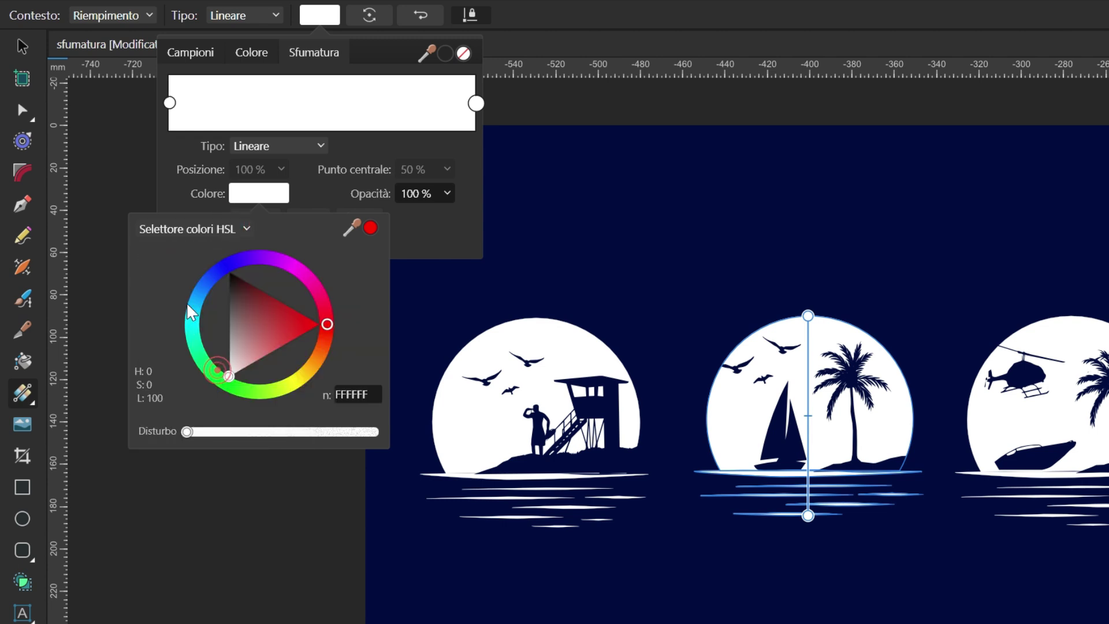
click(237, 238)
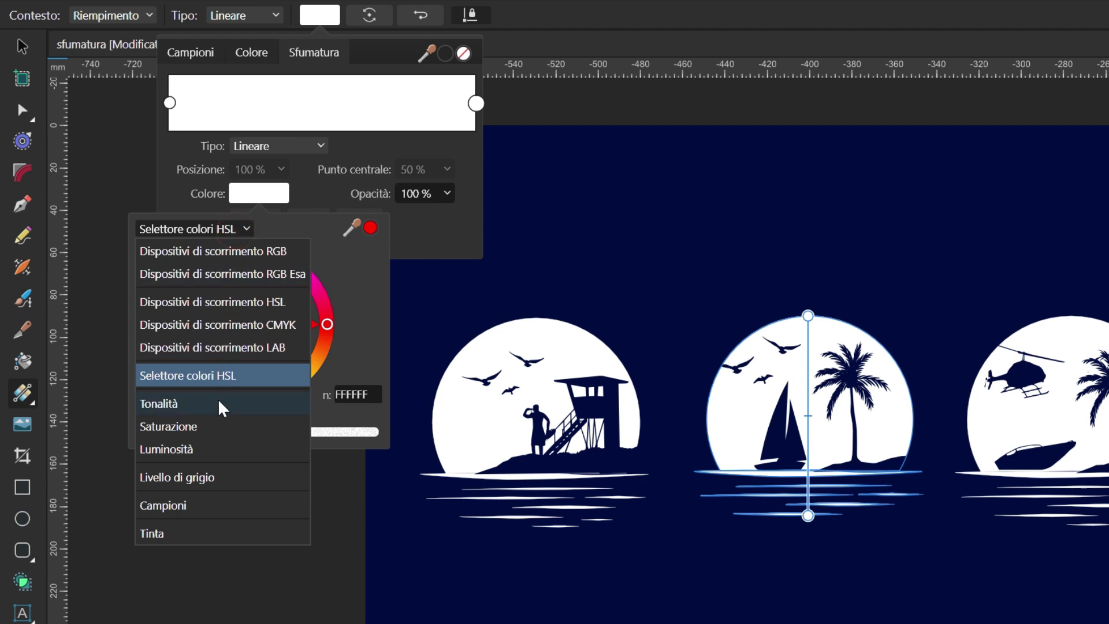
key(Escape)
click(243, 227)
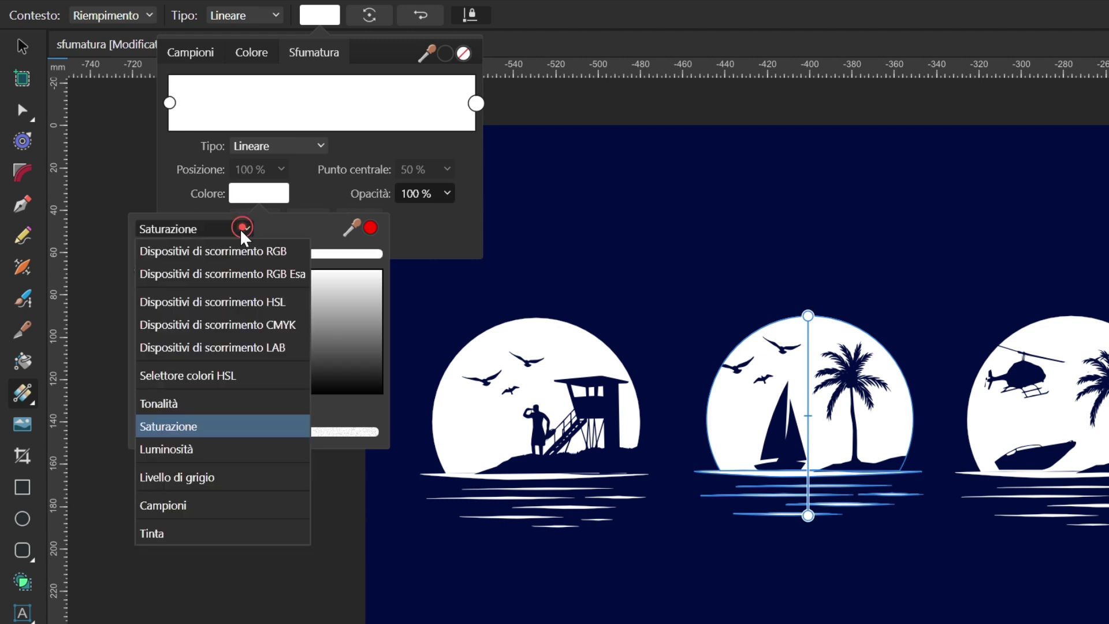
click(193, 477)
click(233, 231)
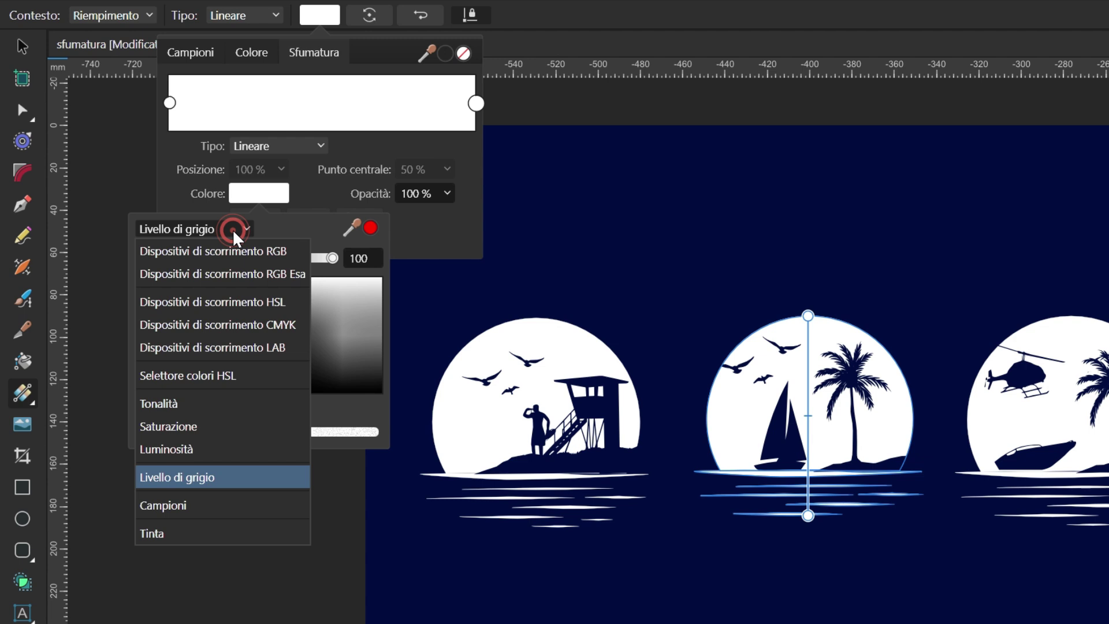
key(Escape)
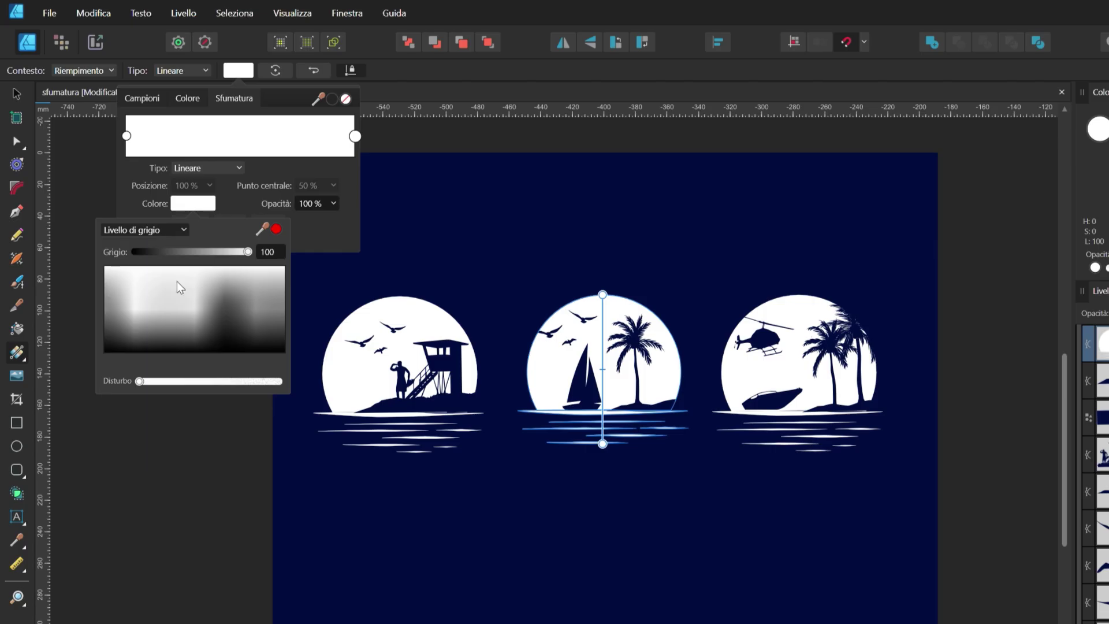
click(172, 229)
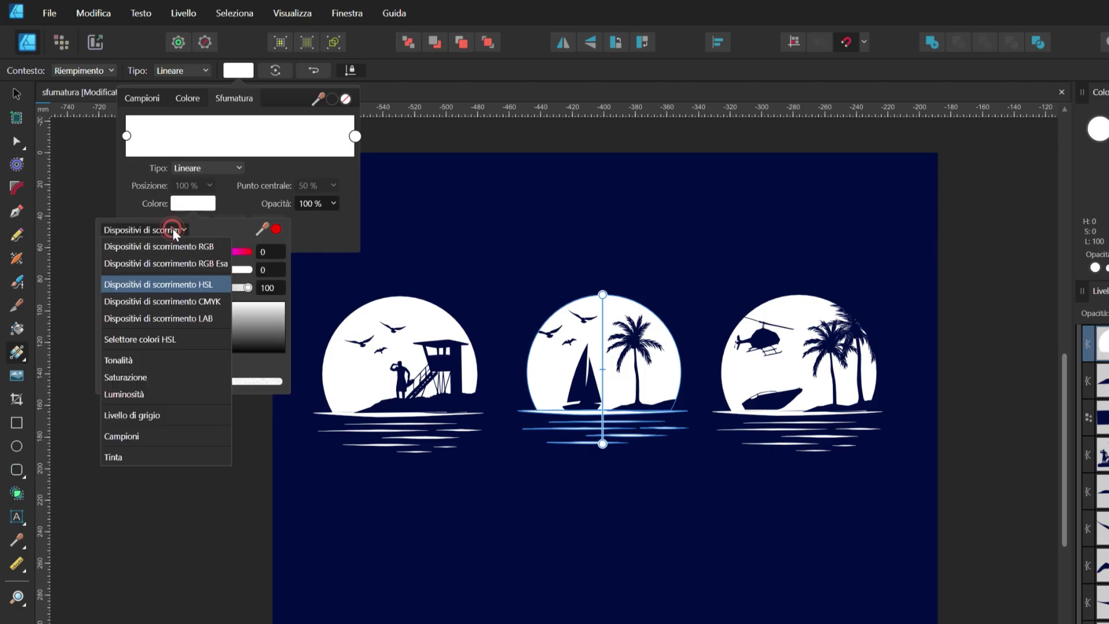
click(185, 319)
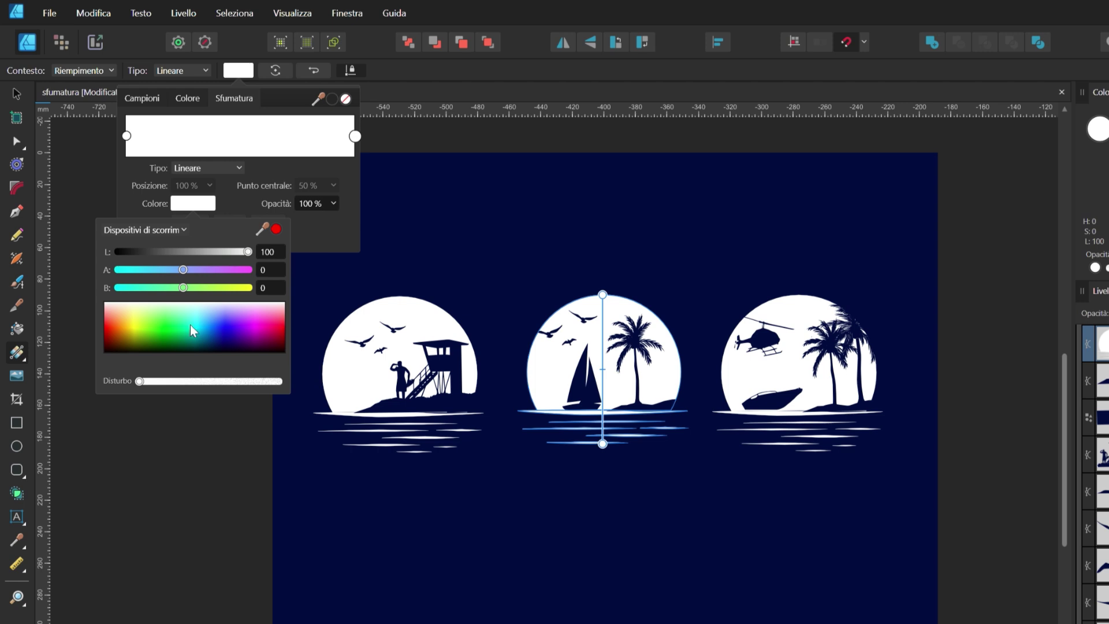
Set the gradient's start stop to orange with RGB slider values R 100, G 68 and B 8
click(126, 135)
click(195, 203)
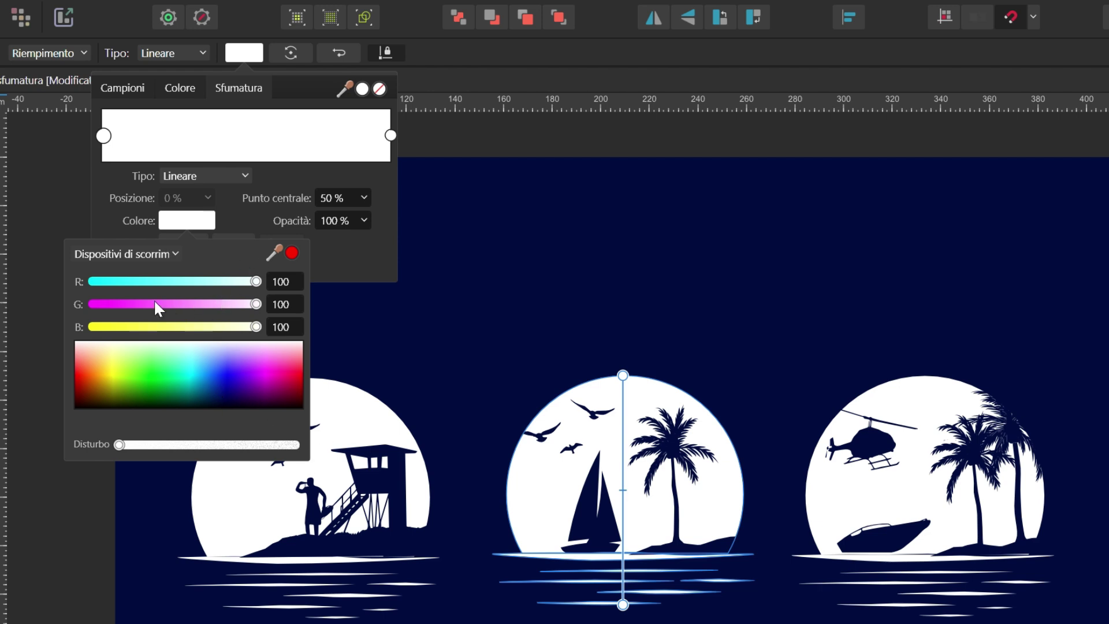
drag(252, 326, 109, 325)
drag(213, 304, 204, 305)
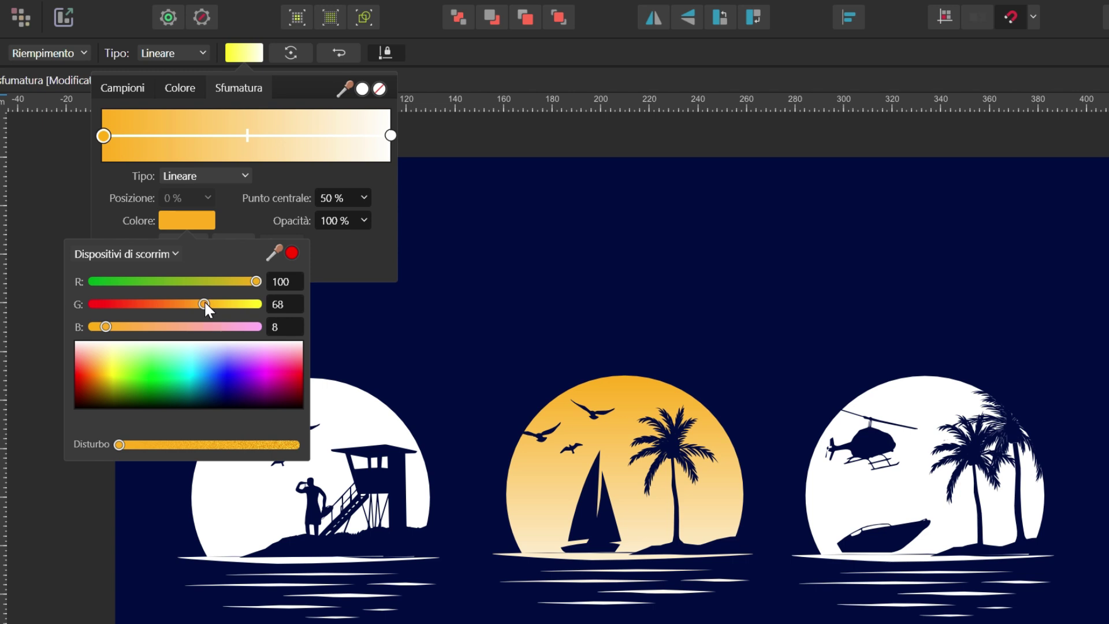
Recolour the gradient's white end stop to magenta by lowering its green component
click(390, 135)
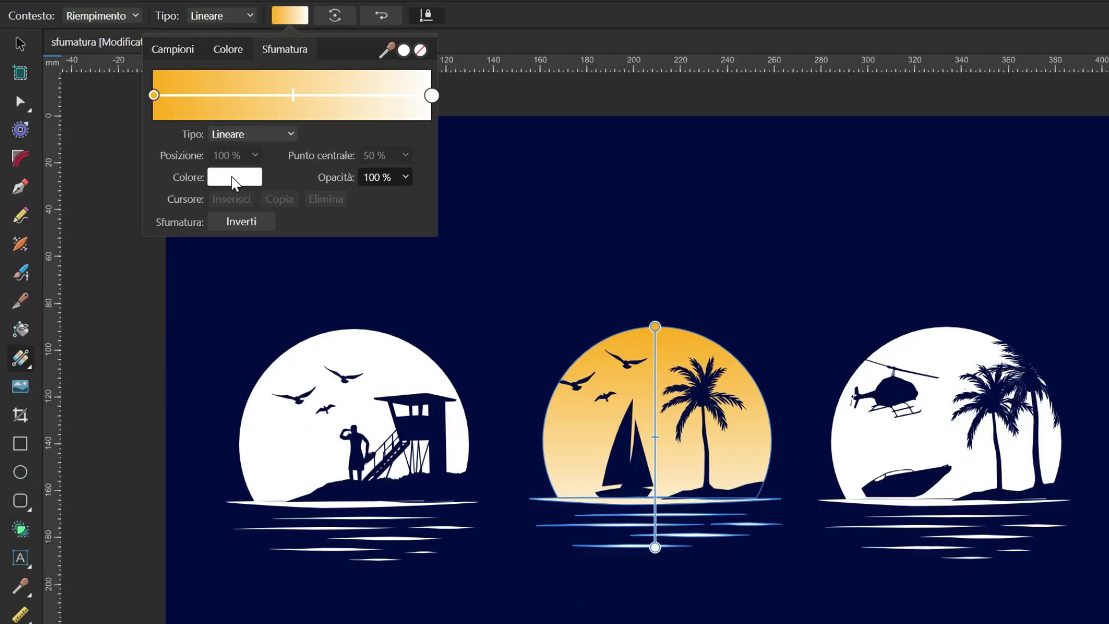
click(187, 220)
drag(280, 263, 144, 258)
Try a different opacity on the gradient's magenta end stop and restore it to 100%
click(406, 177)
drag(413, 197, 403, 197)
drag(306, 216, 337, 231)
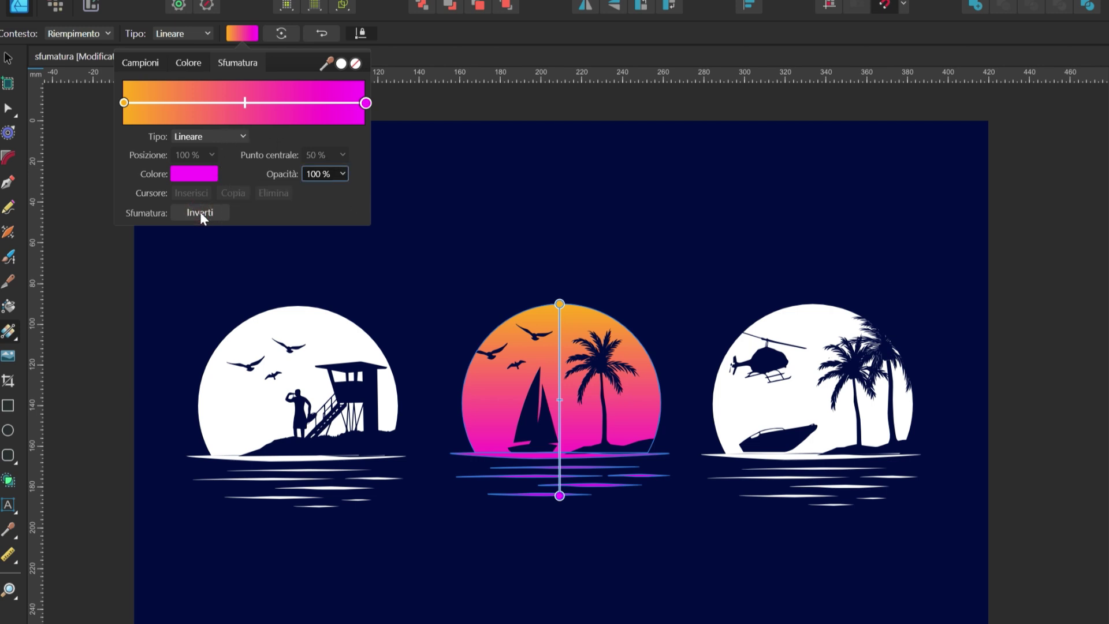
Invert the gradient back and forth, ending with magenta at the top of the sun and orange at the bottom
click(200, 212)
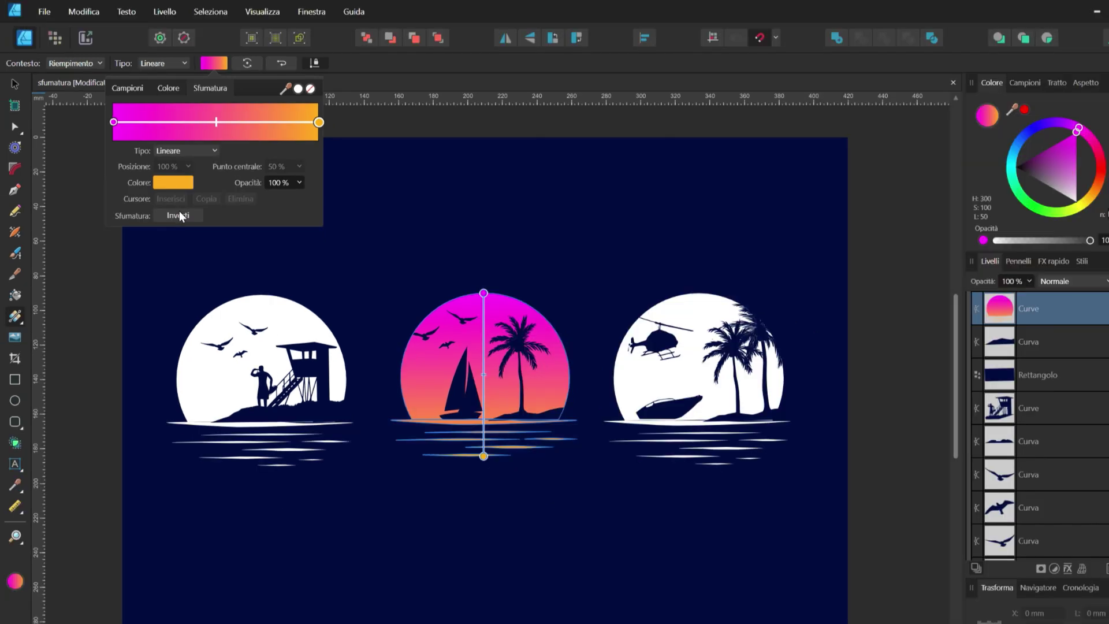
click(180, 212)
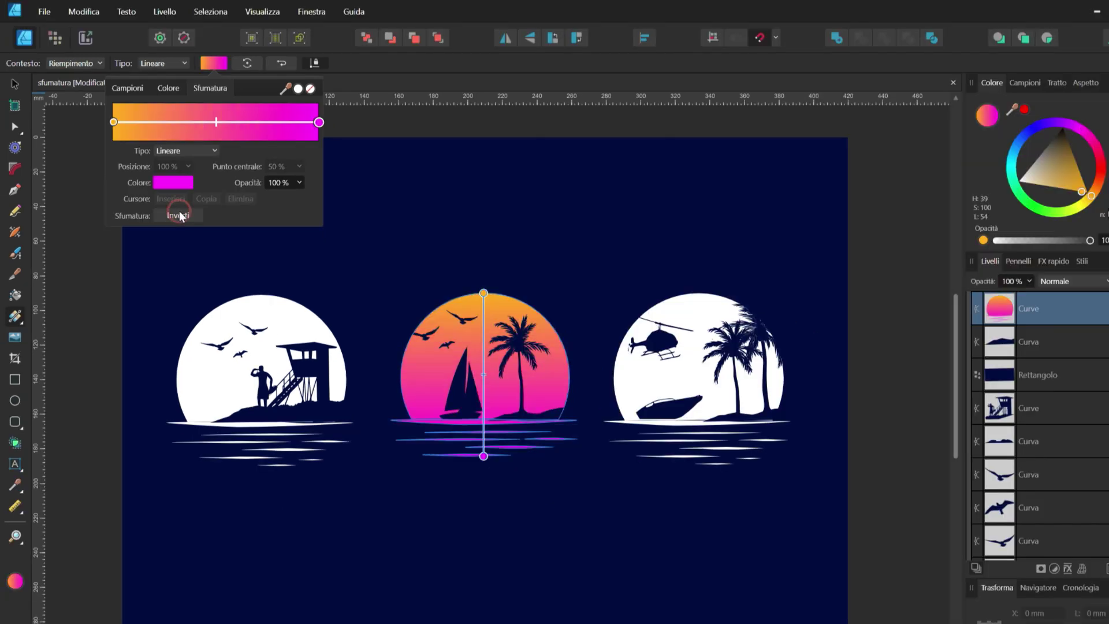
click(180, 212)
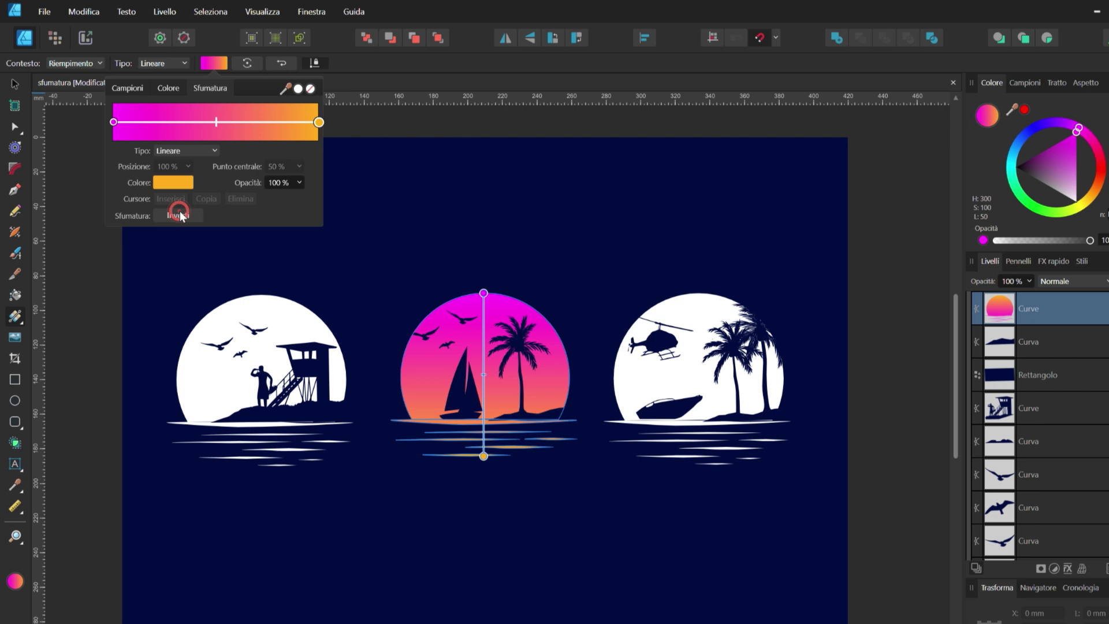
Try shorter gradient lengths, extend the orange end to just below the water reflections, and shift the gradient's midpoint slightly down
drag(484, 457, 487, 382)
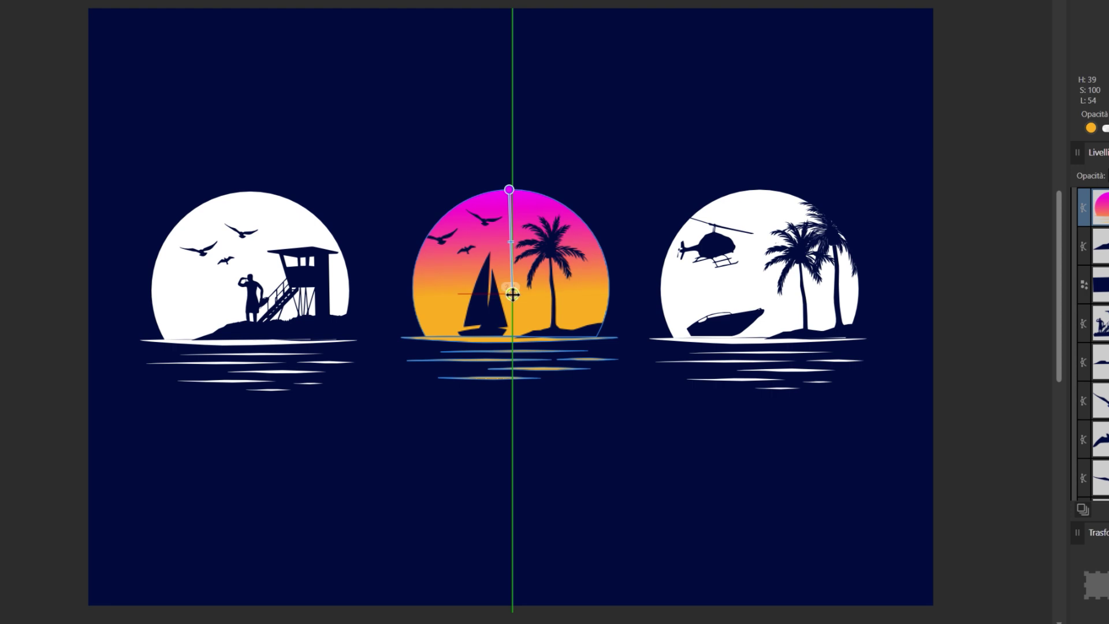
drag(512, 294, 514, 371)
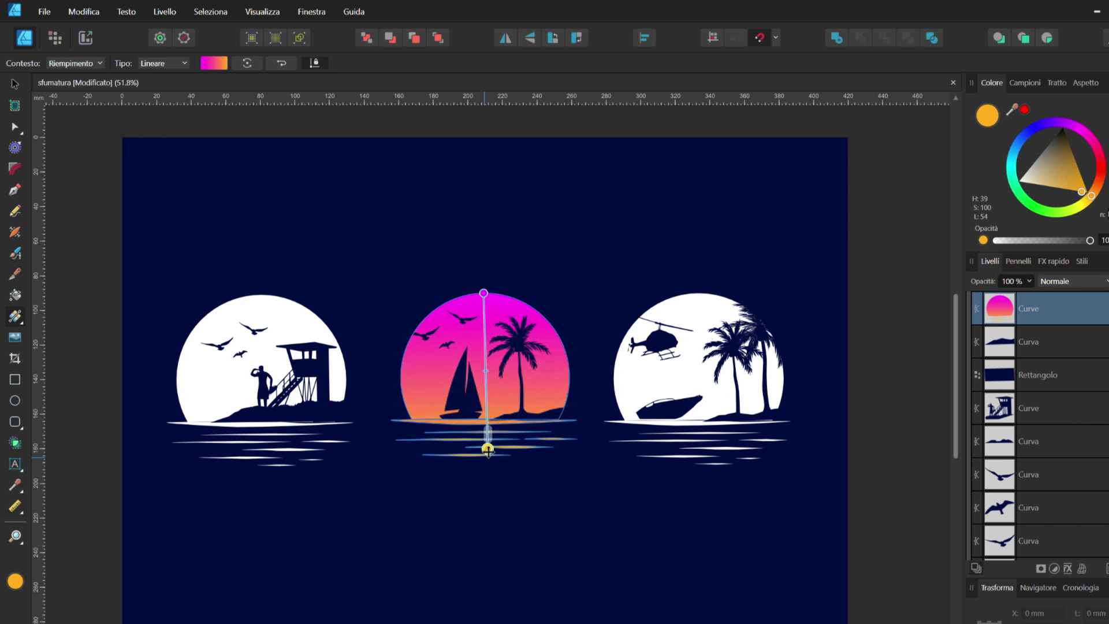
drag(487, 449, 486, 413)
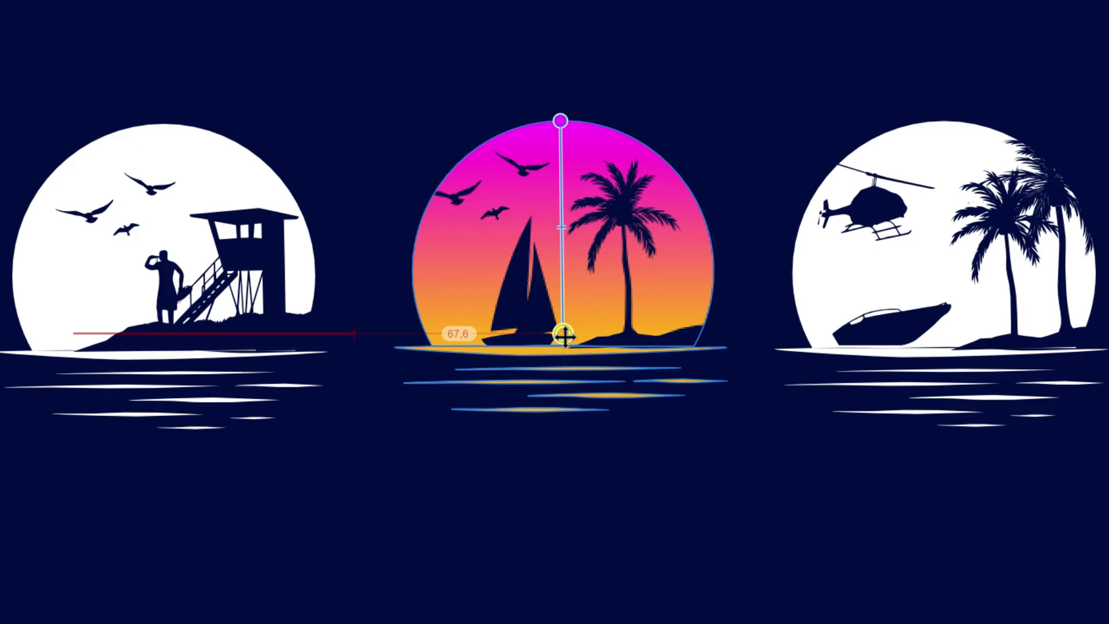
drag(564, 335, 565, 435)
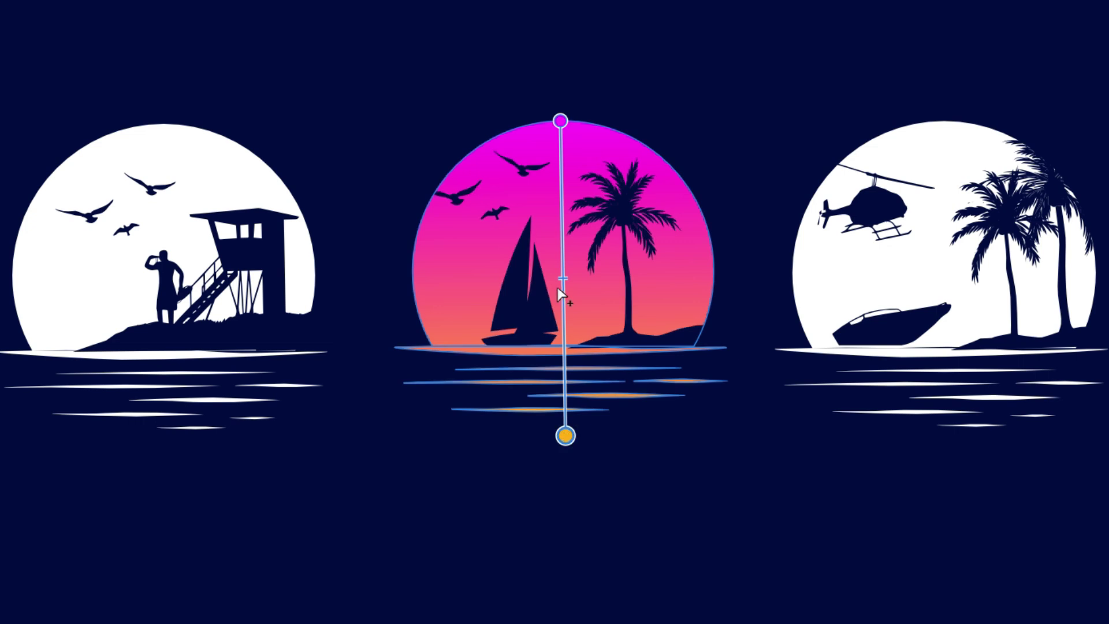
mouse_move(563, 284)
mouse_down()
mouse_move(561, 185)
mouse_move(563, 301)
mouse_up()
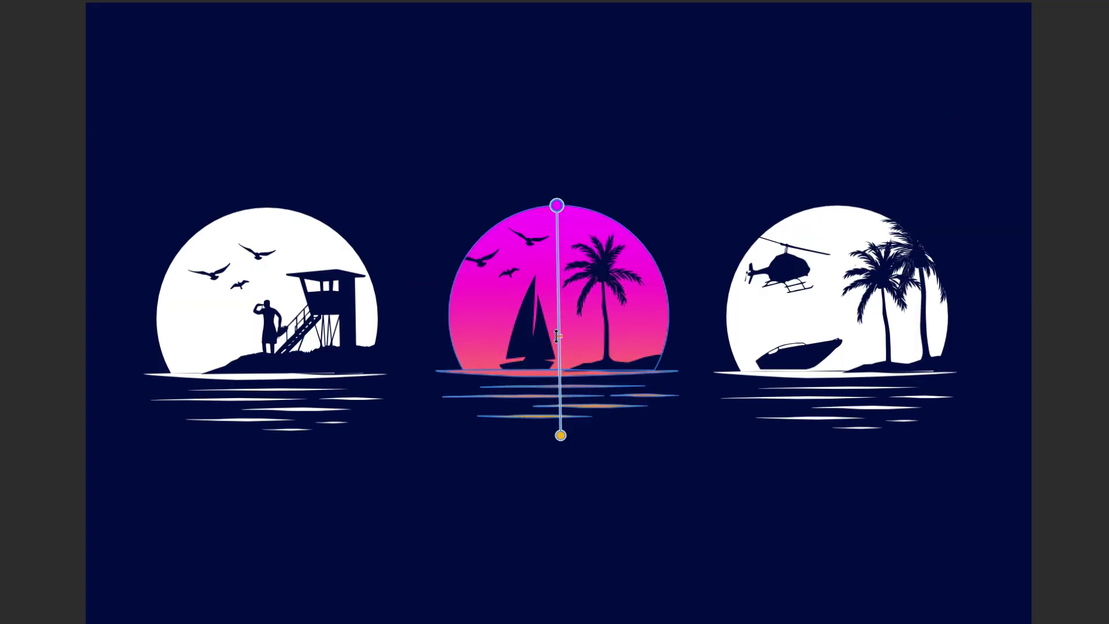
Add two intermediate colour stops to the gradient, at about 53% and 21%
click(558, 328)
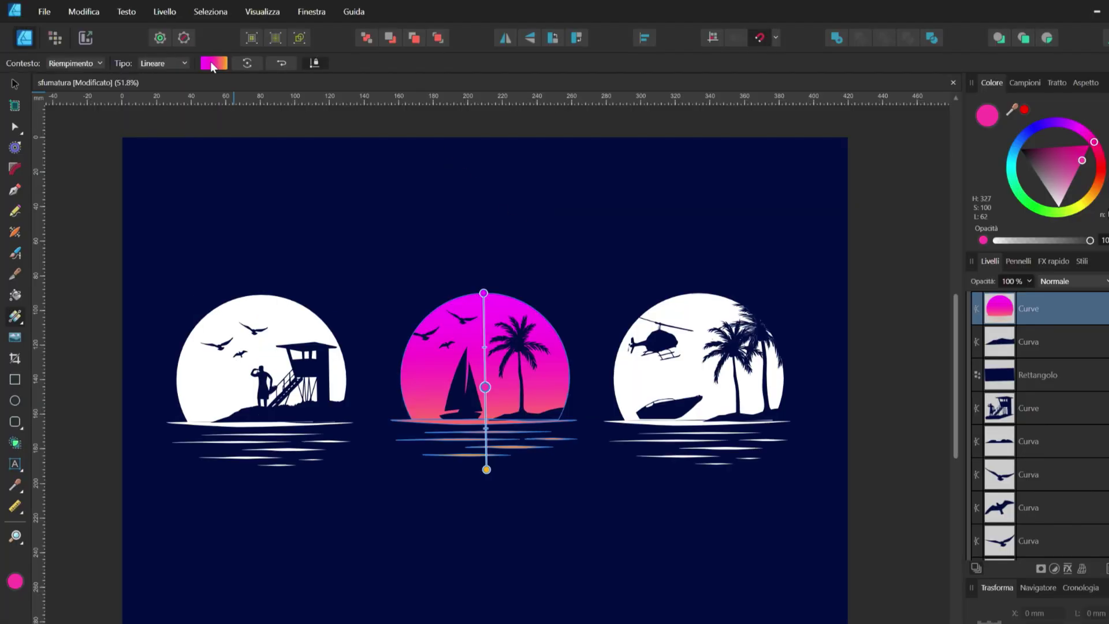
click(212, 62)
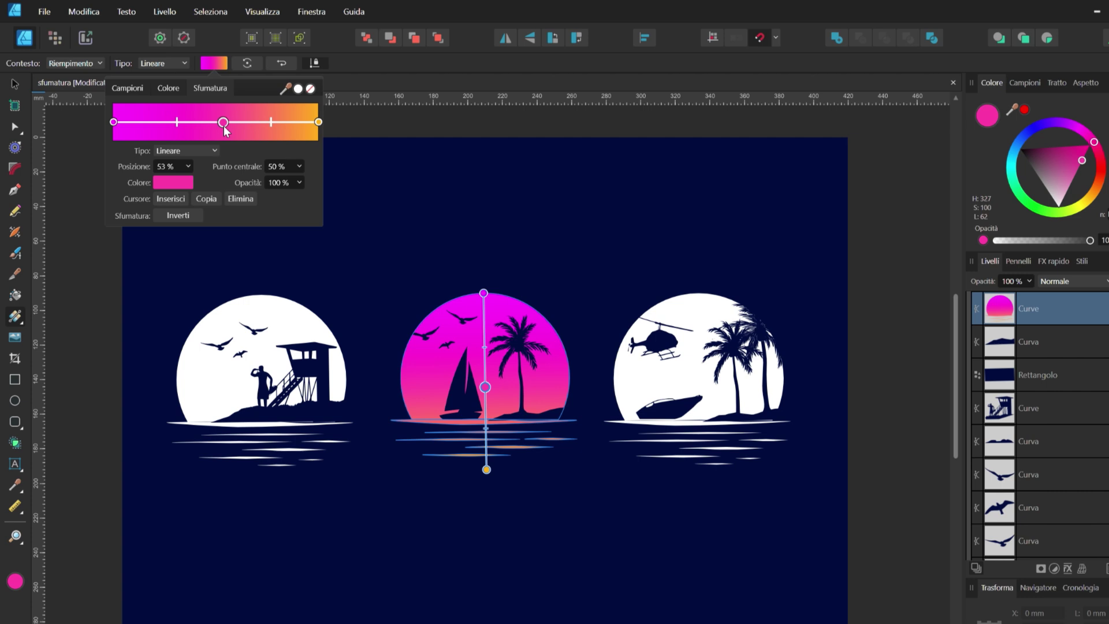
click(157, 123)
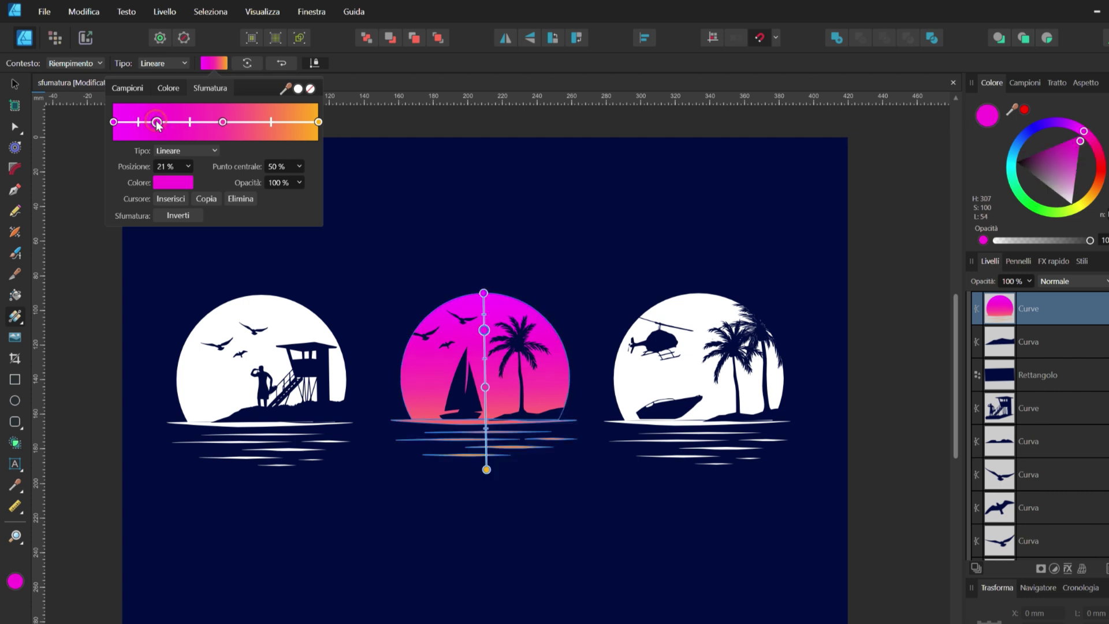
Add a colour stop at 39% on the middle artwork's gradient, then try other stop positions, ending with stops at about 23%, 36% and 52%
click(194, 122)
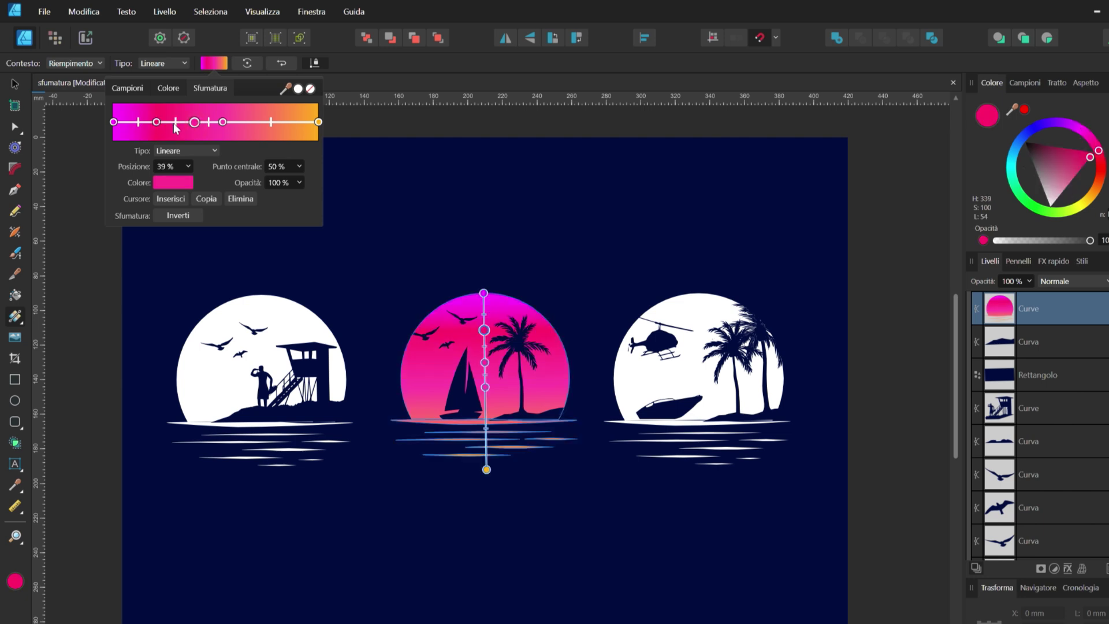
drag(175, 122, 249, 122)
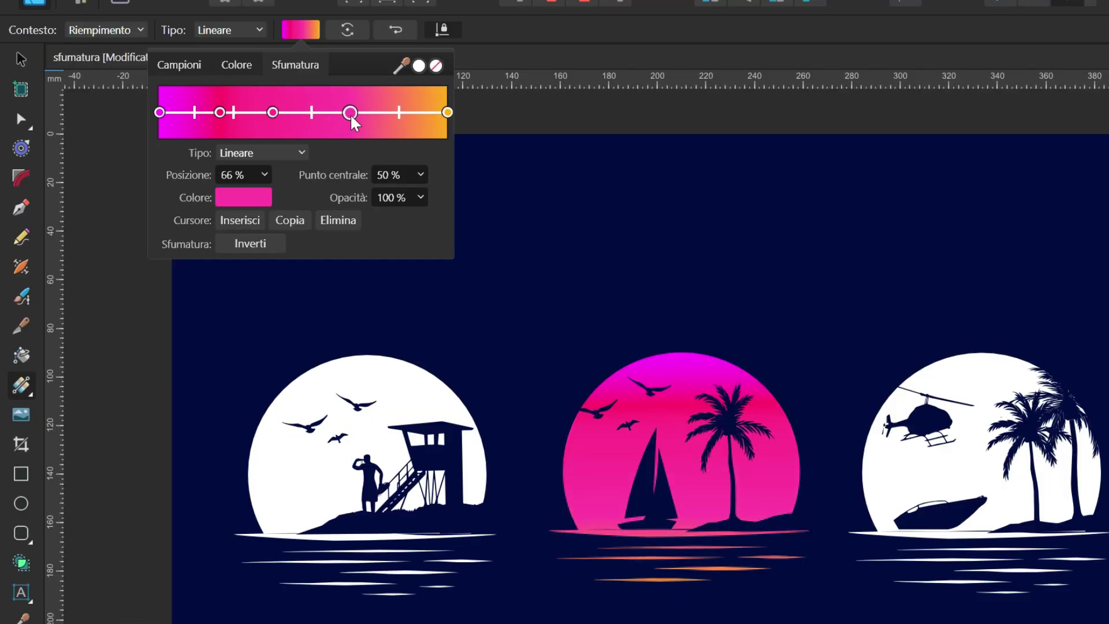
drag(350, 113, 224, 112)
click(272, 112)
click(261, 112)
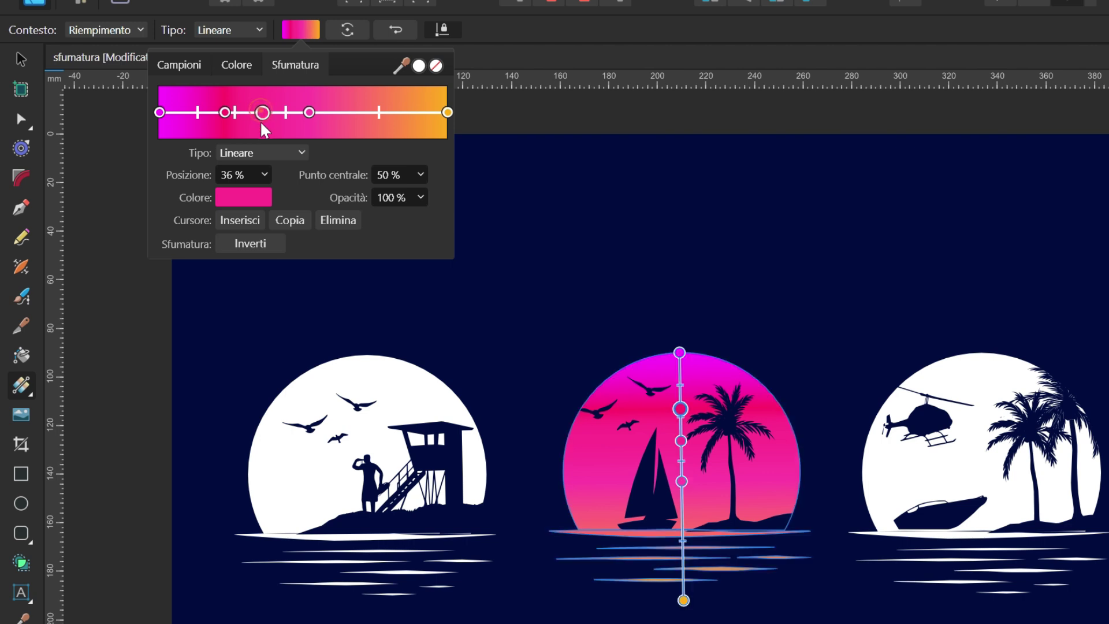
Delete the gradient stop at 36% and set the midpoint of the crimson stop to 50%
click(262, 152)
click(263, 152)
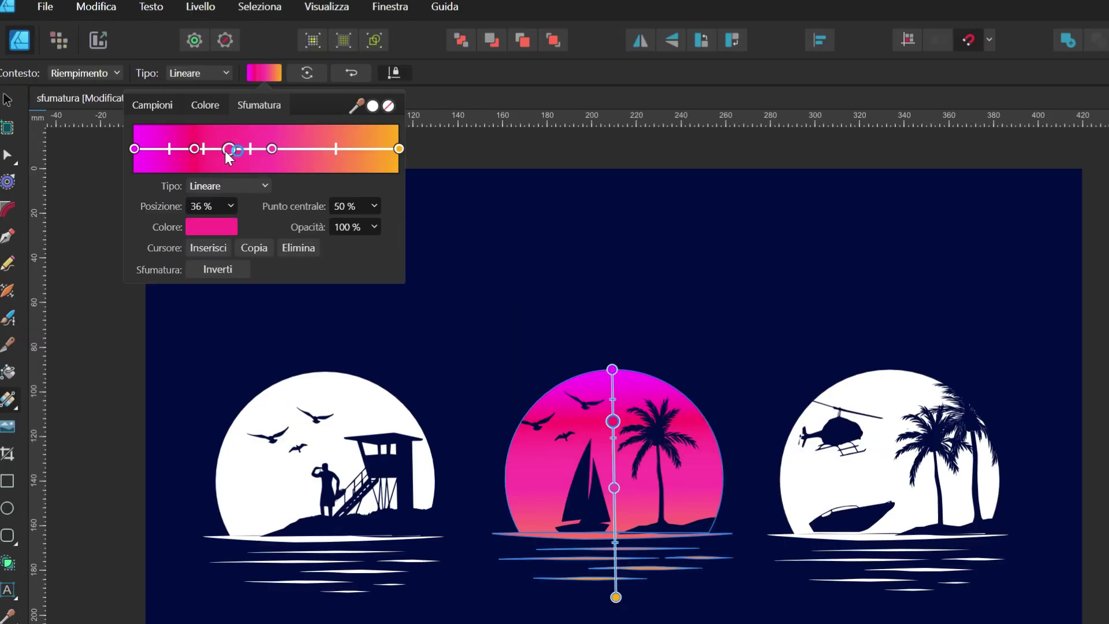
key(Delete)
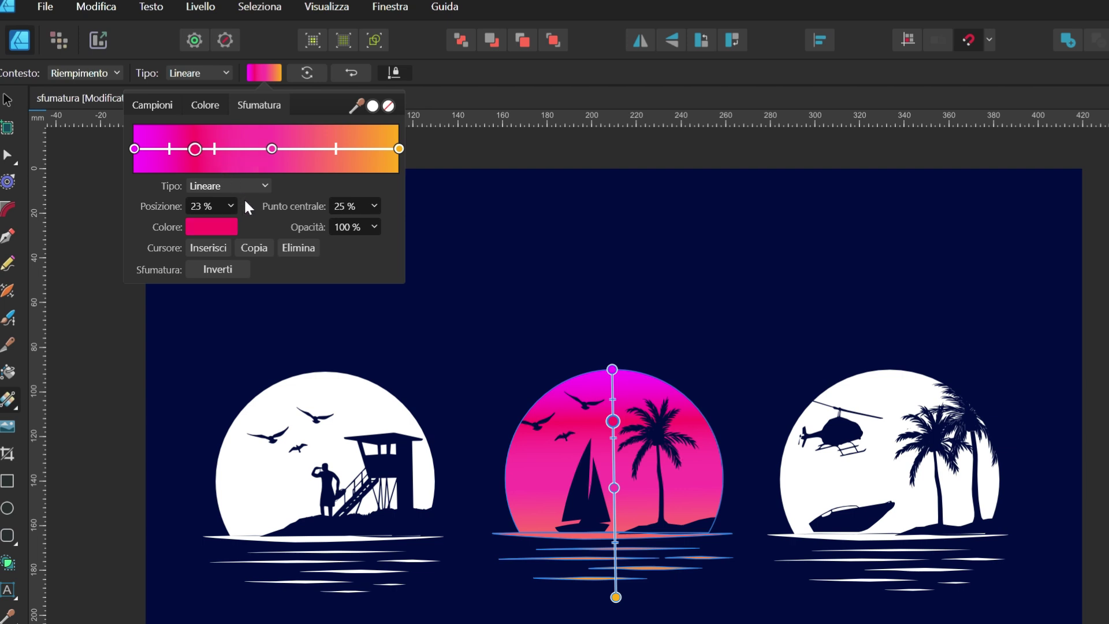
click(347, 206)
text(50)
key(Return)
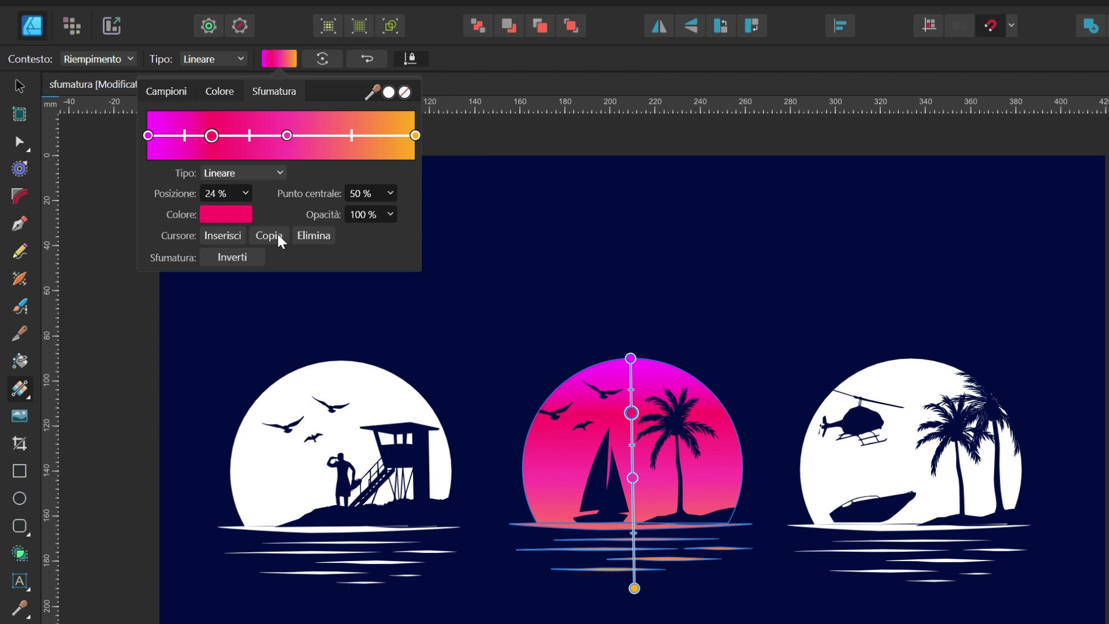
Duplicate the crimson gradient stop, ending with two crimson stops at about 12% and 24%
click(276, 234)
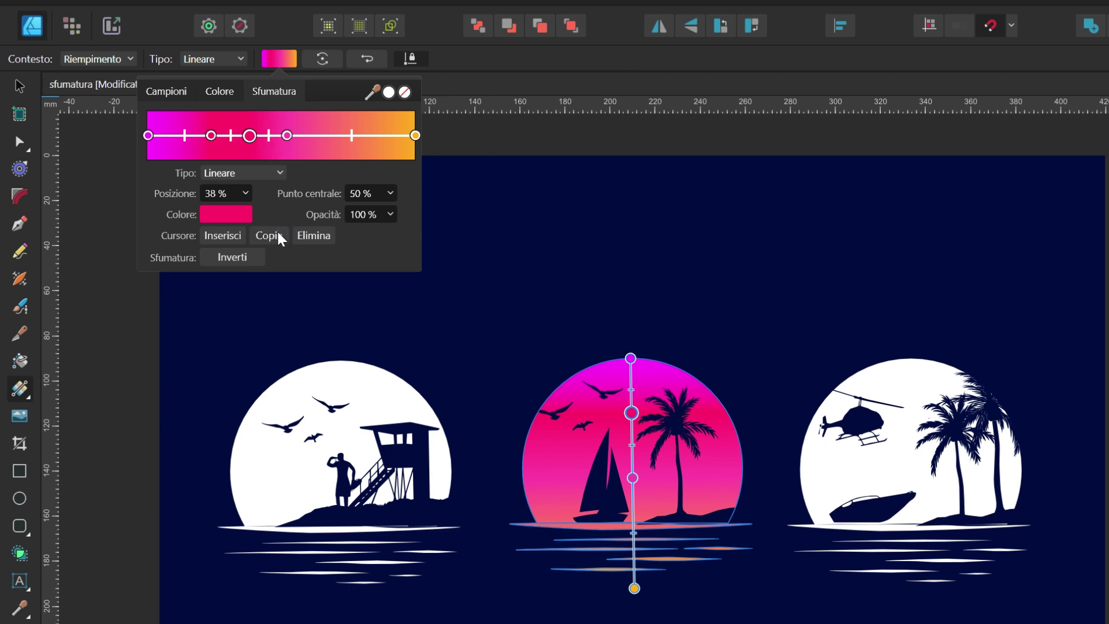
click(276, 234)
click(276, 233)
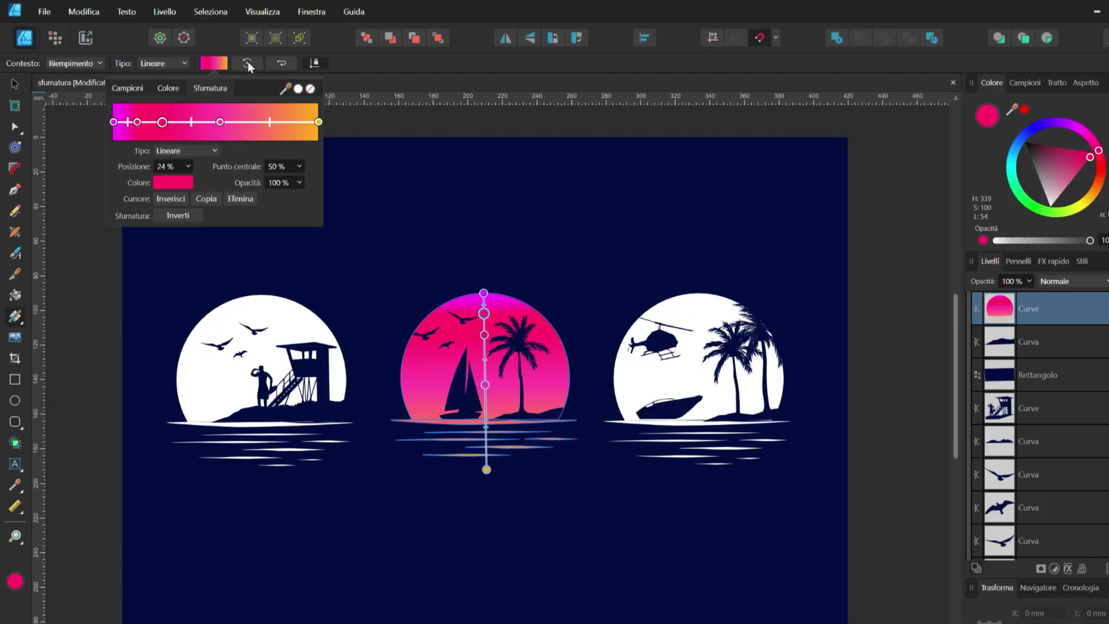
Rotate and reverse the gradient, then angle it diagonally across the sun with its magenta end in the water reflections
click(248, 61)
click(247, 62)
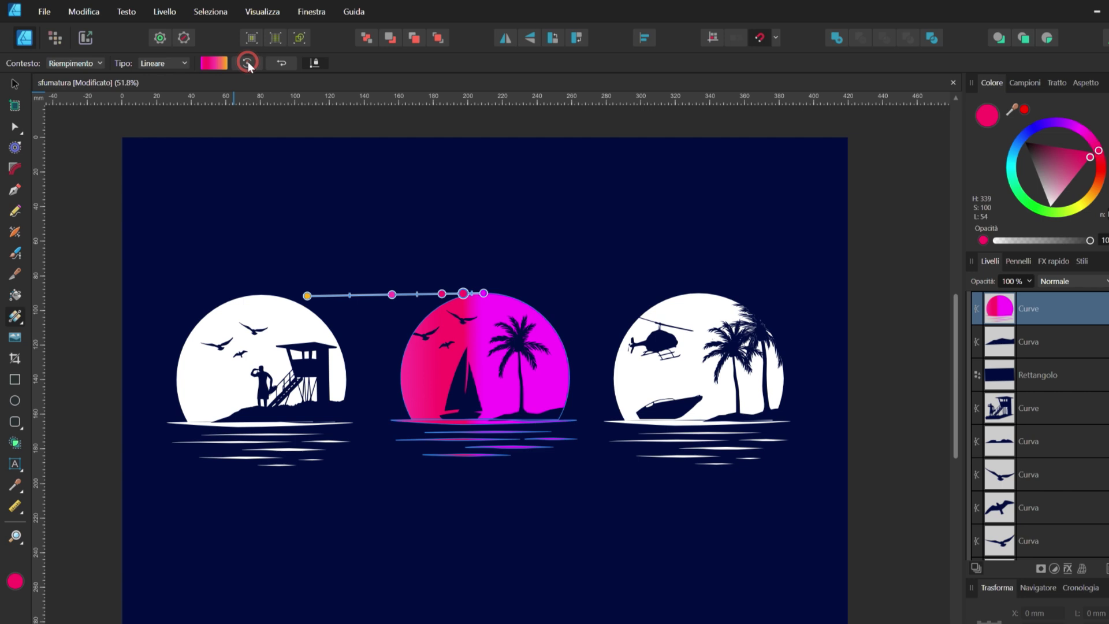
click(281, 63)
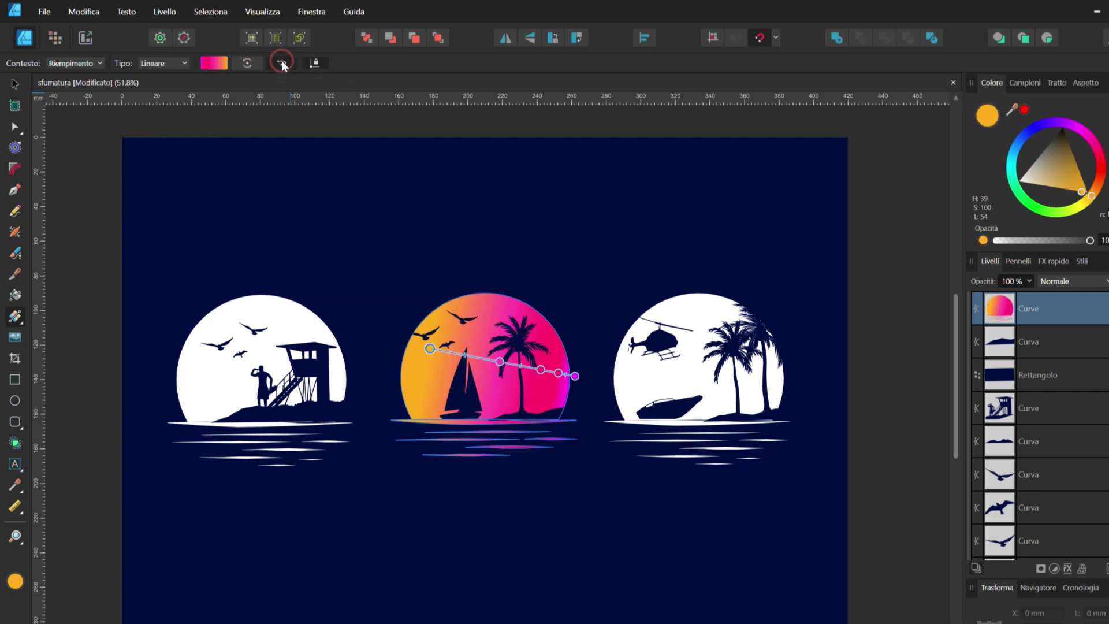
click(282, 64)
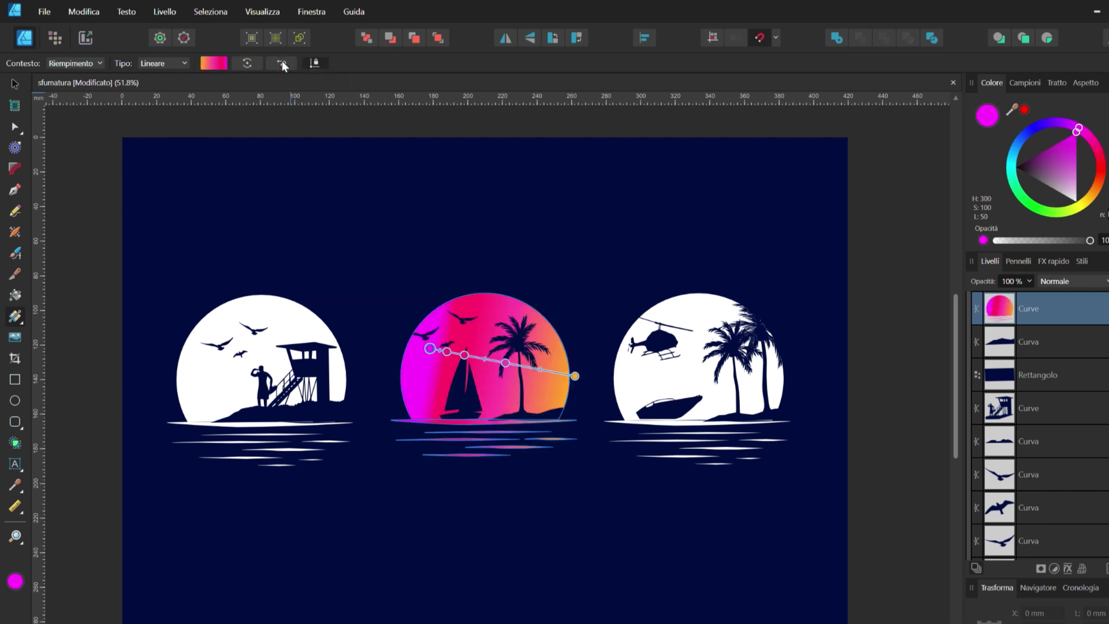
click(312, 62)
drag(566, 376, 550, 438)
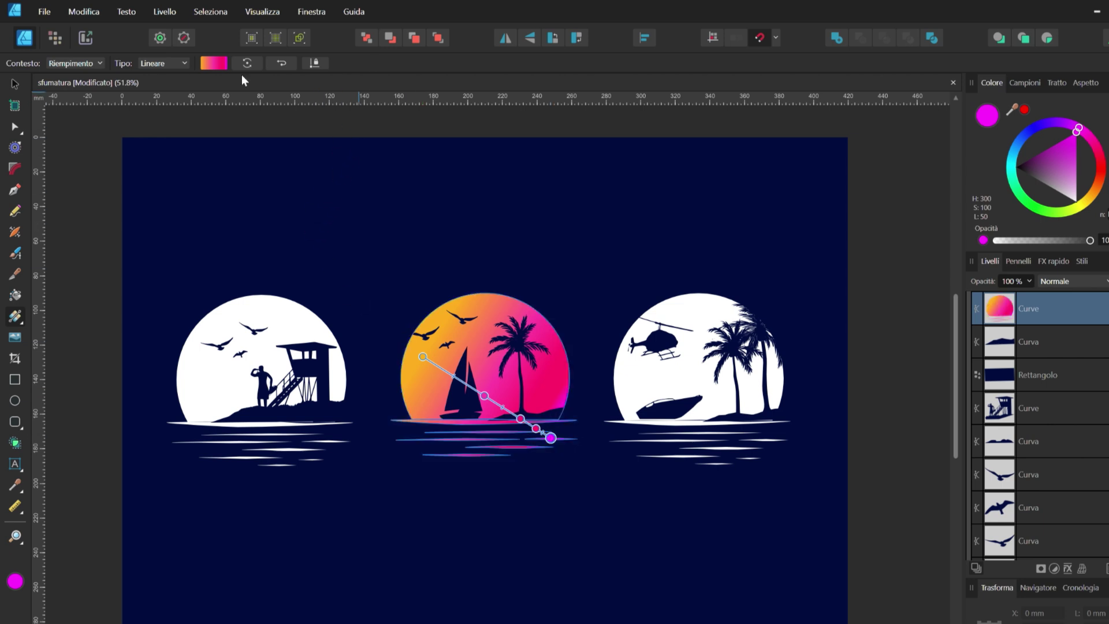
Change the gradient type to elliptical (Ellittico), swing its axes around and move the orange centre to just above the sail
click(159, 64)
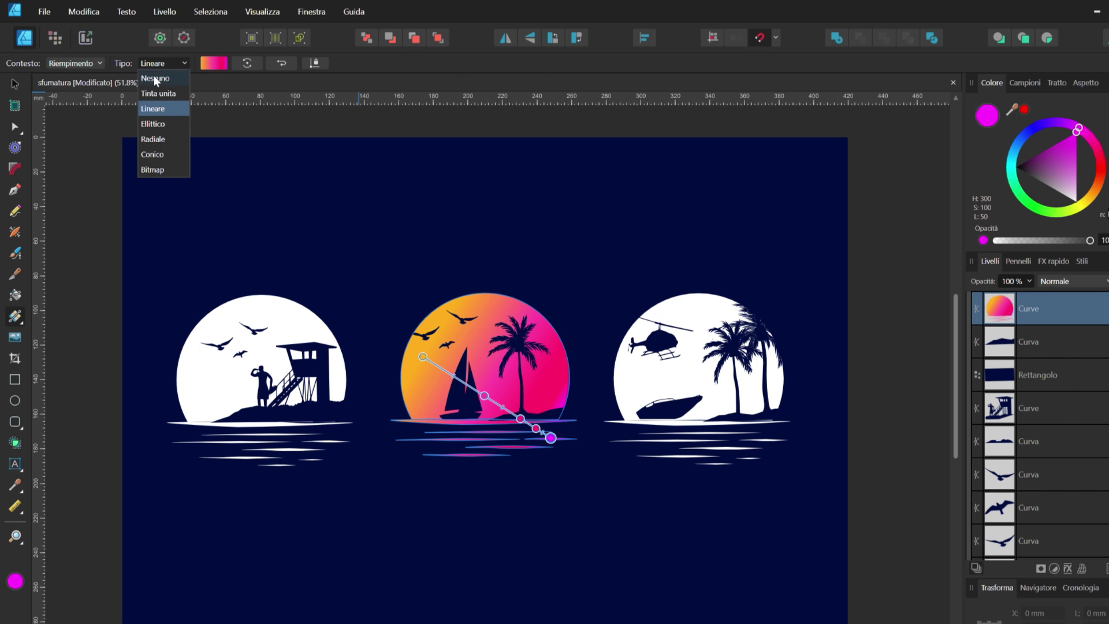
key(ctrl+z)
click(147, 61)
click(160, 125)
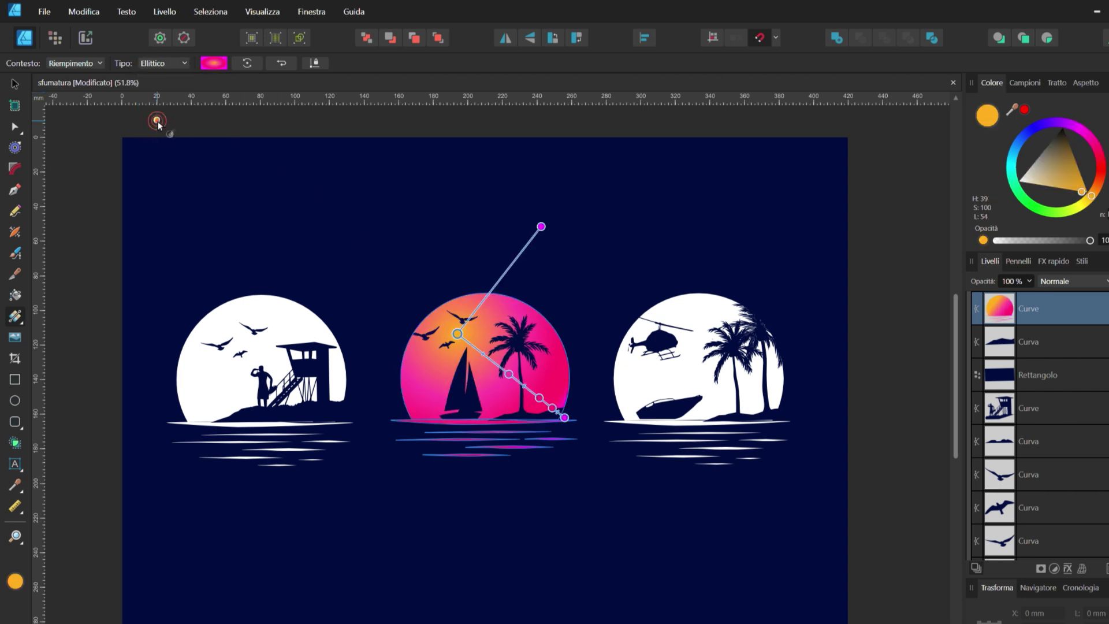
drag(541, 227, 627, 343)
drag(456, 335, 474, 349)
Try the radial (Radiale) gradient type with its end pulled out beyond the reflections, then the conical (Conico) type
click(165, 63)
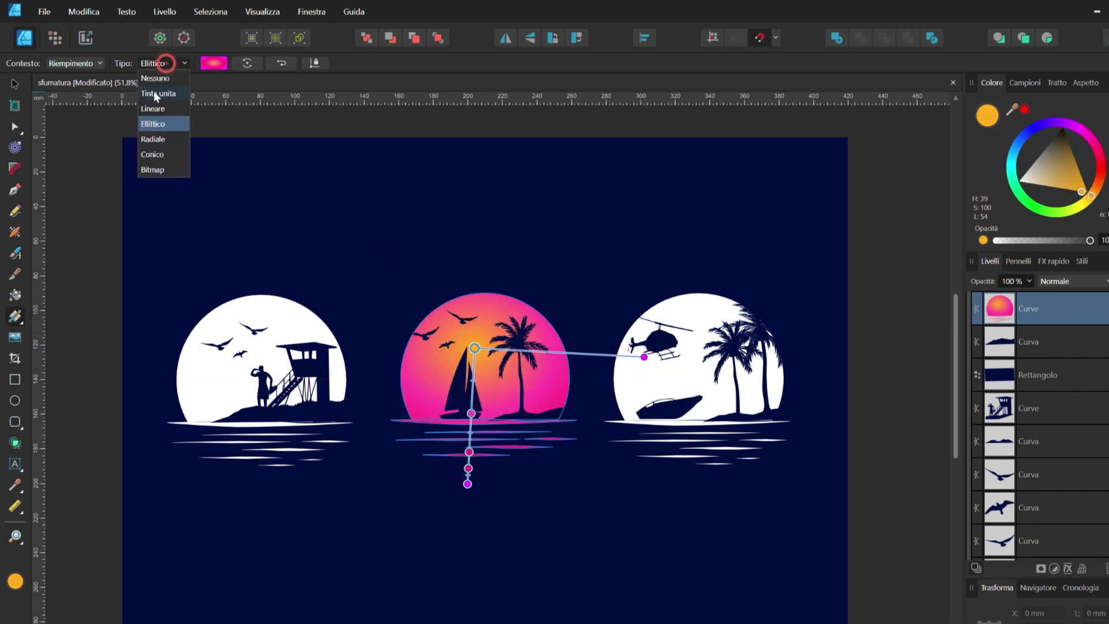
click(156, 139)
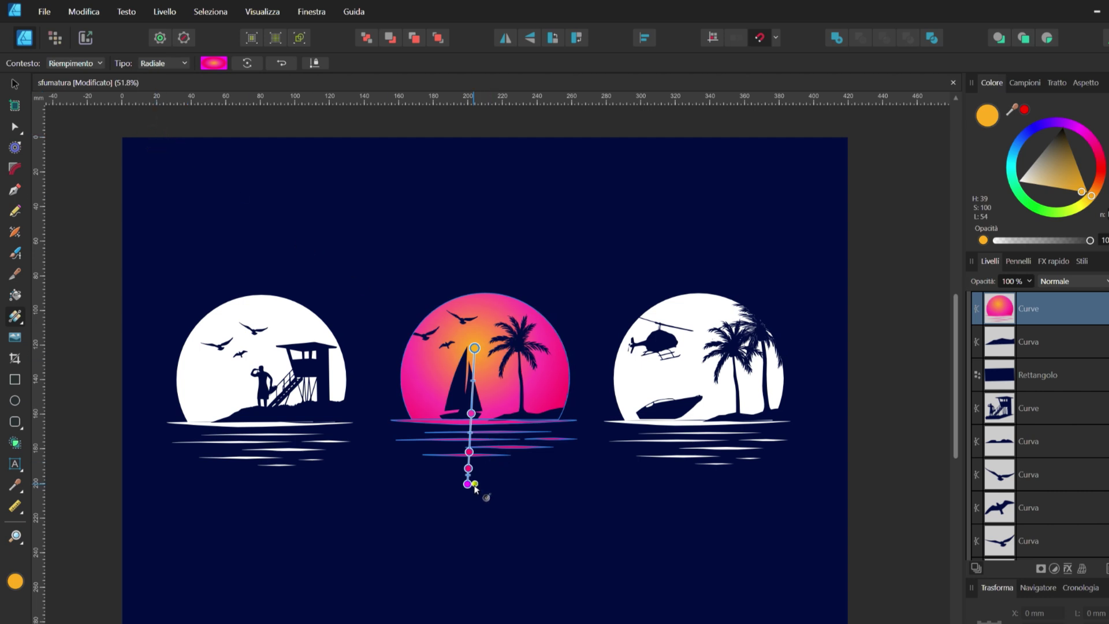
drag(468, 484, 587, 456)
click(160, 62)
click(159, 156)
Set the gradient type back to linear (Lineare) and move its magenta end beneath the sailboat's water reflections
click(183, 61)
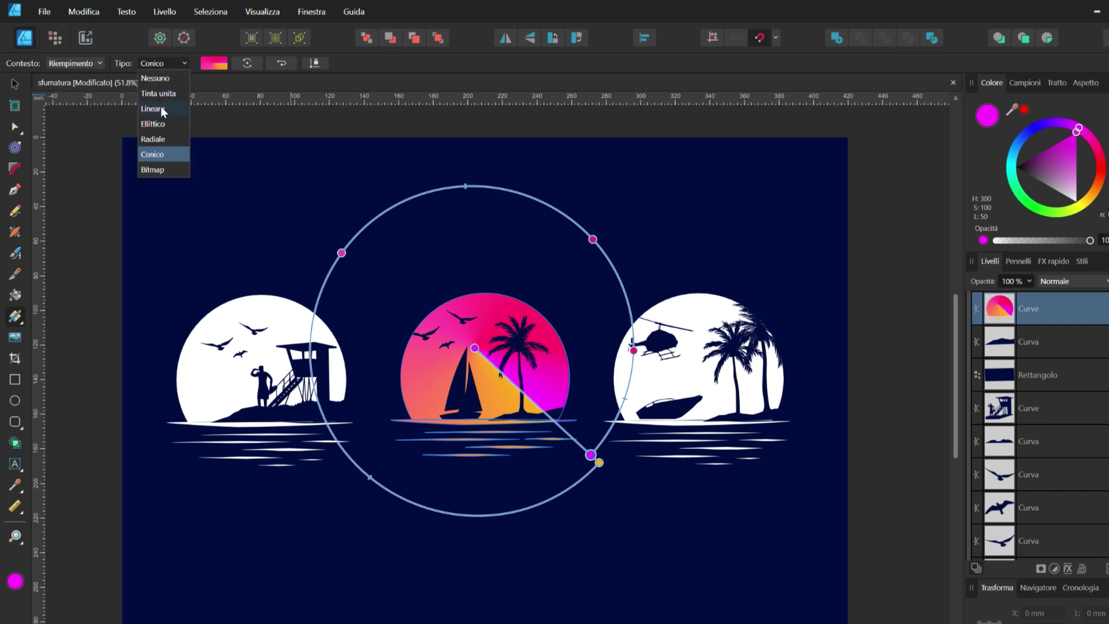
click(160, 107)
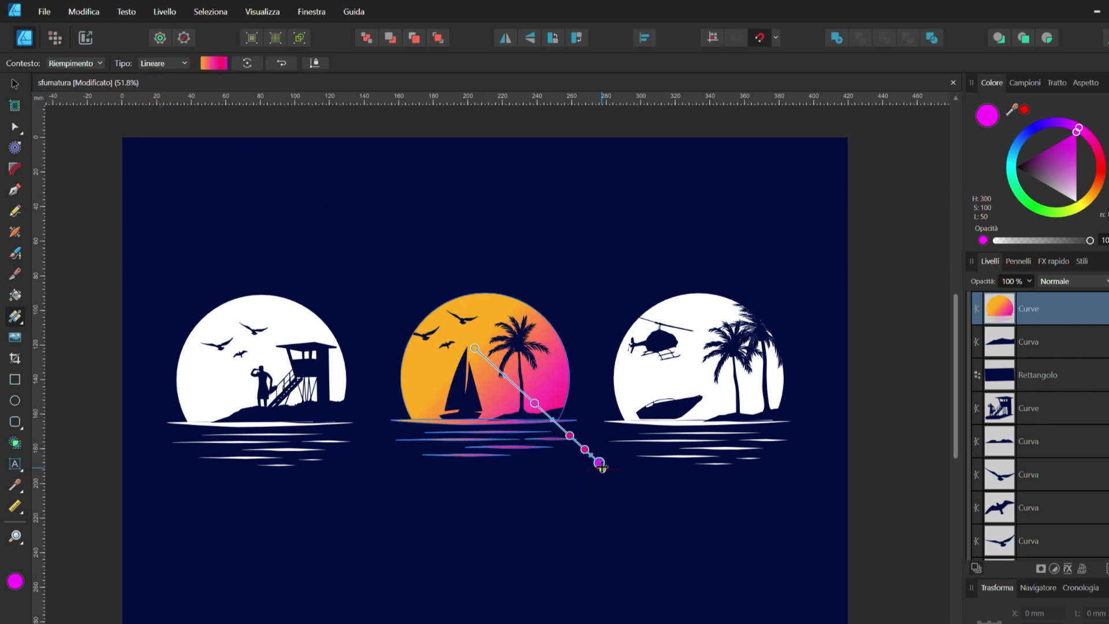
drag(598, 463, 507, 451)
Save the current gradient fill as a swatch in the Sfumature palette
click(1024, 82)
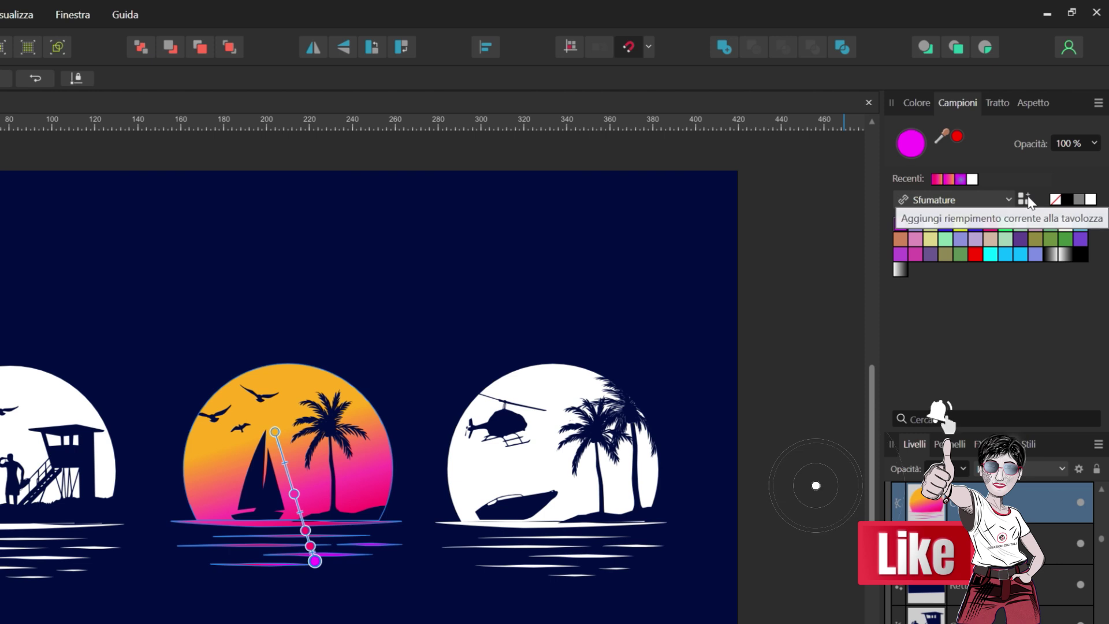
click(1006, 197)
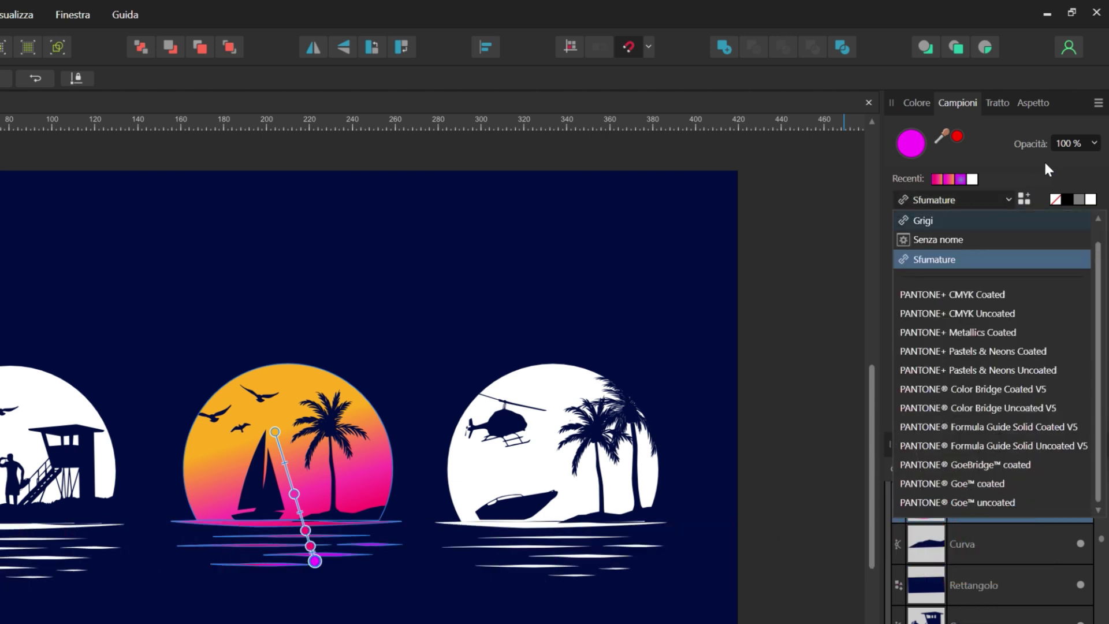
click(1044, 162)
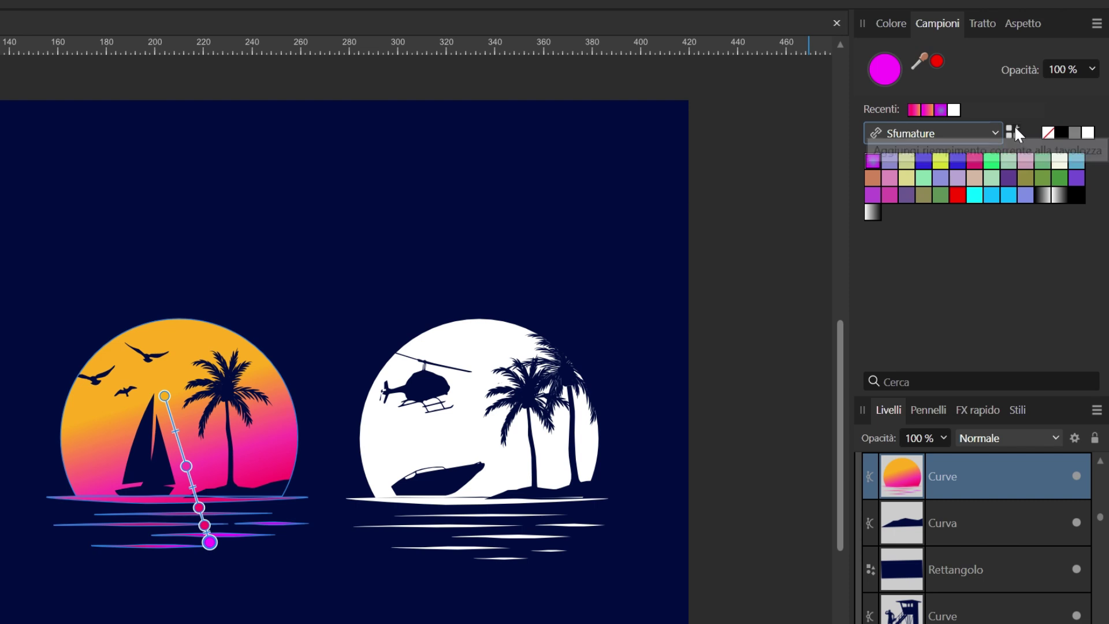
click(1015, 128)
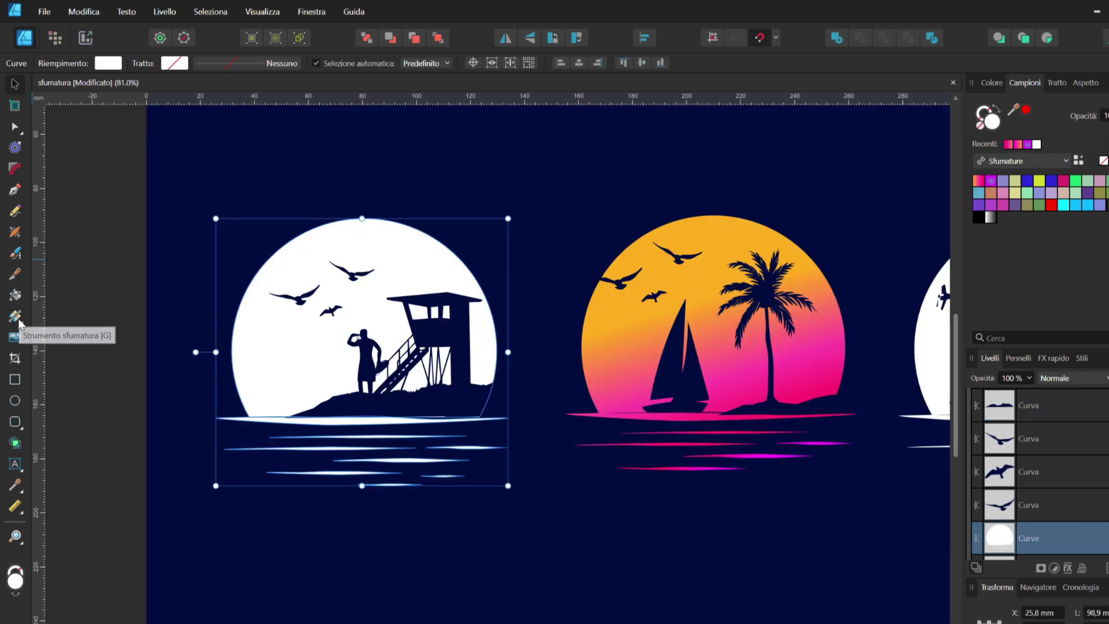
Draw a near-vertical linear gradient on the left lifeguard artwork, from the top of the sun down to the water reflections
click(15, 316)
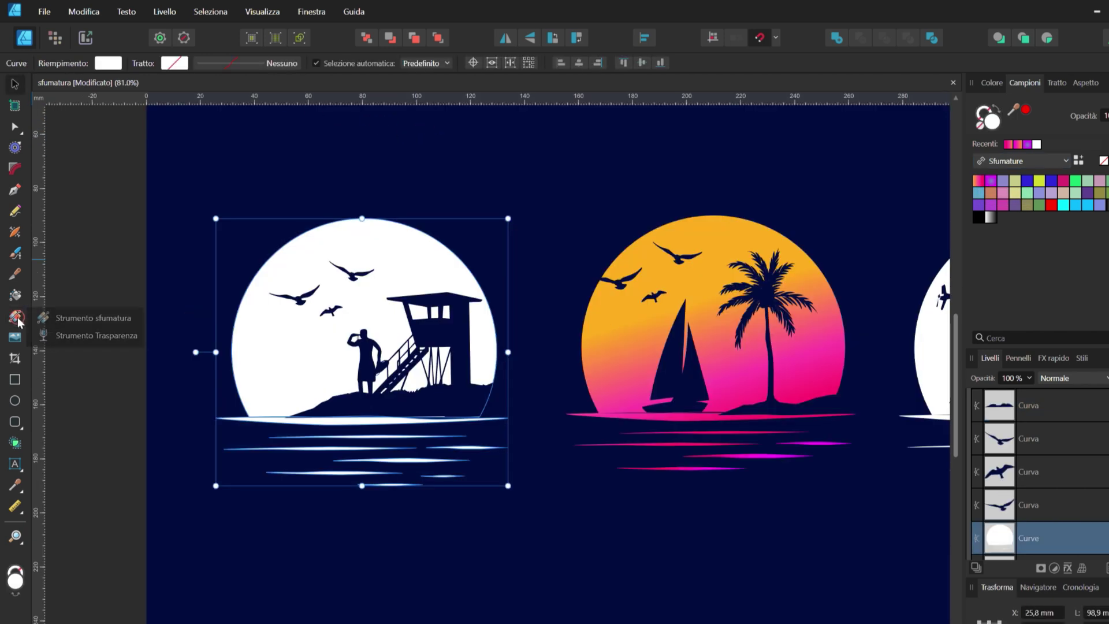
click(56, 318)
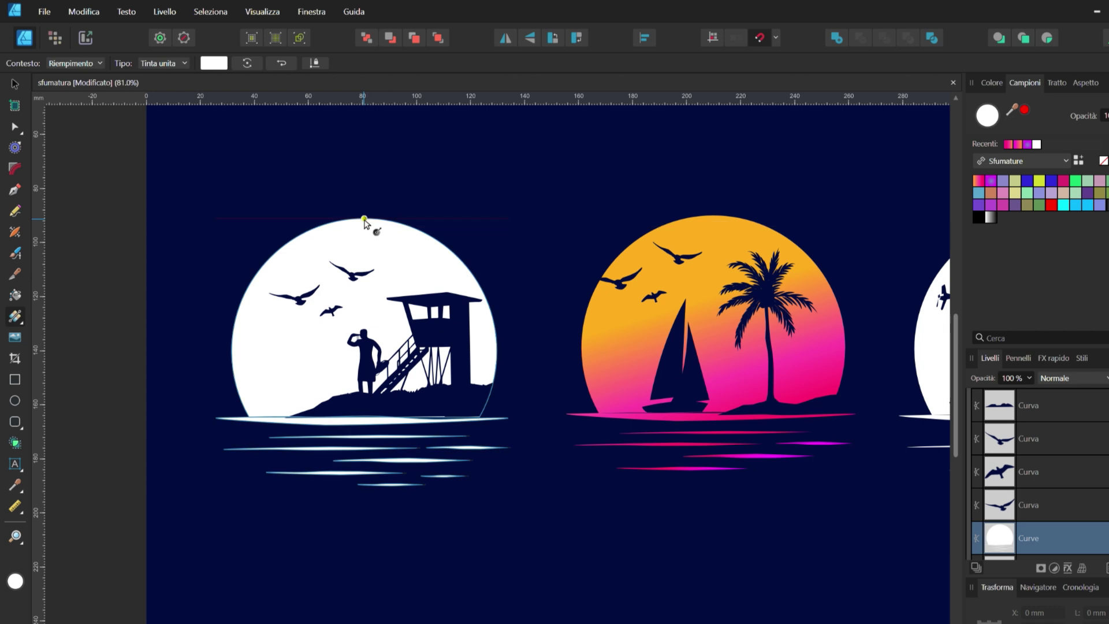
drag(362, 221, 373, 462)
Change the left artwork's fill type to Bitmap, using the image 3.jpg from the Download folder
click(157, 64)
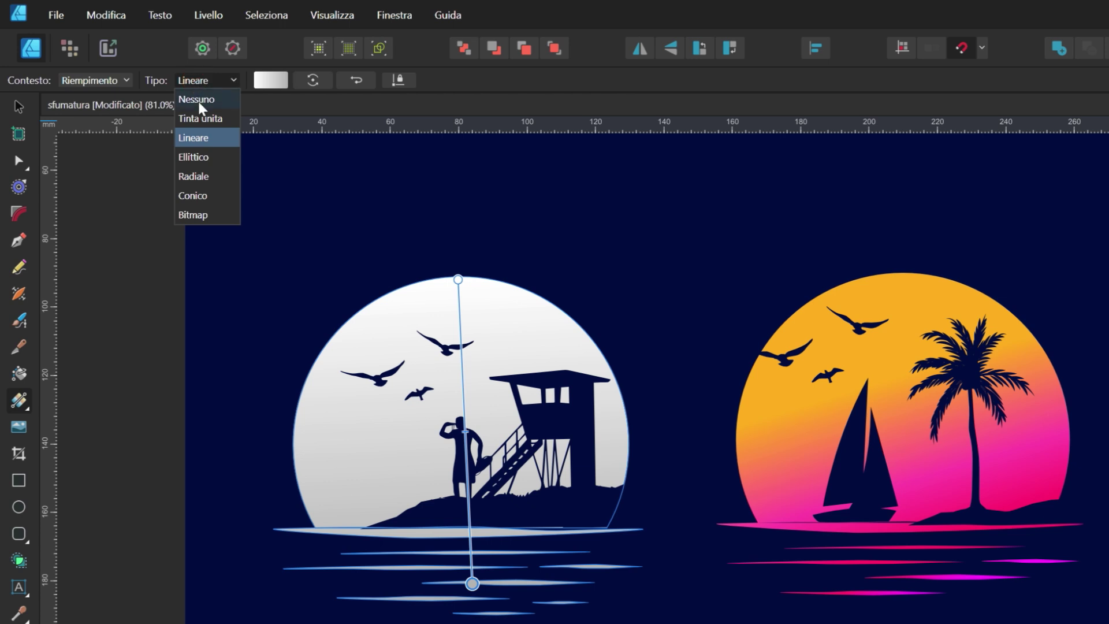
click(193, 215)
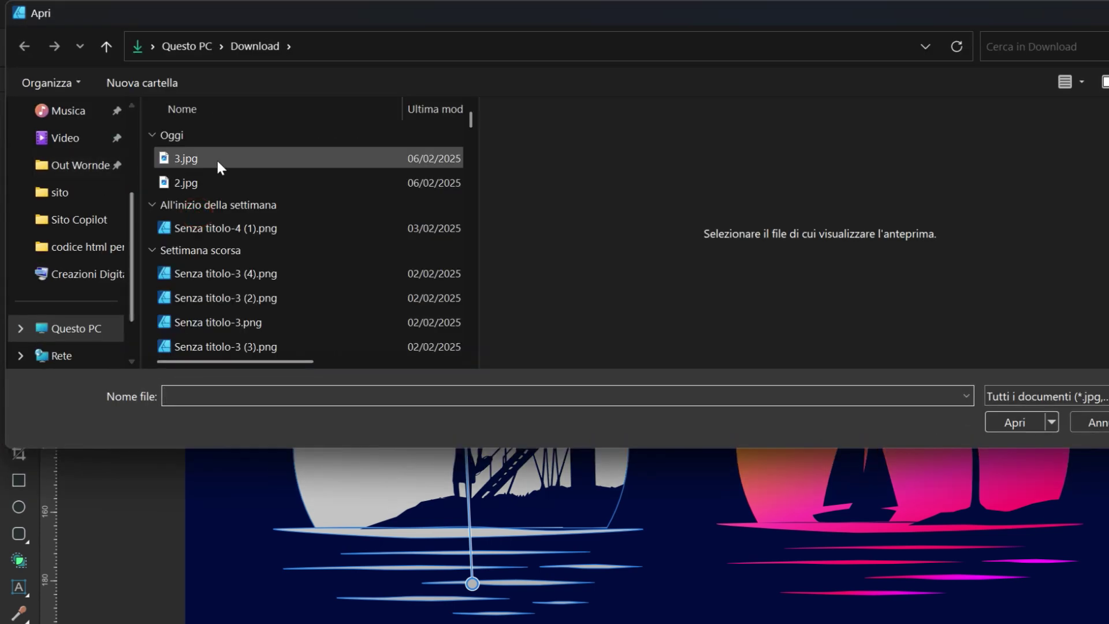
click(186, 158)
click(1016, 423)
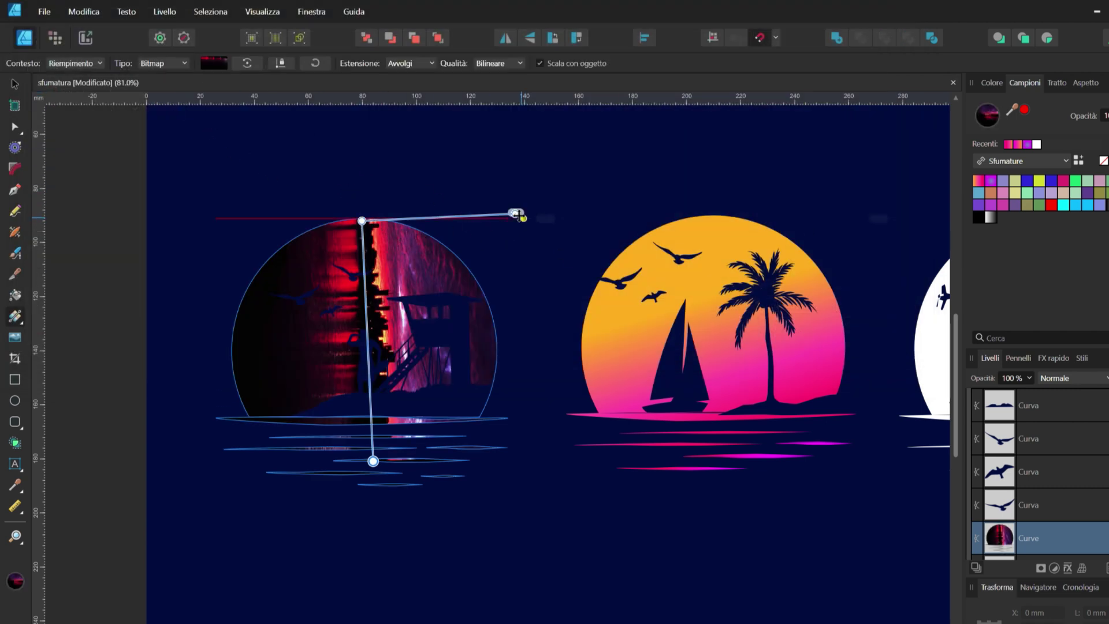
Move, rotate and scale the bitmap fill in the left artwork, ending with one large, slightly tilted sunset image filling the sun
drag(515, 213, 308, 326)
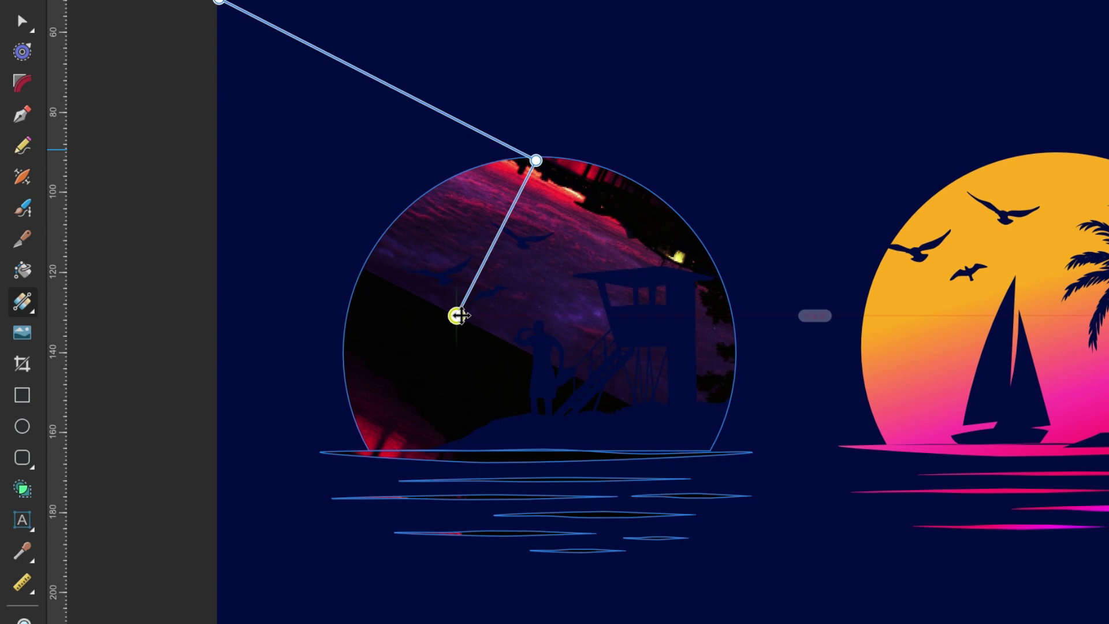
drag(456, 315, 598, 397)
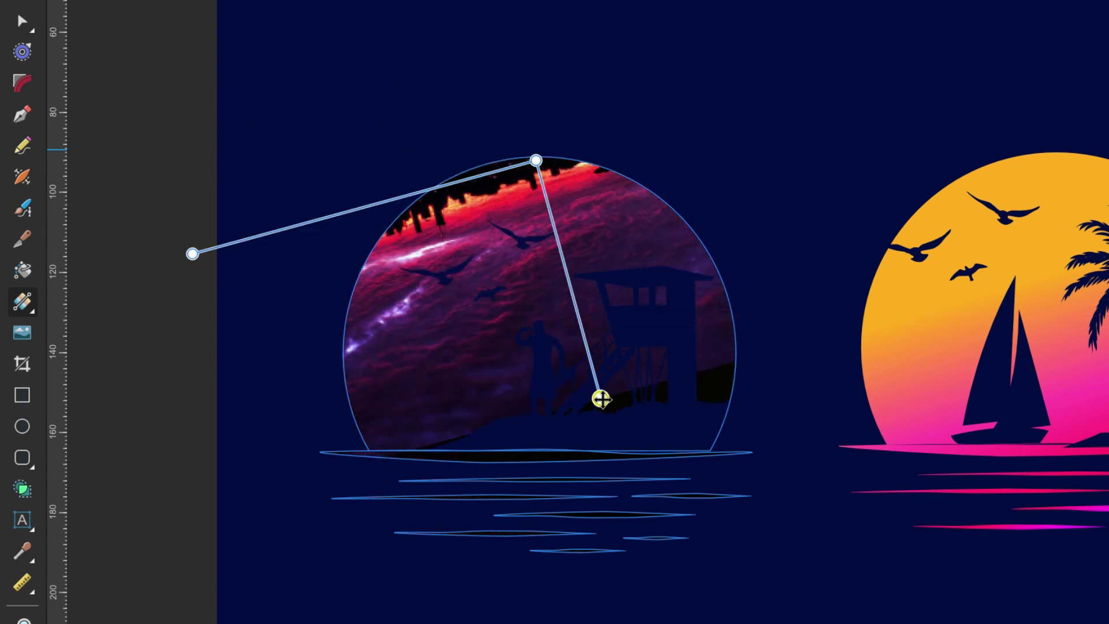
drag(537, 163, 648, 231)
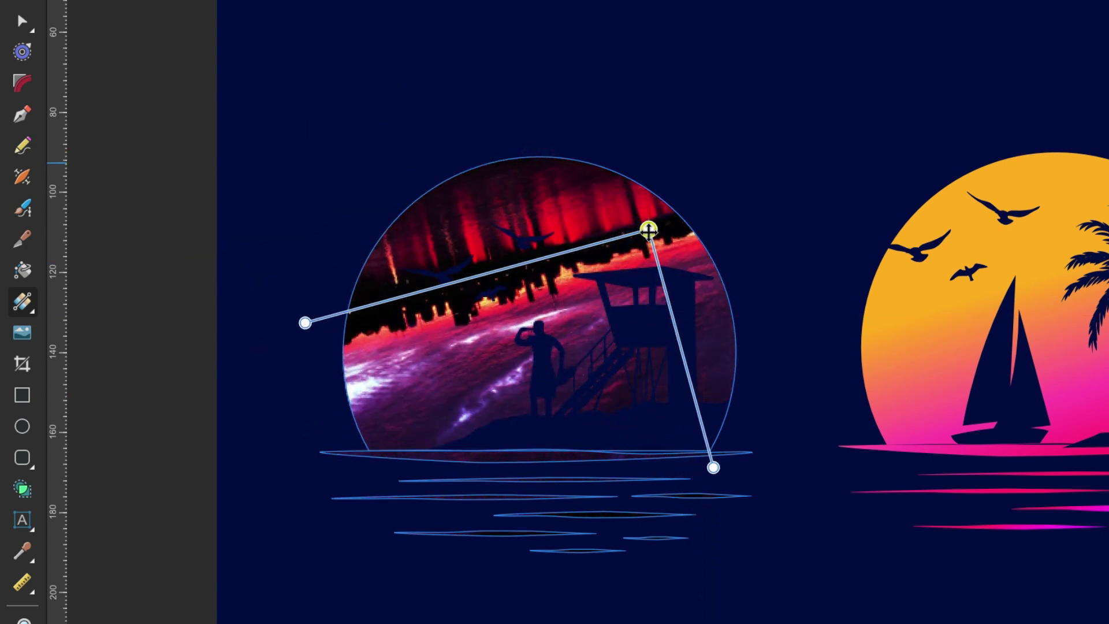
drag(306, 316, 405, 385)
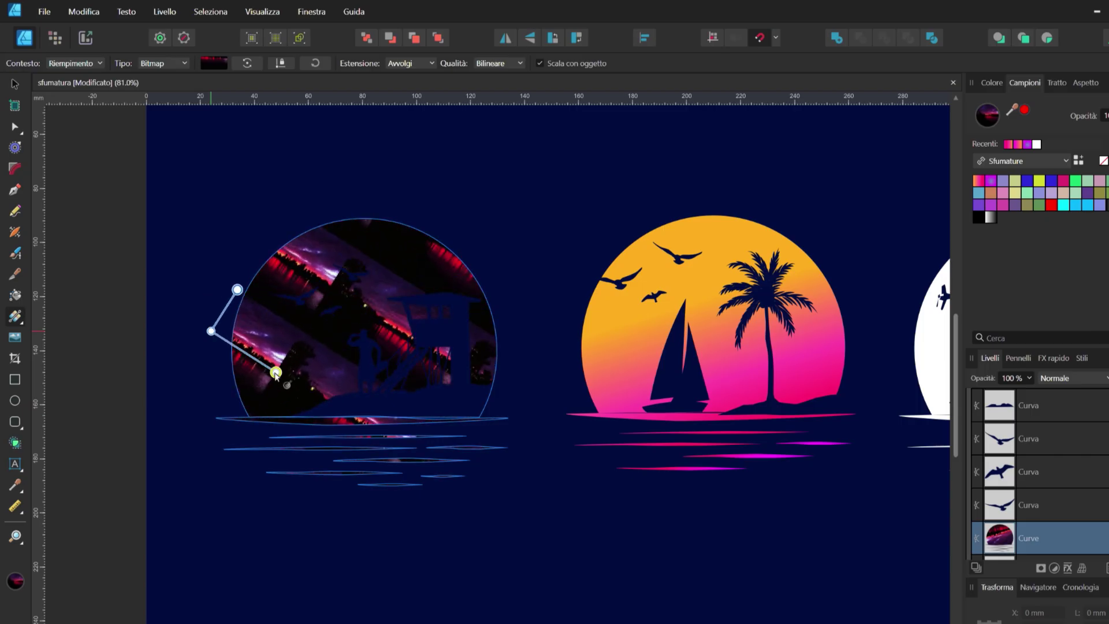
drag(276, 374, 909, 493)
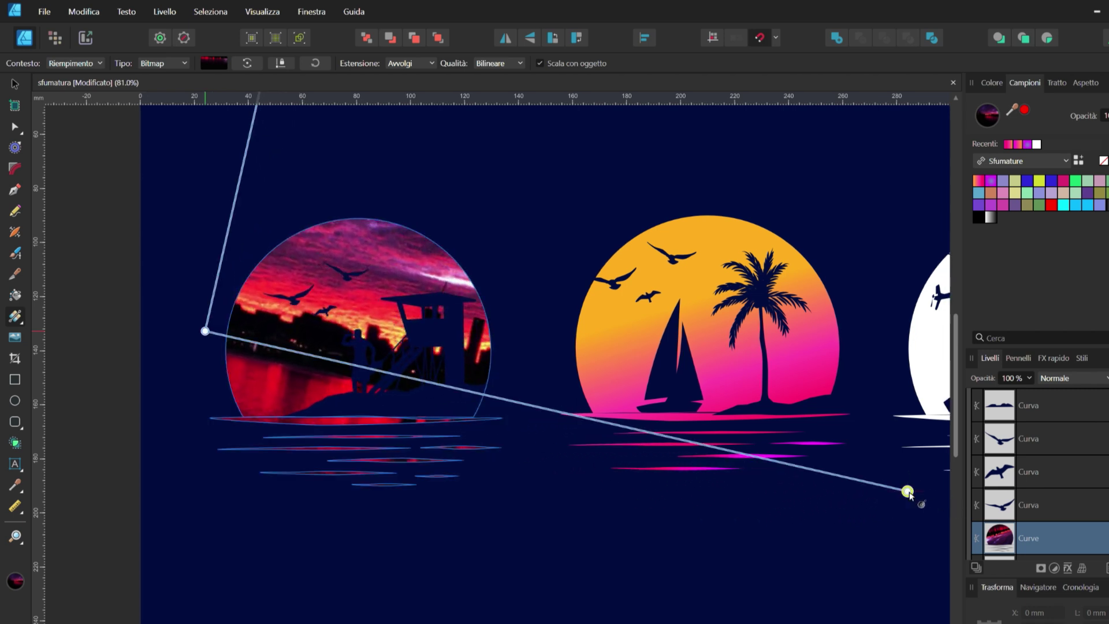
scroll(258, 149, down, 3)
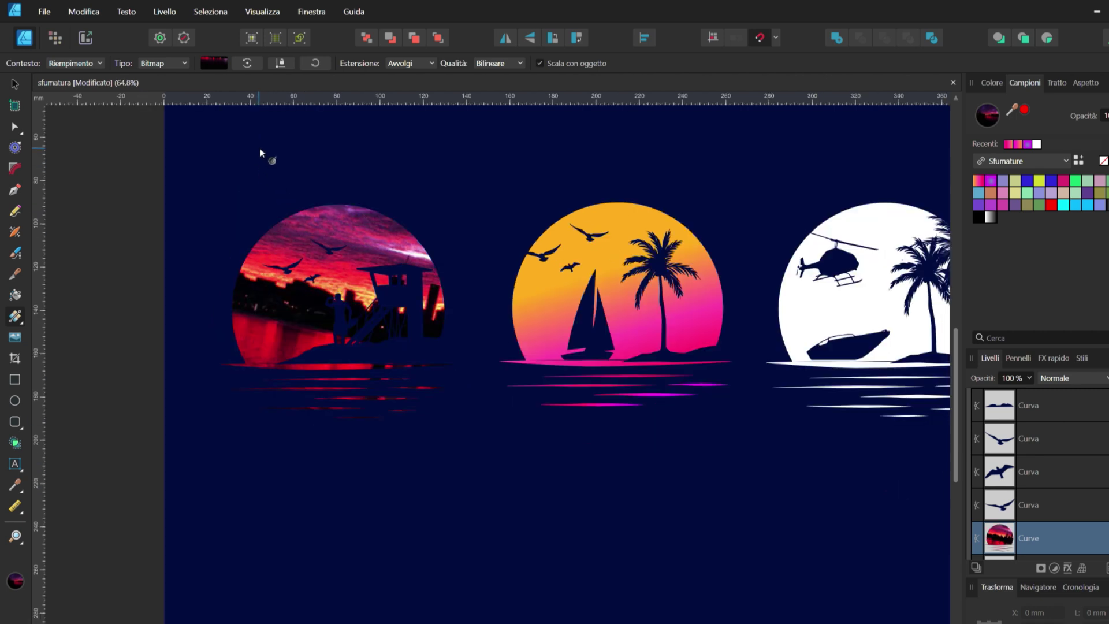
scroll(255, 151, up, 1)
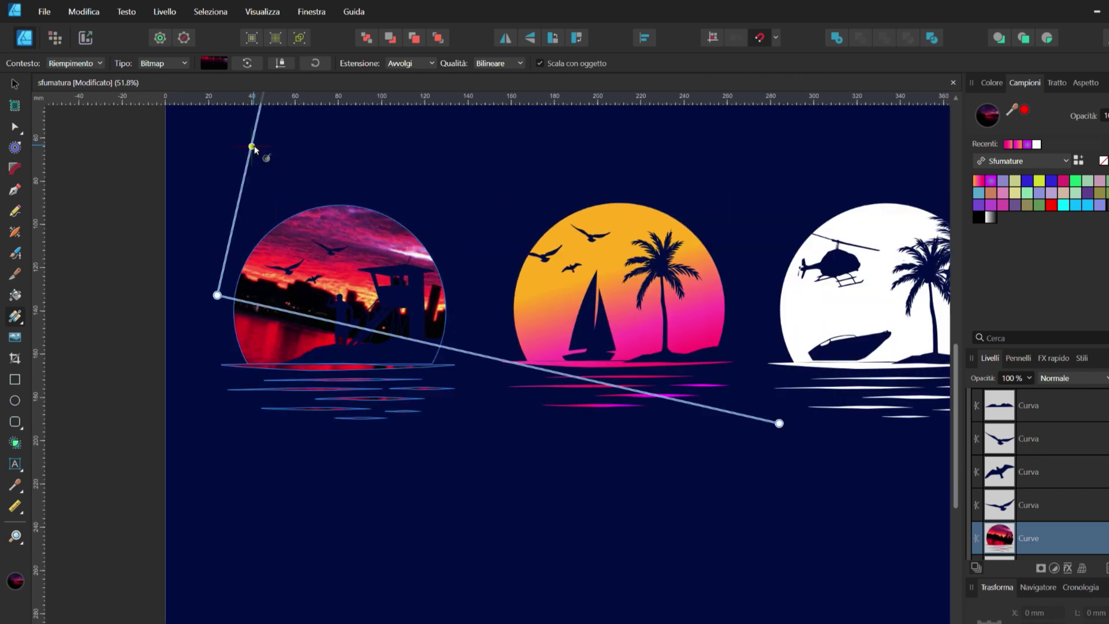
scroll(254, 153, down, 1)
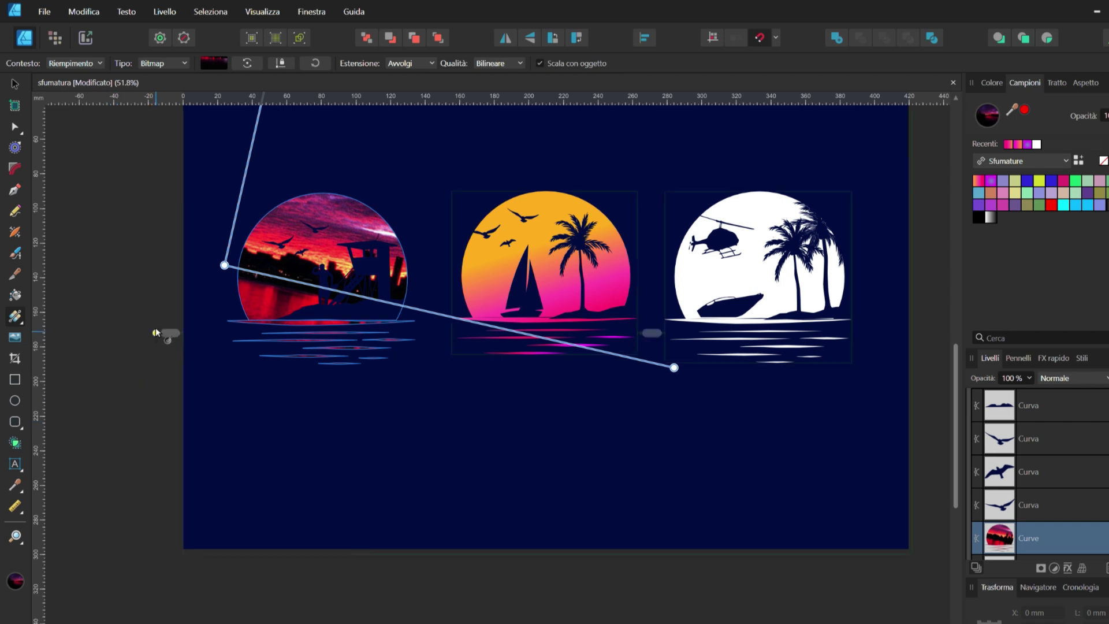
Undo the sunset bitmap fill and its adjustments on the left lifeguard artwork
scroll(148, 289, up, 1)
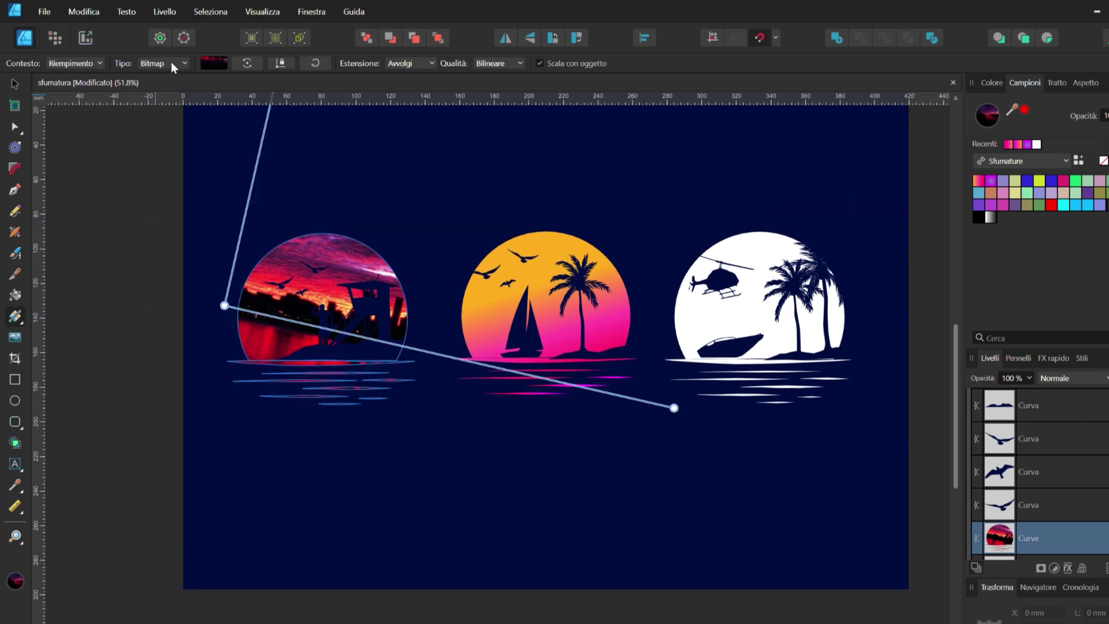
key(ctrl+z)
key(ctrl+z)
key(ctrl+z)
key(ctrl+z)
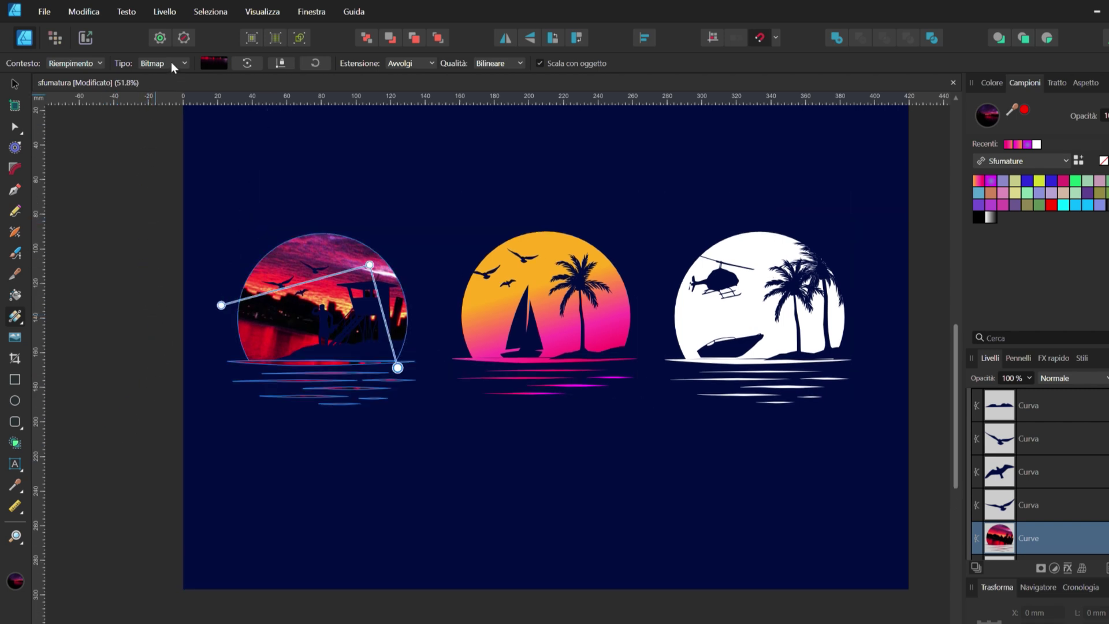
key(ctrl+z)
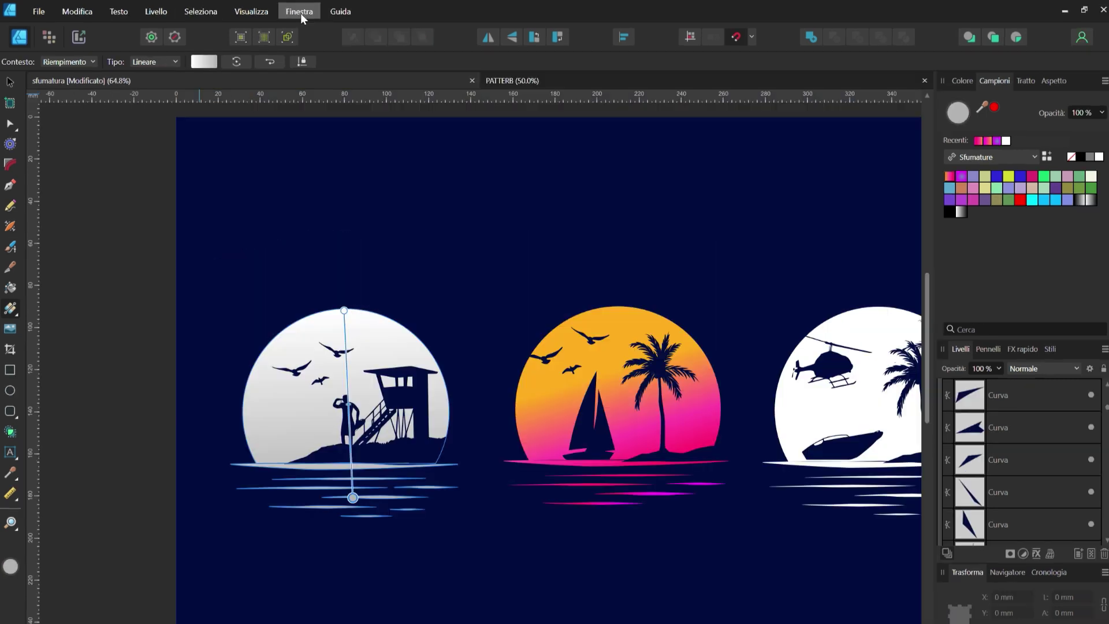
Fill the left artwork with the first red asset from the PATTERN category, closing the asset library when done
click(300, 12)
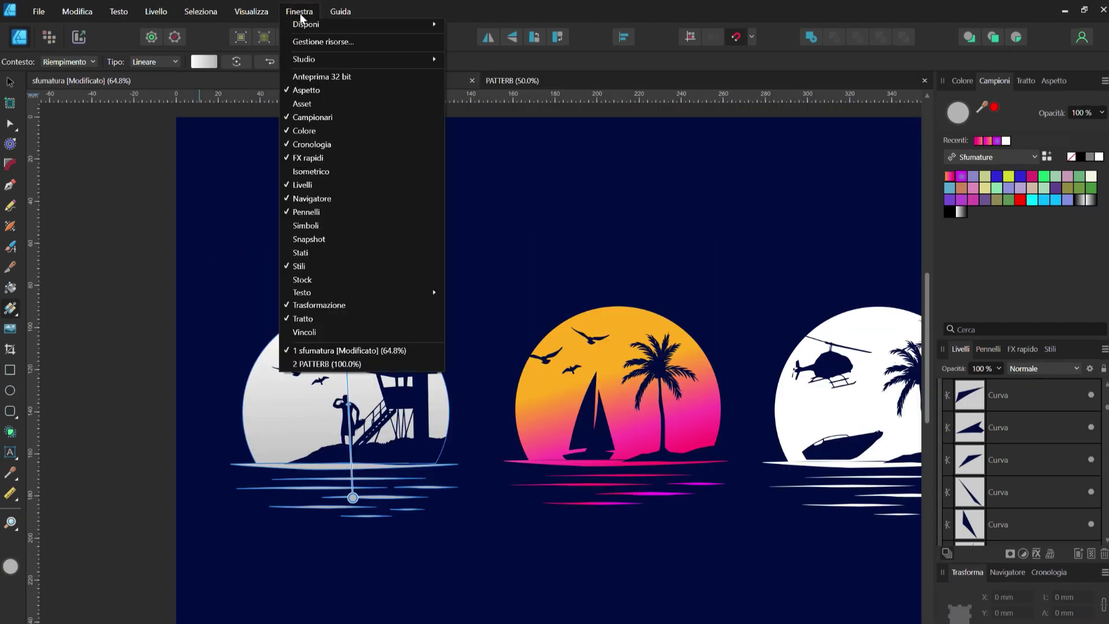
click(310, 100)
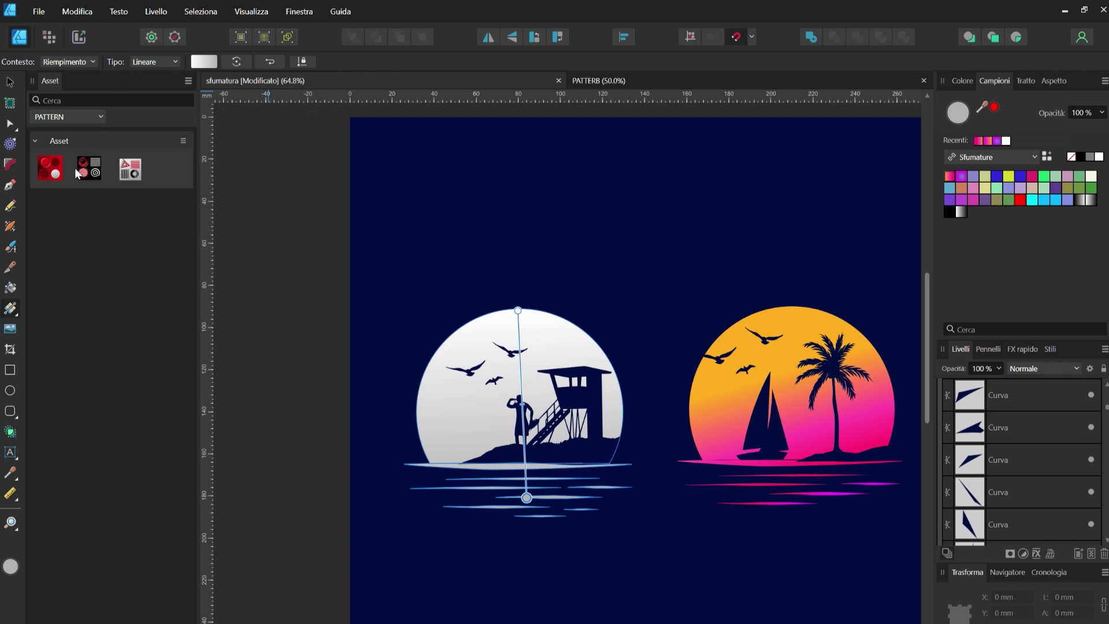
click(52, 172)
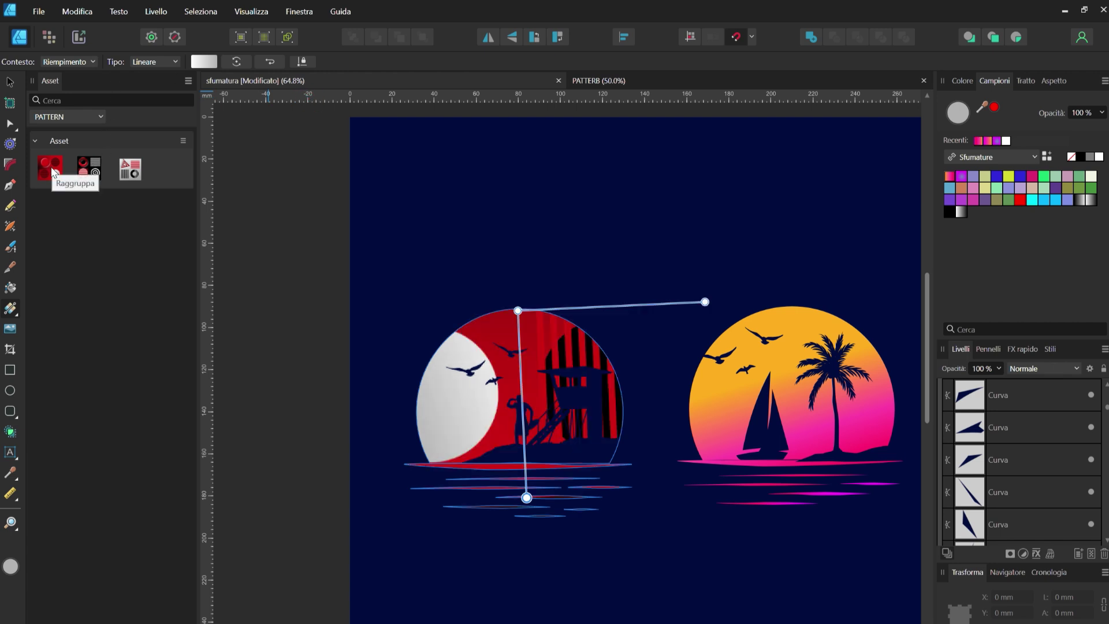
click(188, 81)
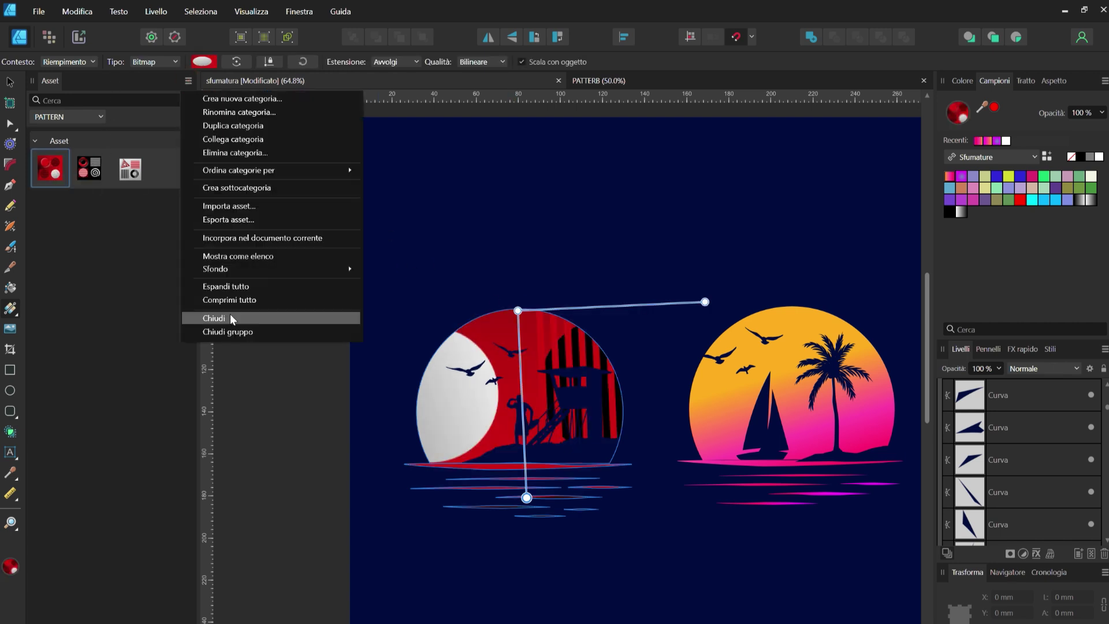
click(223, 316)
Move, rotate and scale the pattern fill in the left artwork so its grey-white circle sits behind the lifeguard scene, framed in red
drag(343, 311, 336, 424)
drag(522, 415, 477, 414)
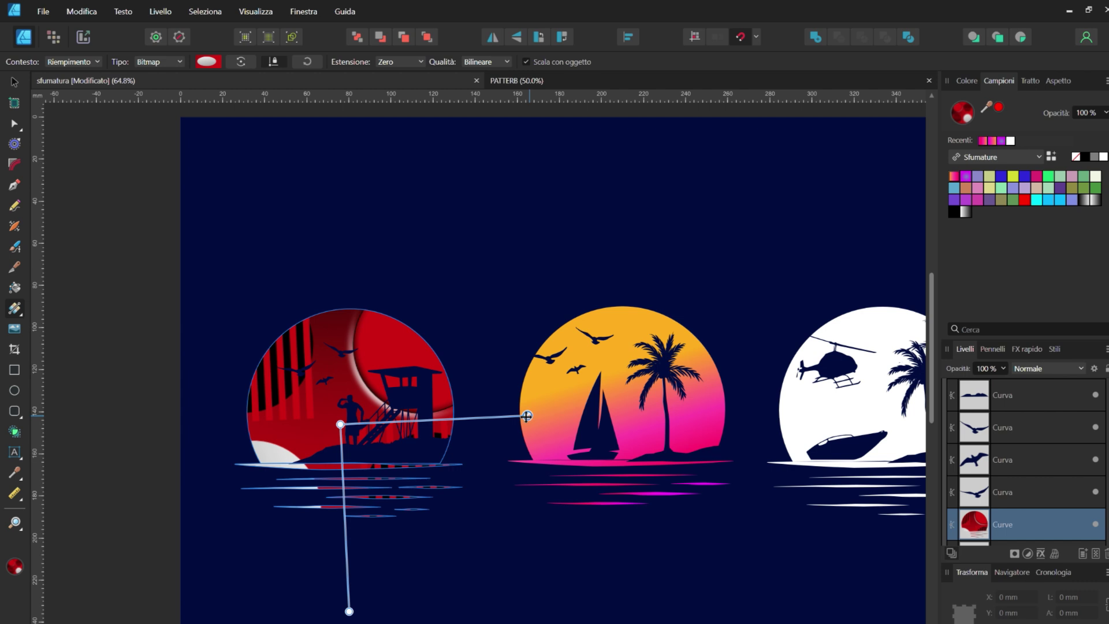
drag(526, 415, 477, 426)
drag(340, 424, 407, 504)
drag(508, 502, 150, 402)
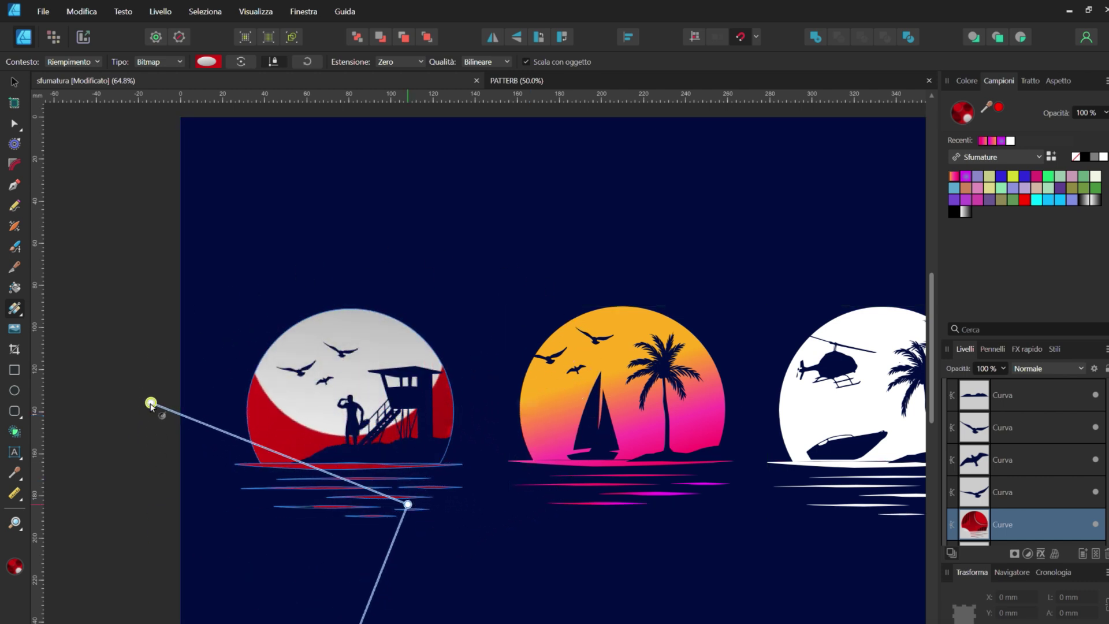
scroll(149, 346, down, 3)
drag(150, 305, 206, 216)
drag(361, 575, 597, 452)
click(109, 224)
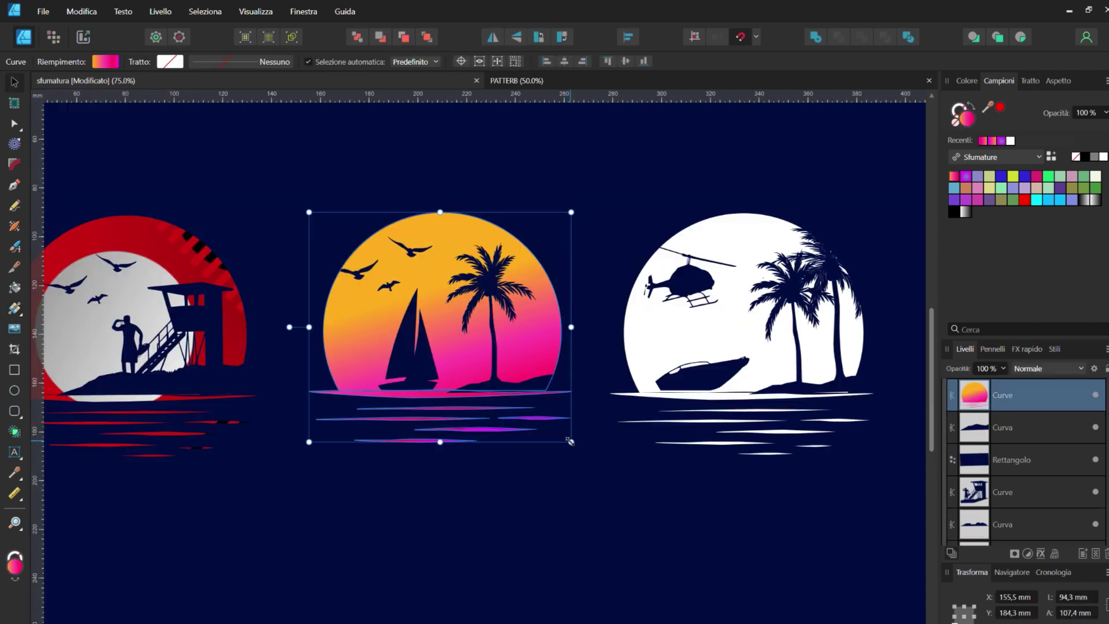
Try to resize the middle artwork and reshape its sun by pulling the top node up and the right-hand node outward
drag(574, 440, 552, 365)
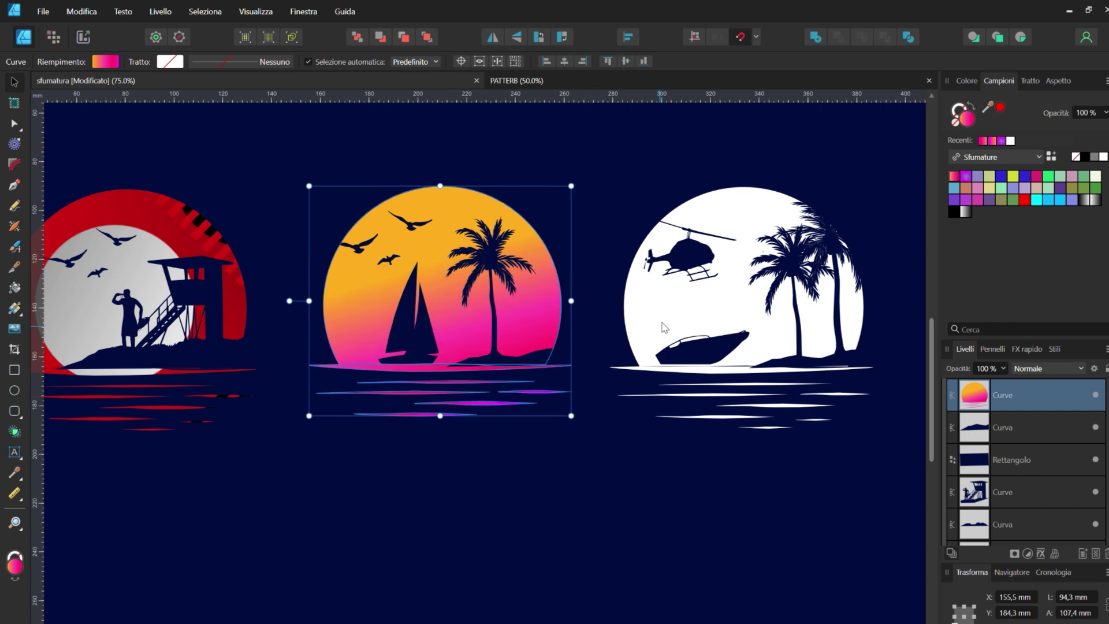
key(a)
scroll(437, 176, up, 1)
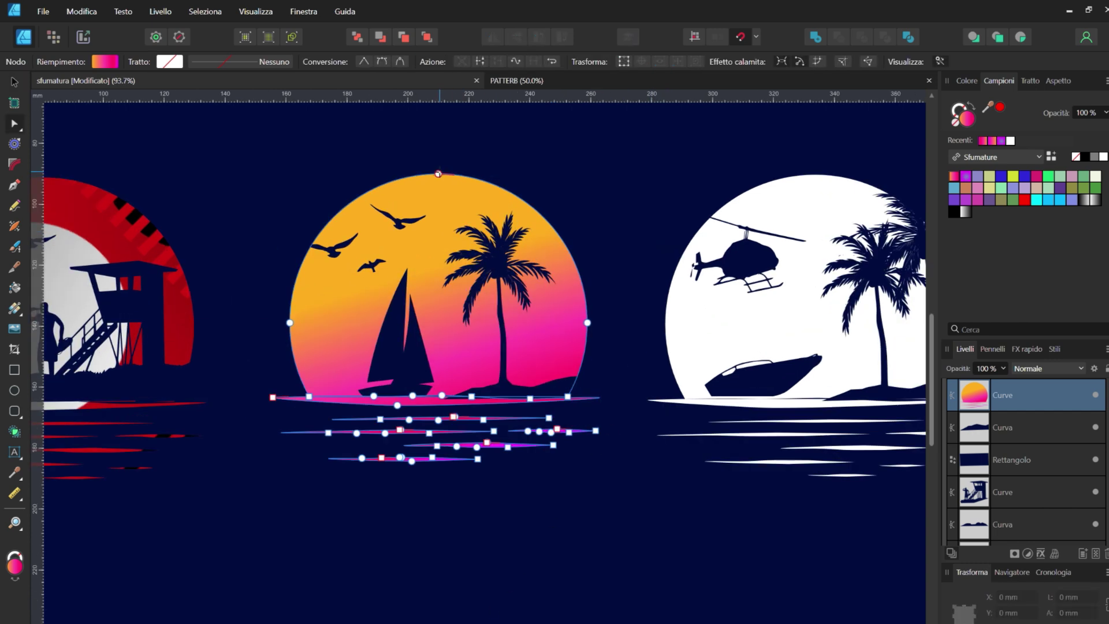
drag(439, 174, 439, 108)
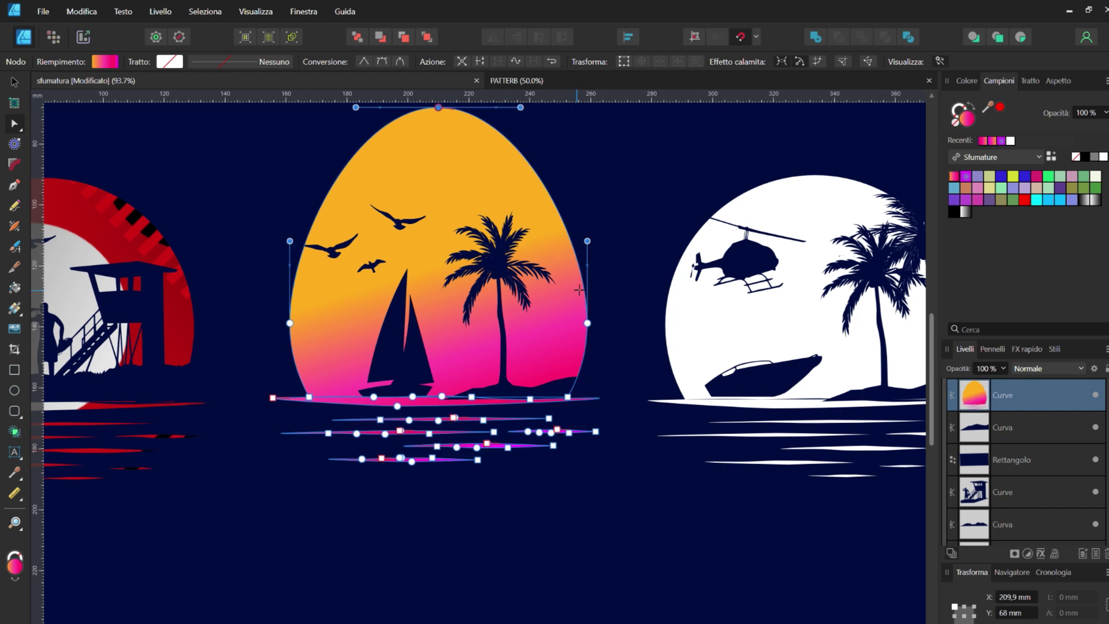
click(587, 322)
click(633, 303)
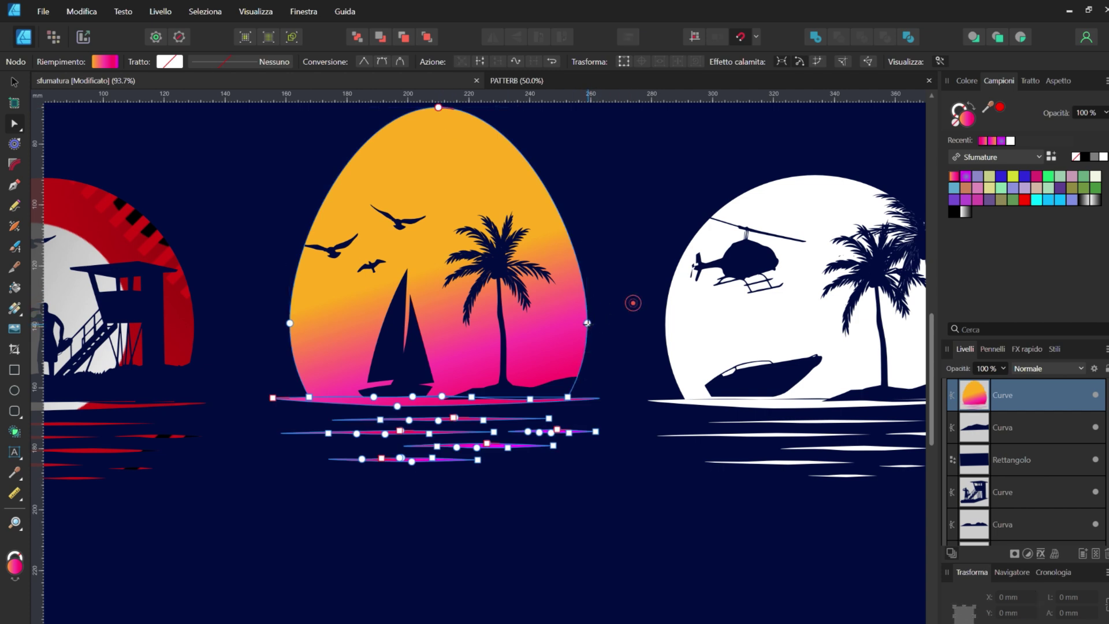
drag(587, 323, 639, 338)
scroll(330, 419, up, 2)
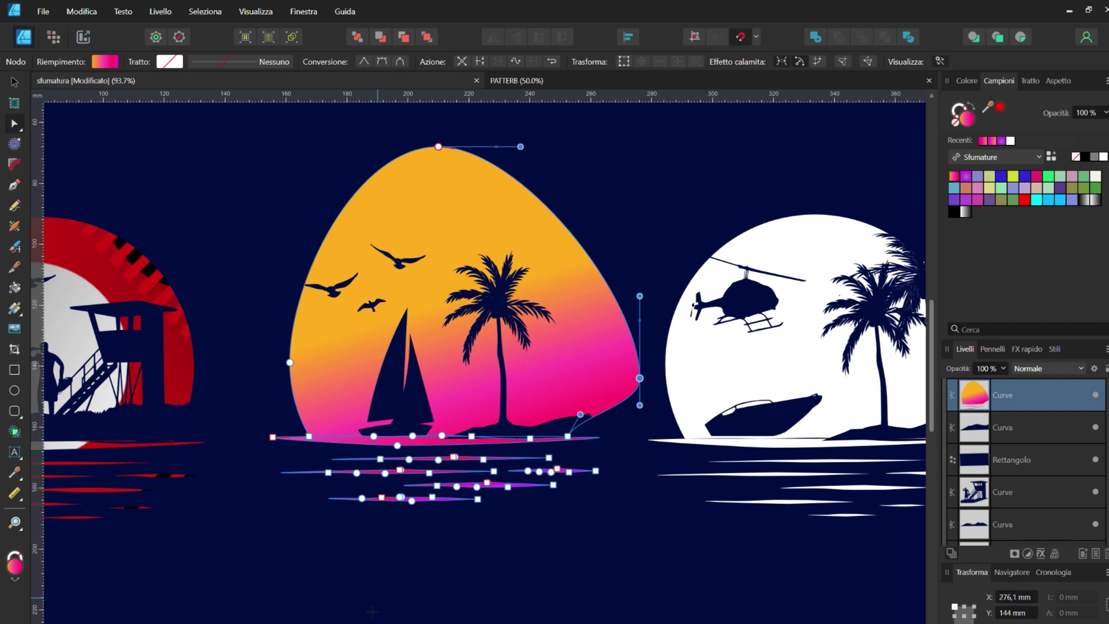
key(ctrl+z)
key(v)
key(ctrl+d)
Apply the saved sunset gradient swatch to the sun and water reflections of the right helicopter artwork
scroll(356, 243, down, 2)
click(645, 236)
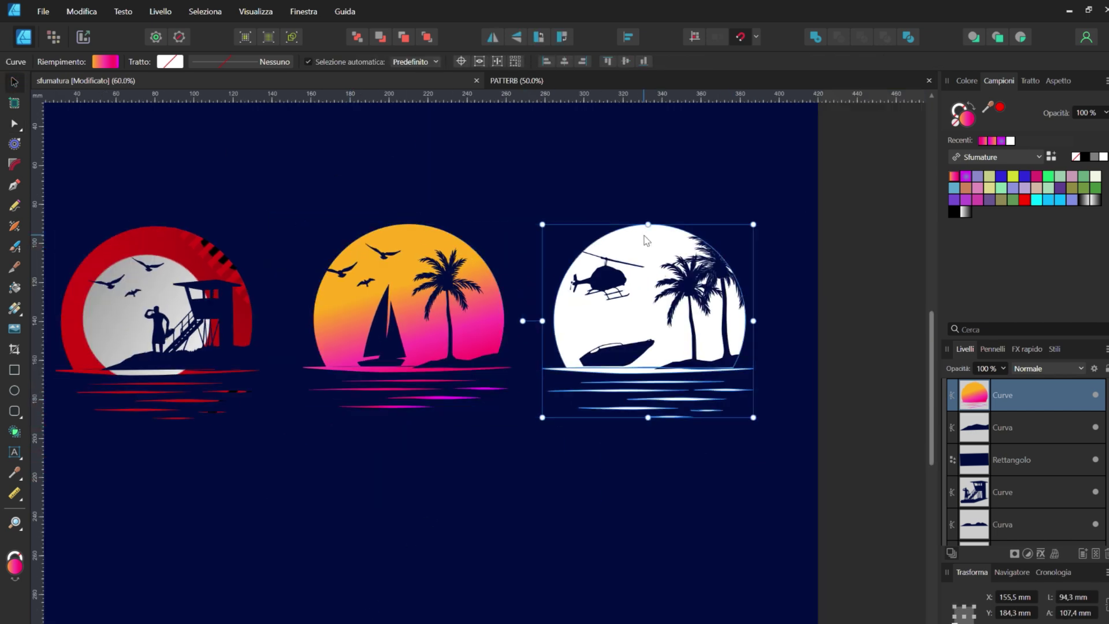
double_click(646, 240)
scroll(757, 249, up, 1)
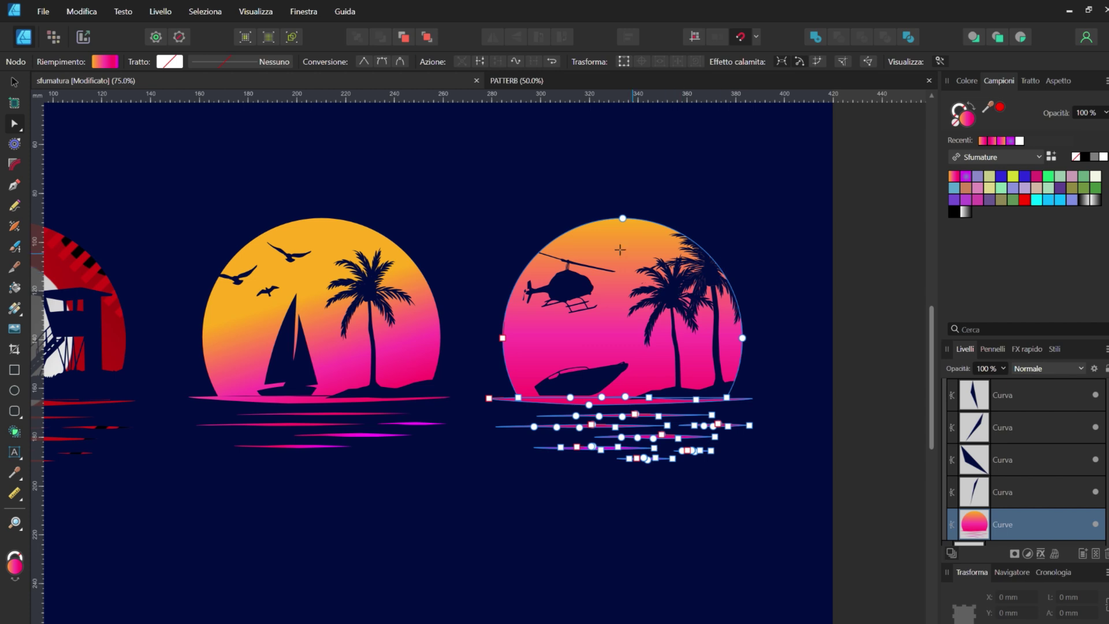
key(v)
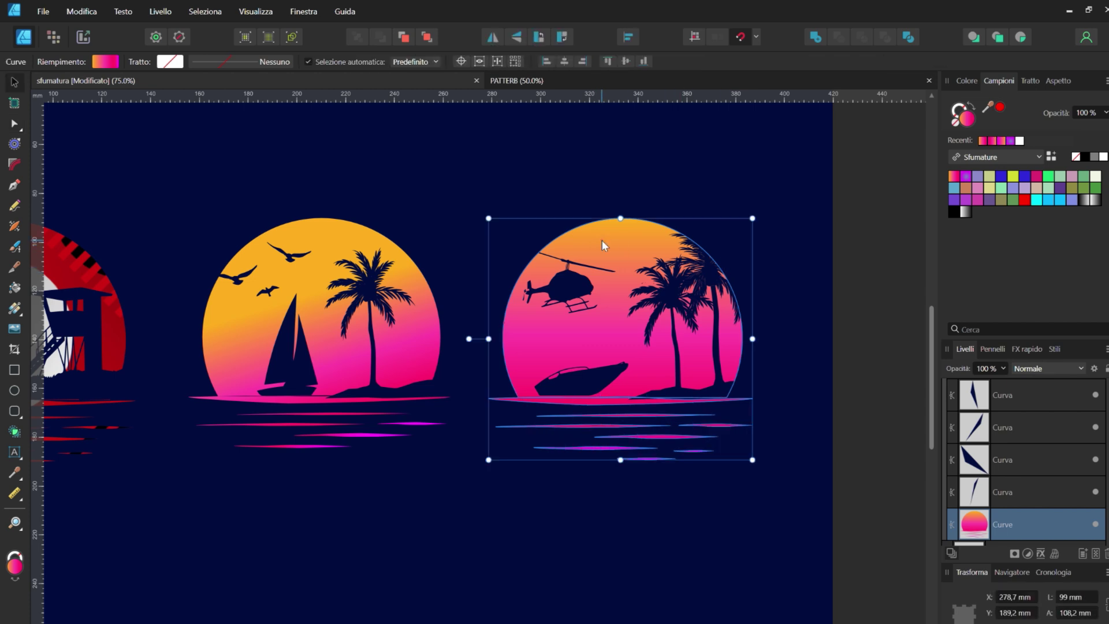
Recolour the lowest and highest stops of the right artwork's linear gradient with light blue swatches
click(14, 307)
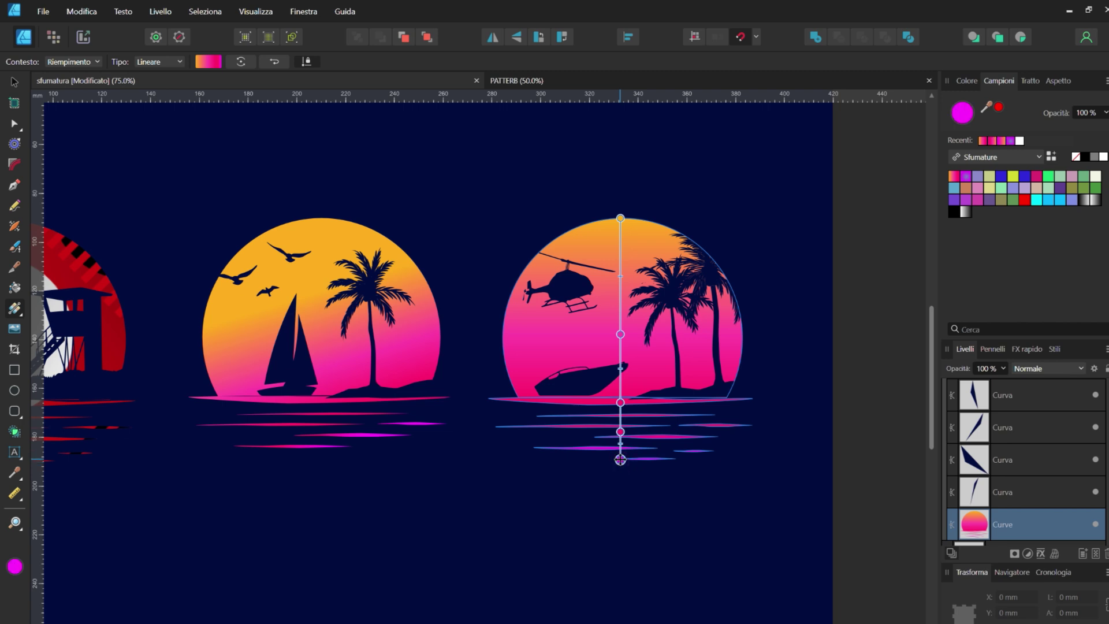
click(620, 217)
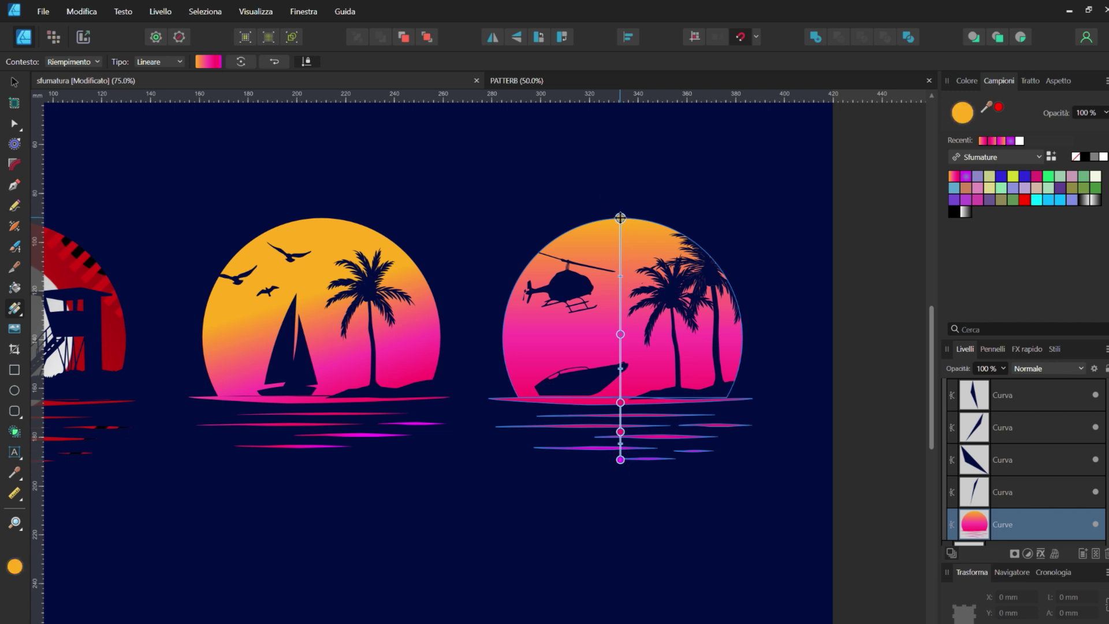
click(620, 460)
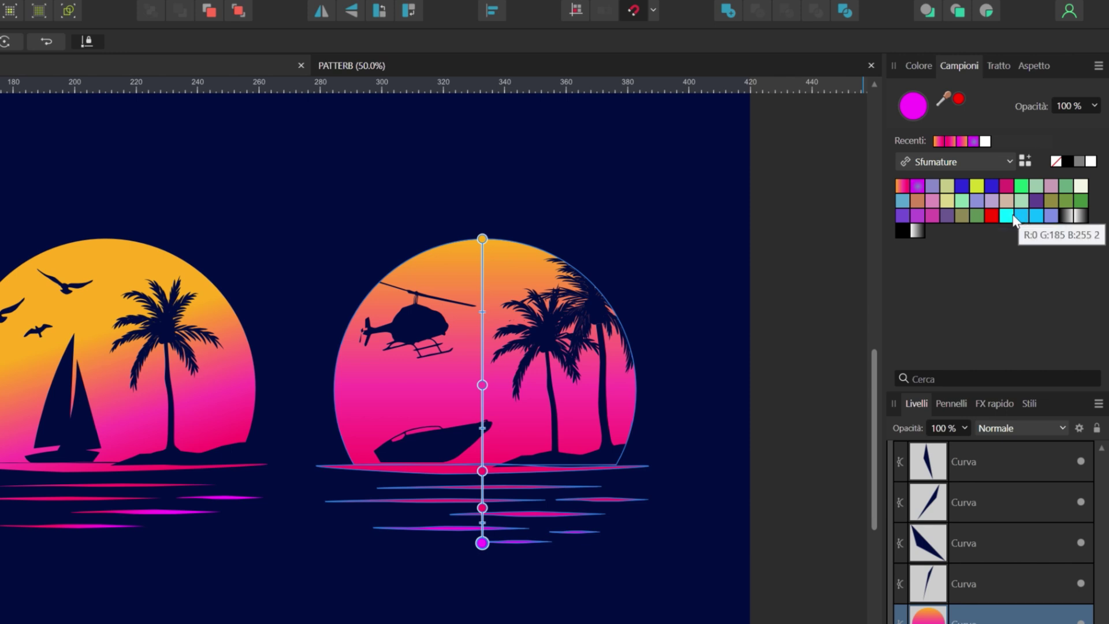
click(1020, 216)
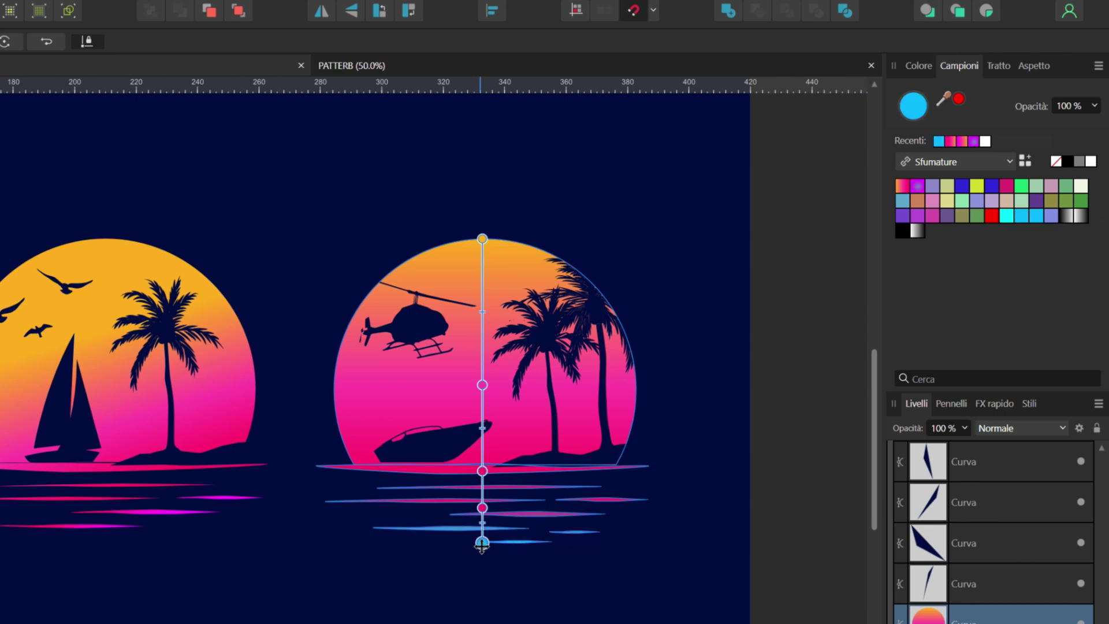
click(482, 237)
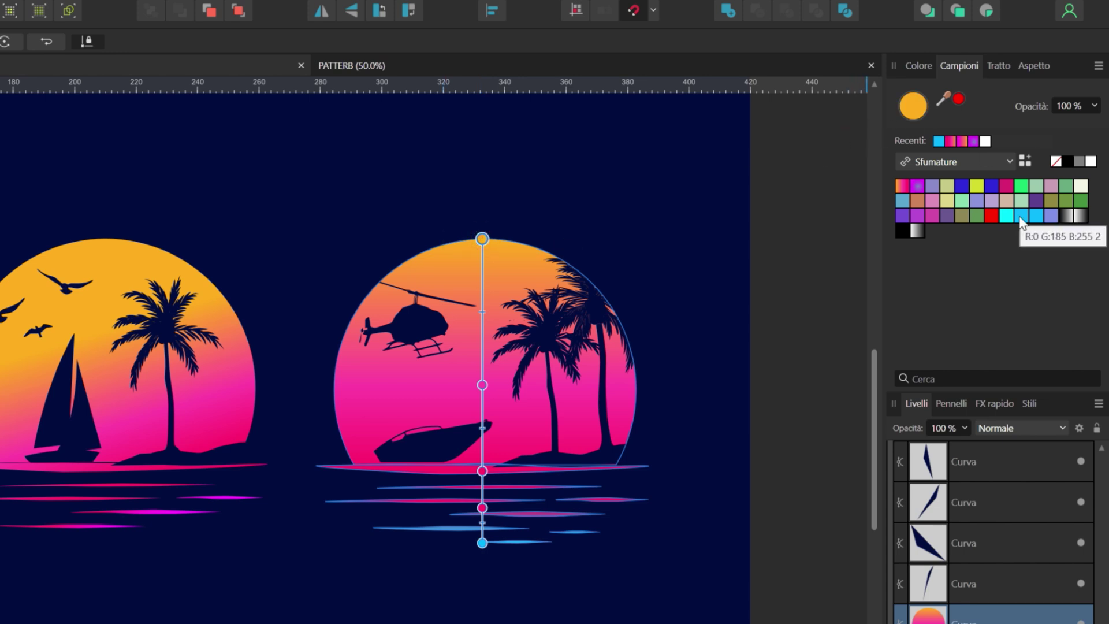
click(1035, 219)
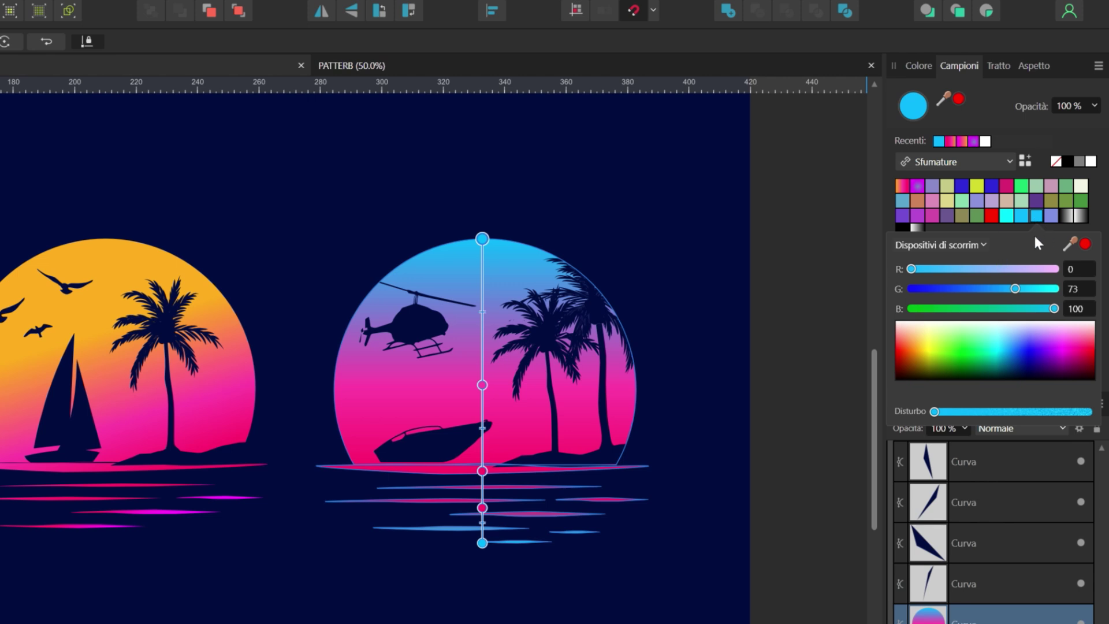
Try the picked red on the middle stop of the right artwork's gradient, undo it and apply a blue swatch instead
click(482, 385)
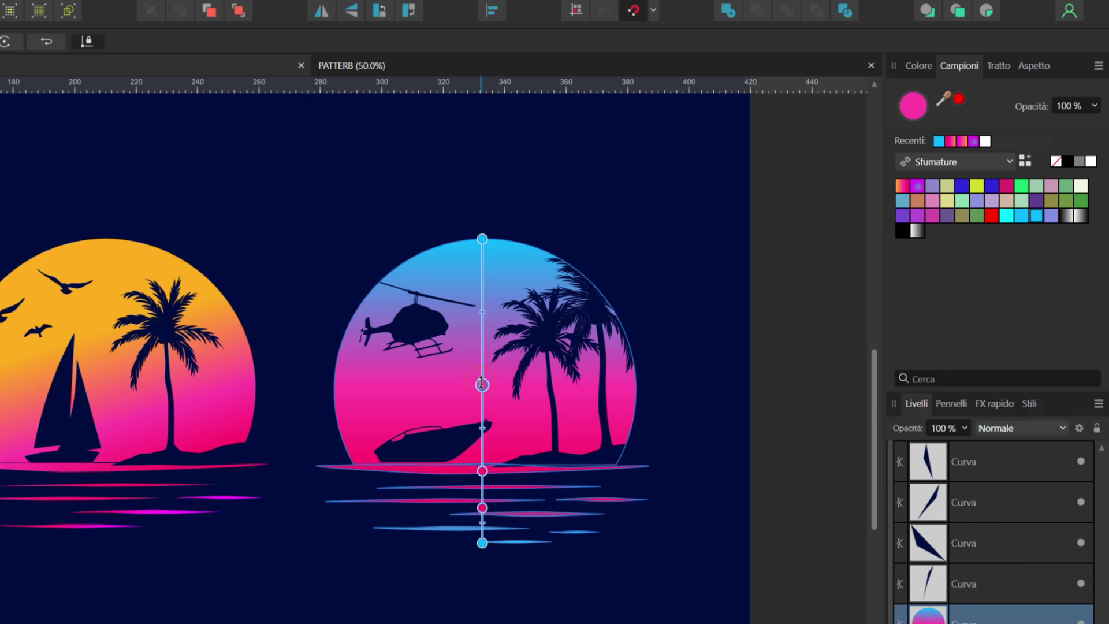
click(1022, 216)
click(957, 99)
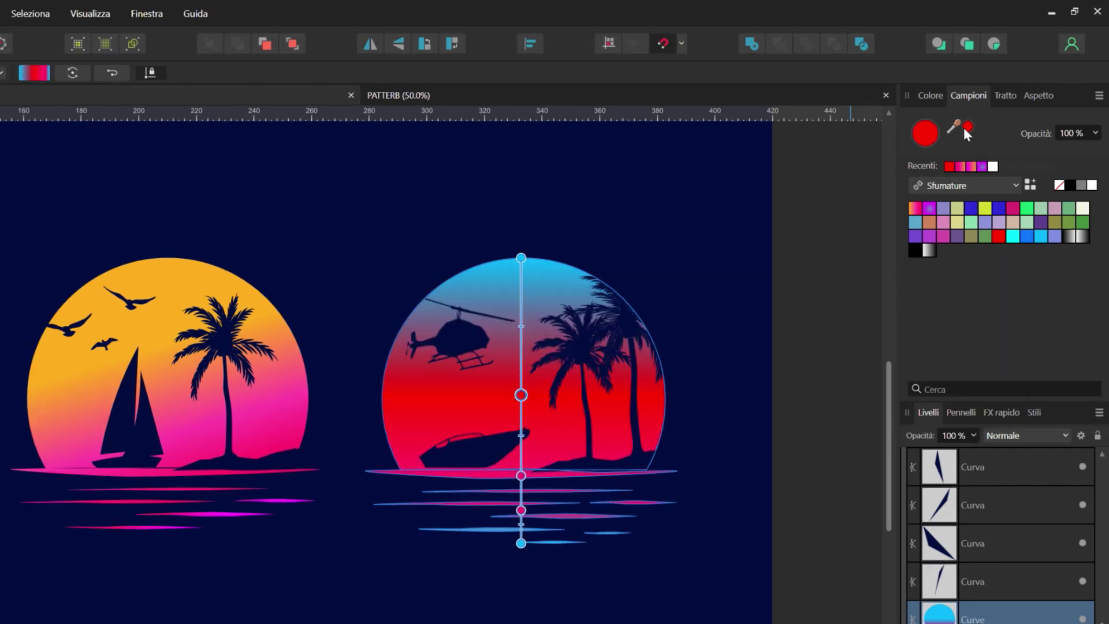
key(ctrl+z)
click(1029, 237)
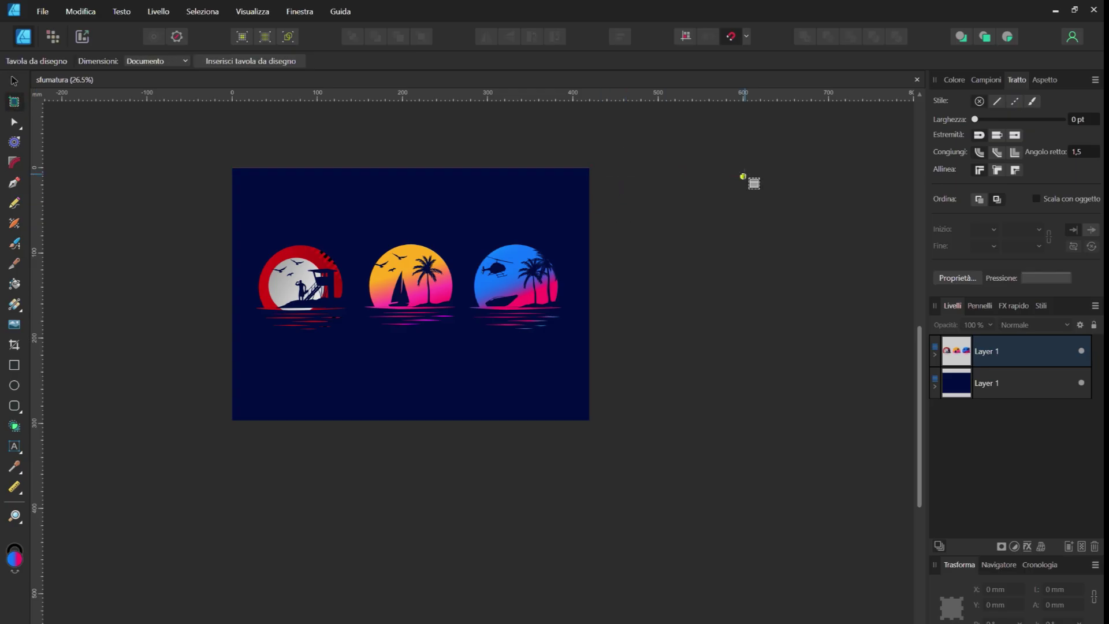
Draw a square artboard of about 290 mm per side in the empty area beside the navy page
drag(751, 168, 855, 271)
drag(838, 317, 894, 490)
scroll(531, 186, up, 2)
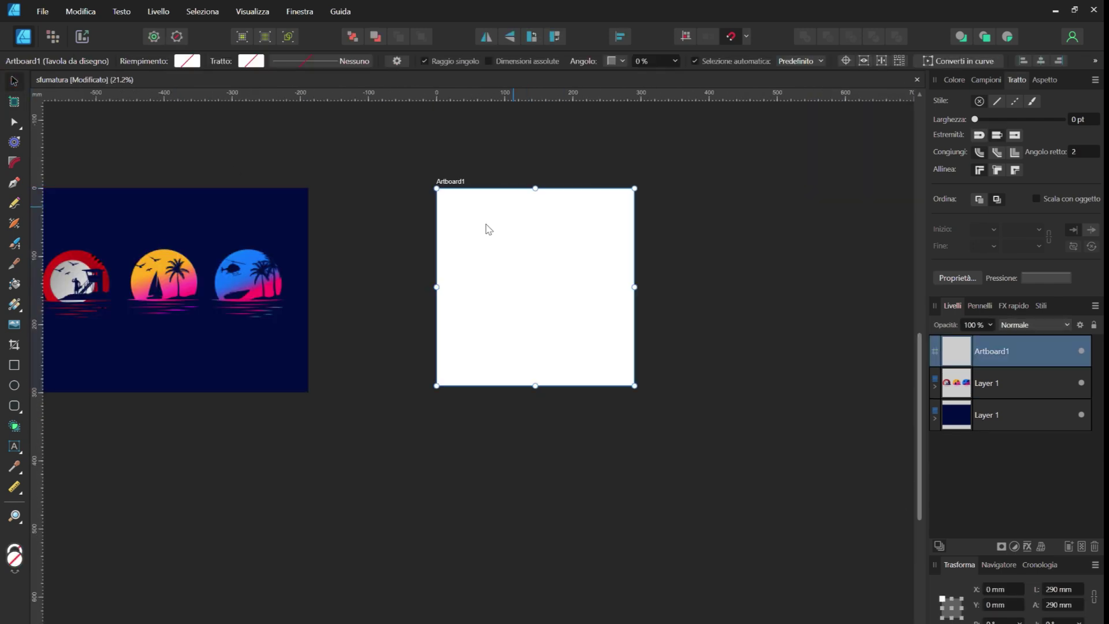
Place the laptop image Senza titolo (12).png on the new artboard and scale it to extend slightly past all edges
key(ctrl+shift+p)
drag(481, 224, 632, 381)
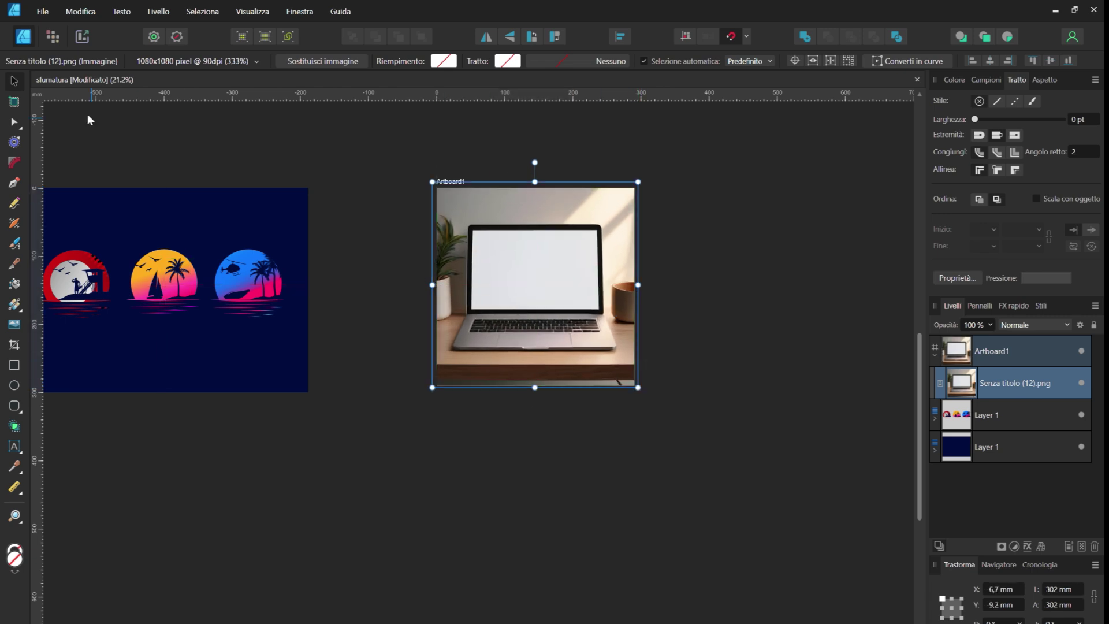
click(711, 344)
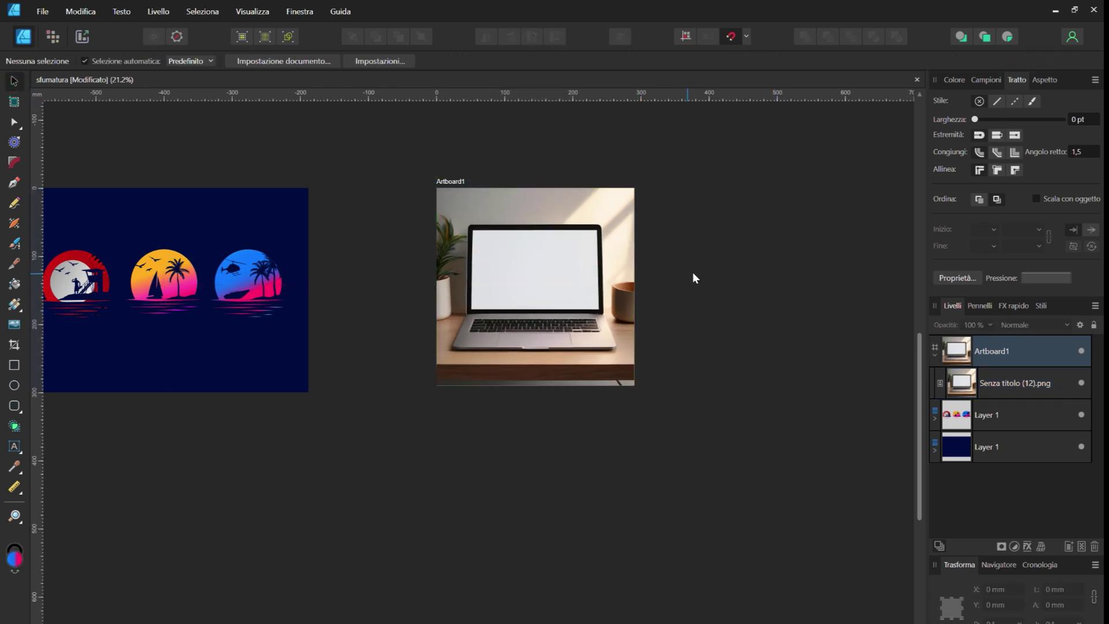
scroll(694, 278, up, 2)
click(466, 434)
drag(572, 515, 581, 526)
click(734, 252)
key(ctrl+z)
Fill the laptop image with the recent sunset gradient and run it diagonally from orange at the upper left to magenta beyond the lower-right corner
click(985, 79)
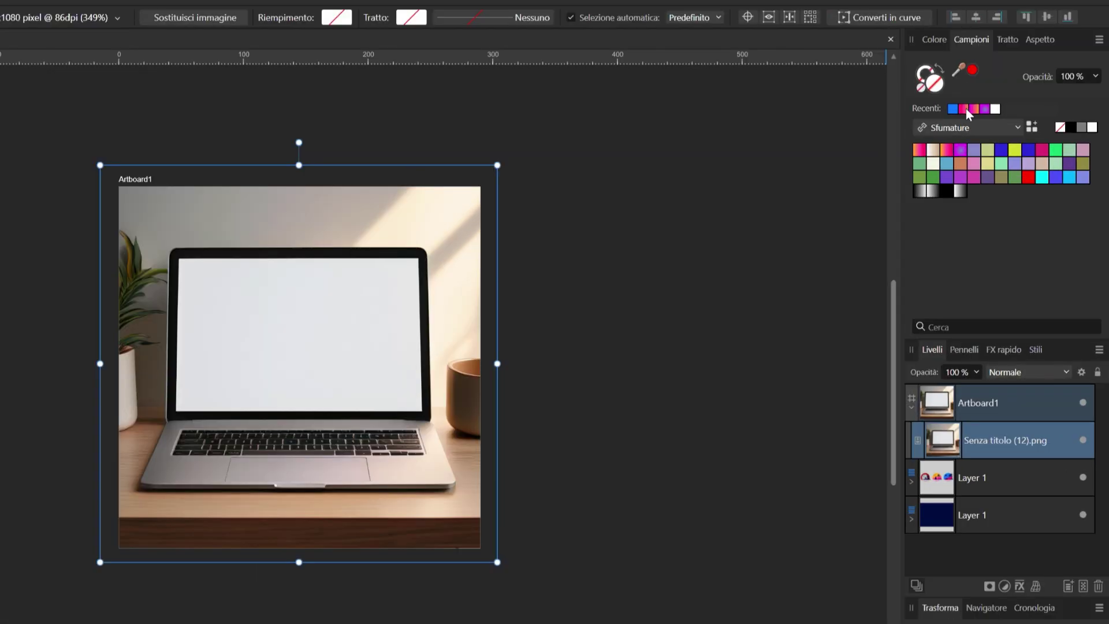
click(966, 109)
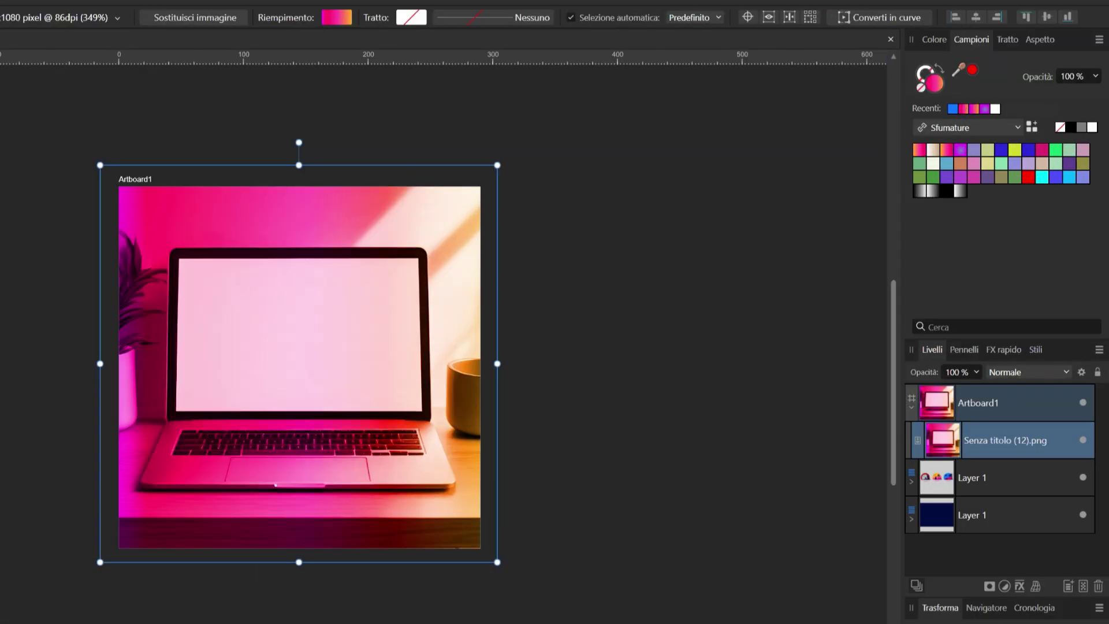
key(g)
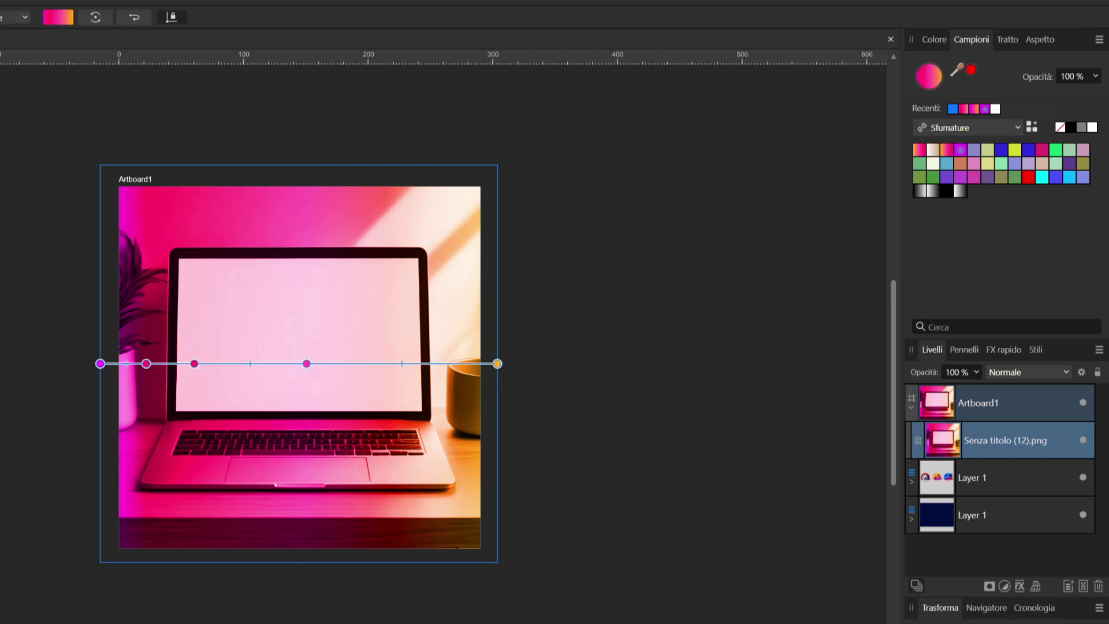
drag(497, 364, 443, 236)
drag(100, 363, 260, 534)
drag(443, 237, 347, 222)
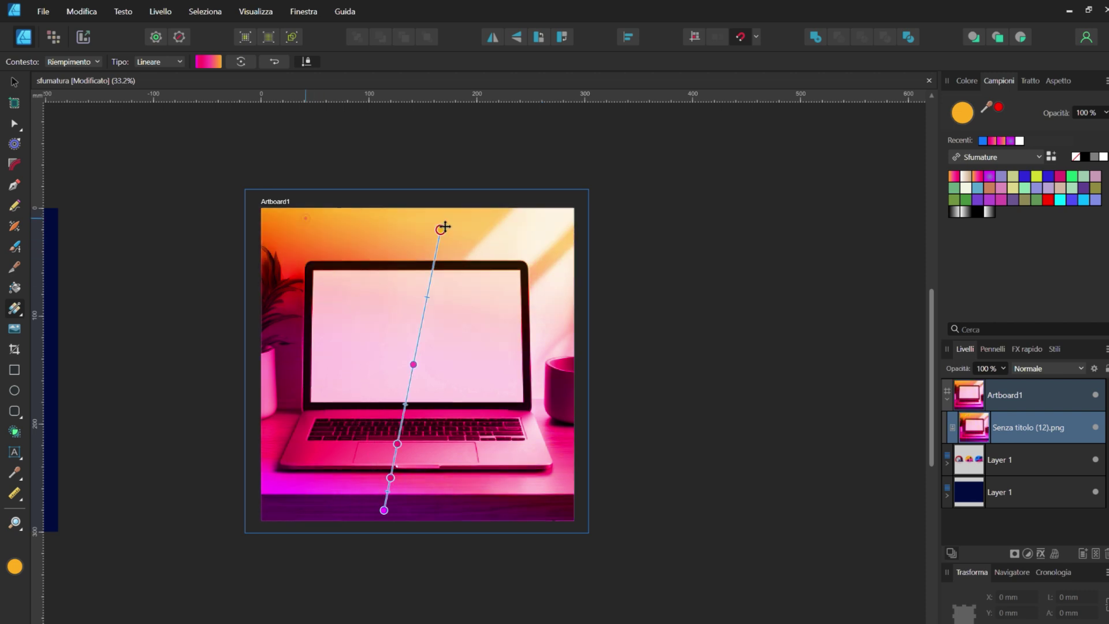
drag(384, 510, 584, 556)
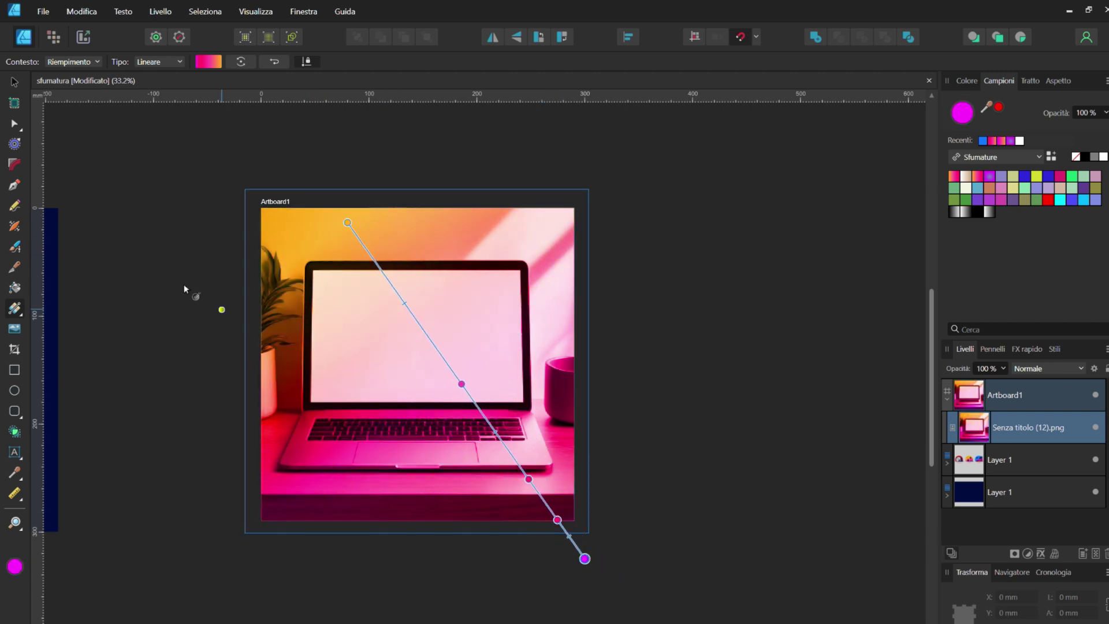
Add the artistic text WORK across the blank laptop screen at about 138 pt
click(14, 82)
click(701, 314)
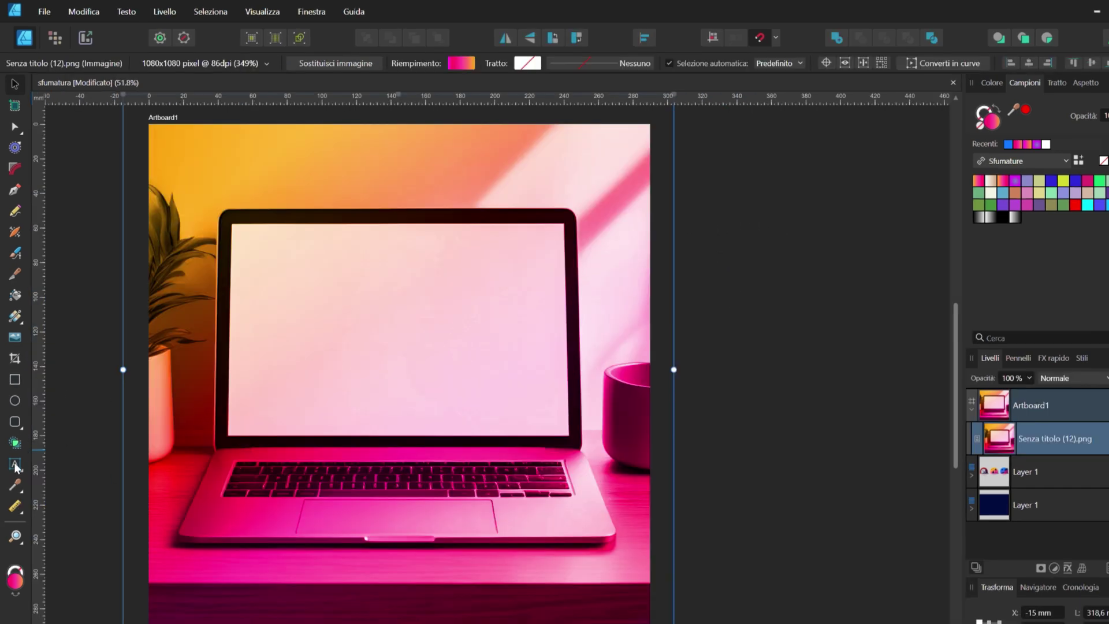
click(15, 452)
drag(260, 288, 323, 372)
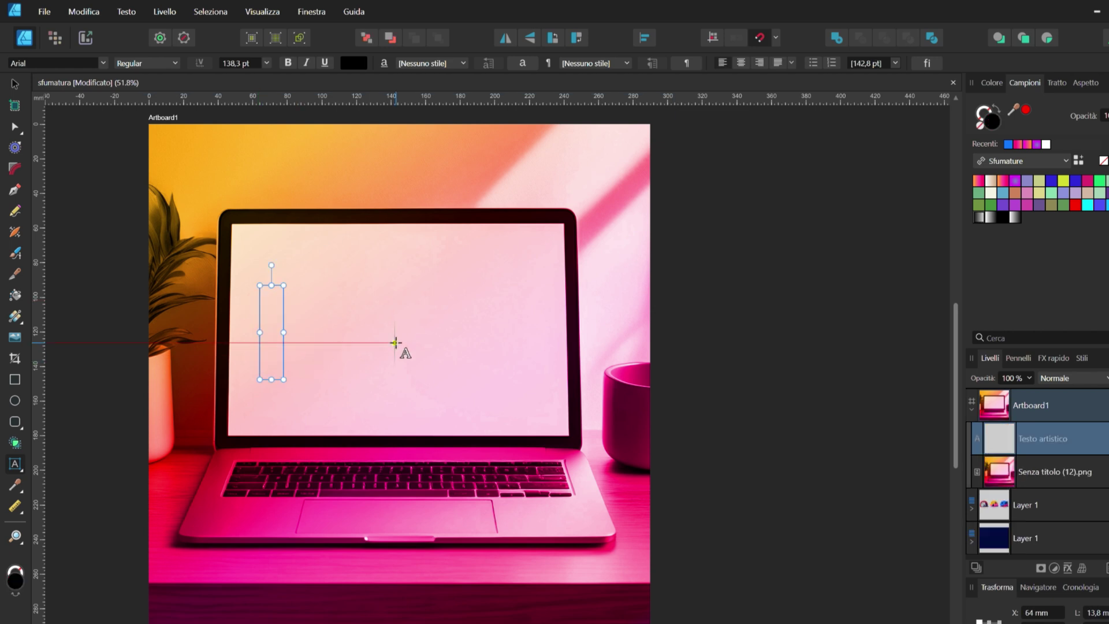
text(WO)
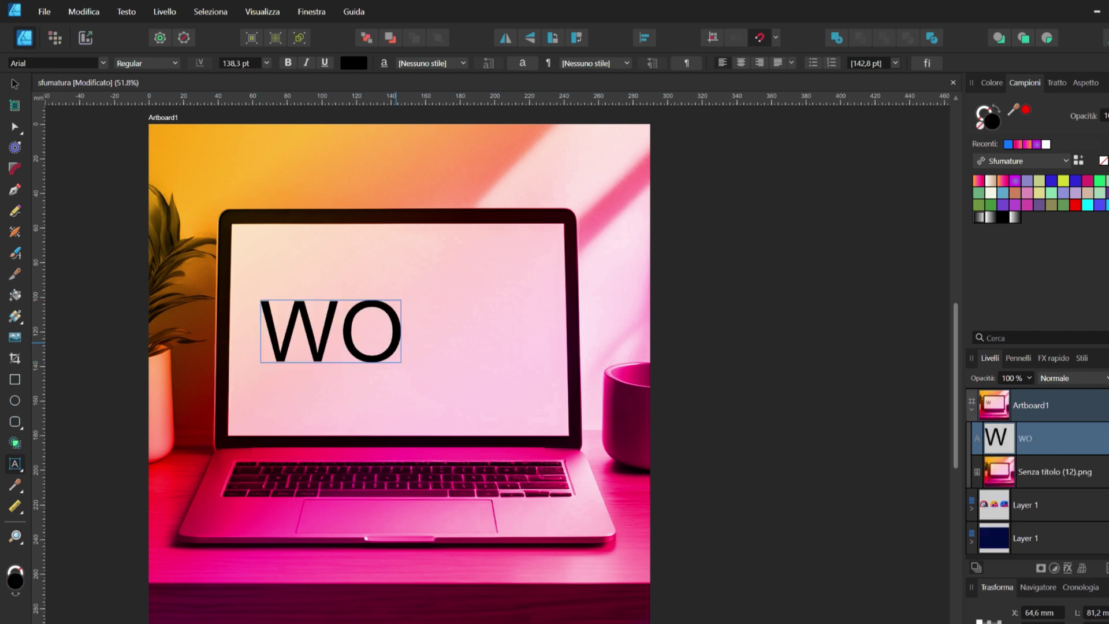
text(RK)
Set the font of the whole WORK text to Alfarn
key(ctrl+a)
click(58, 63)
click(97, 160)
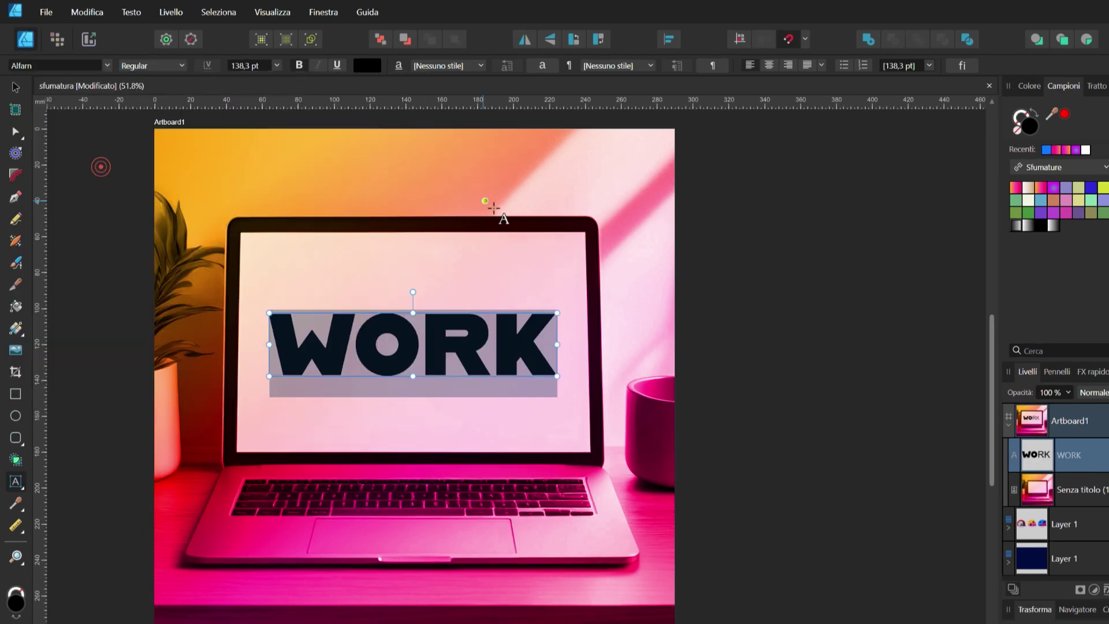
click(16, 86)
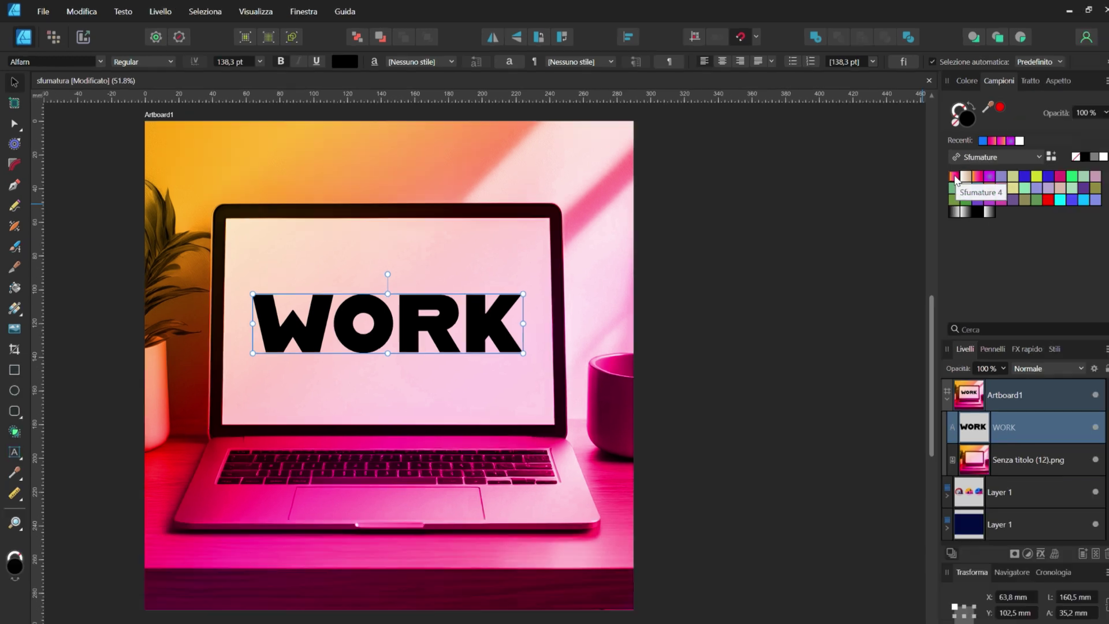
Fill the WORK text with the Sfumature 4 gradient swatch and give it a thick black outline
click(1018, 191)
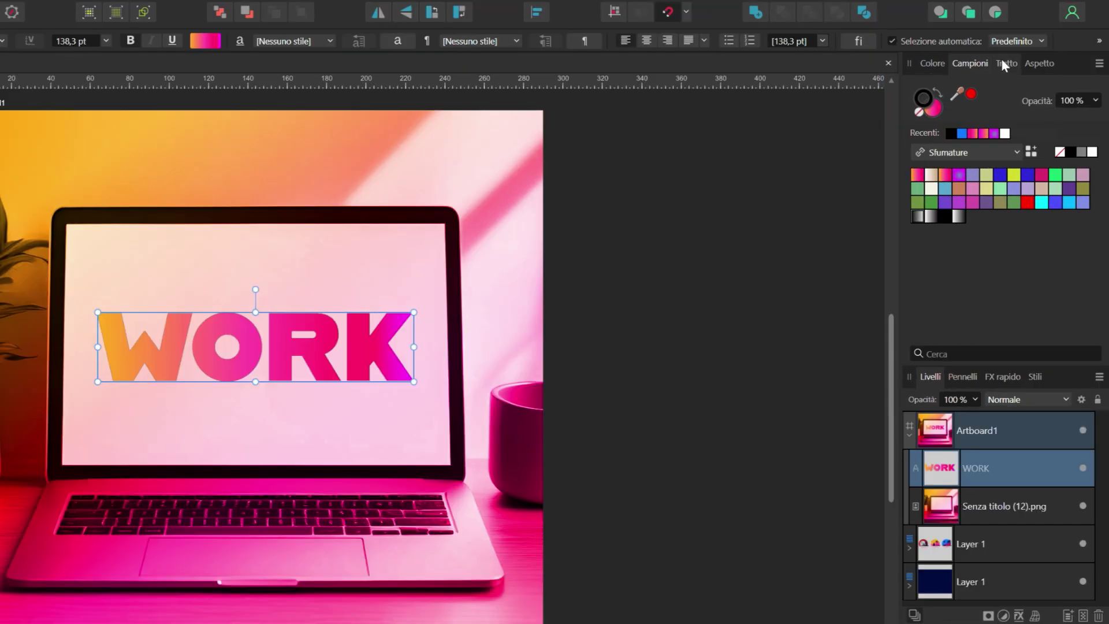
click(1030, 81)
drag(962, 112, 999, 116)
Redirect the WORK text's linear gradient to run steeply from magenta above the O to orange below the O and R
click(15, 316)
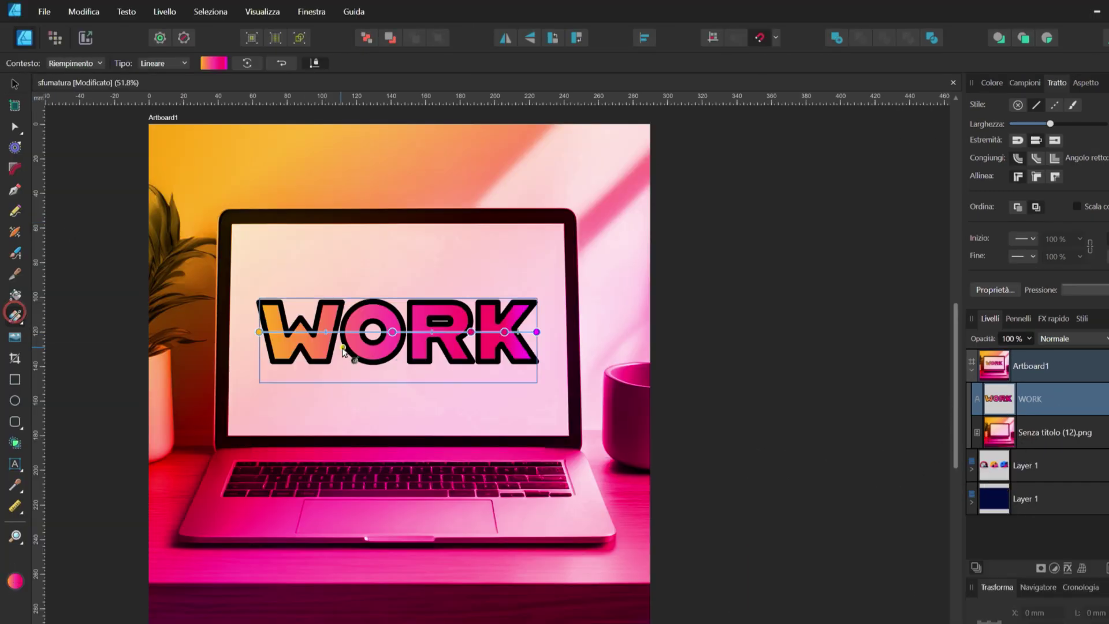
scroll(119, 370, down, 1)
scroll(274, 353, up, 4)
drag(223, 322, 506, 404)
drag(764, 327, 459, 263)
Change the WORK gradient to the elliptical type and reposition its handles around an orange centre below the letters
click(173, 63)
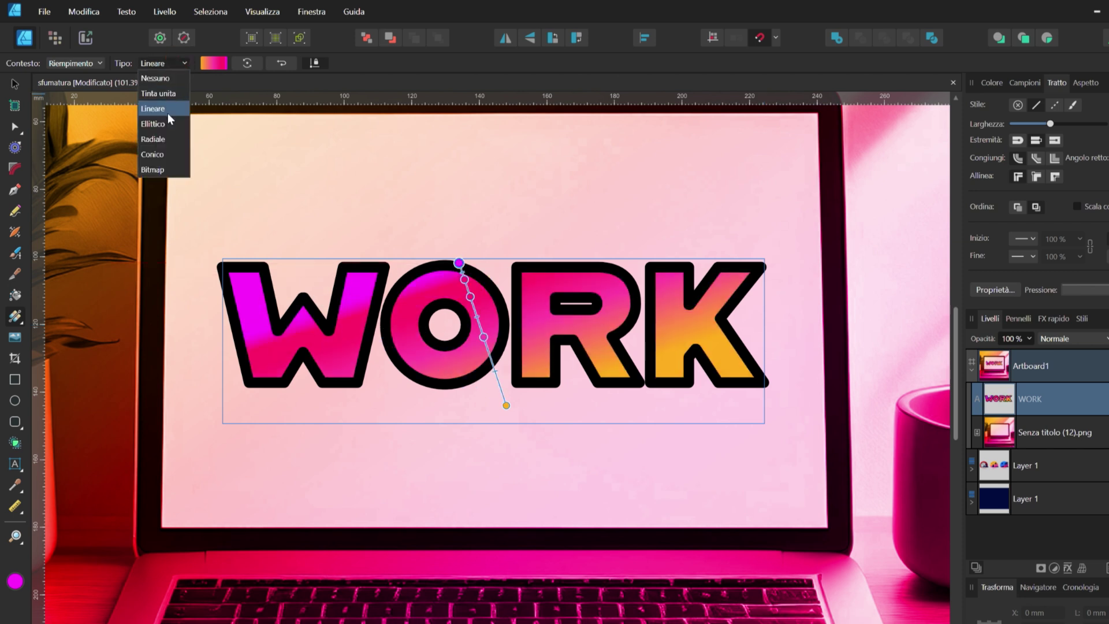
click(161, 123)
drag(482, 415, 232, 258)
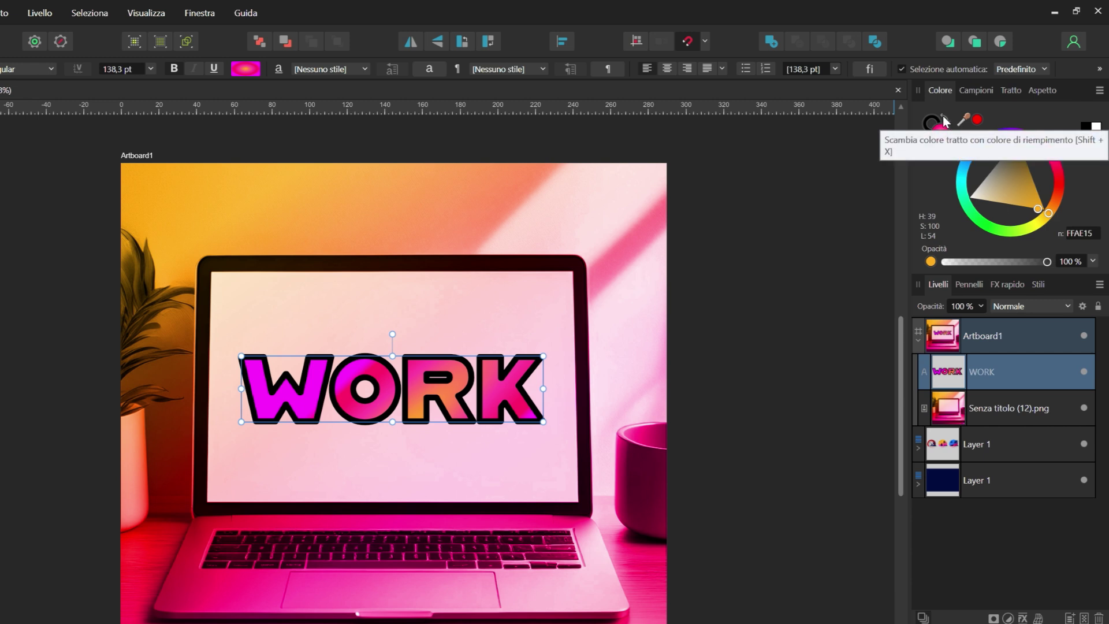
Try swapping the fill and outline of WORK, restore them, and try editing the outline's gradient instead of the fill's
click(959, 109)
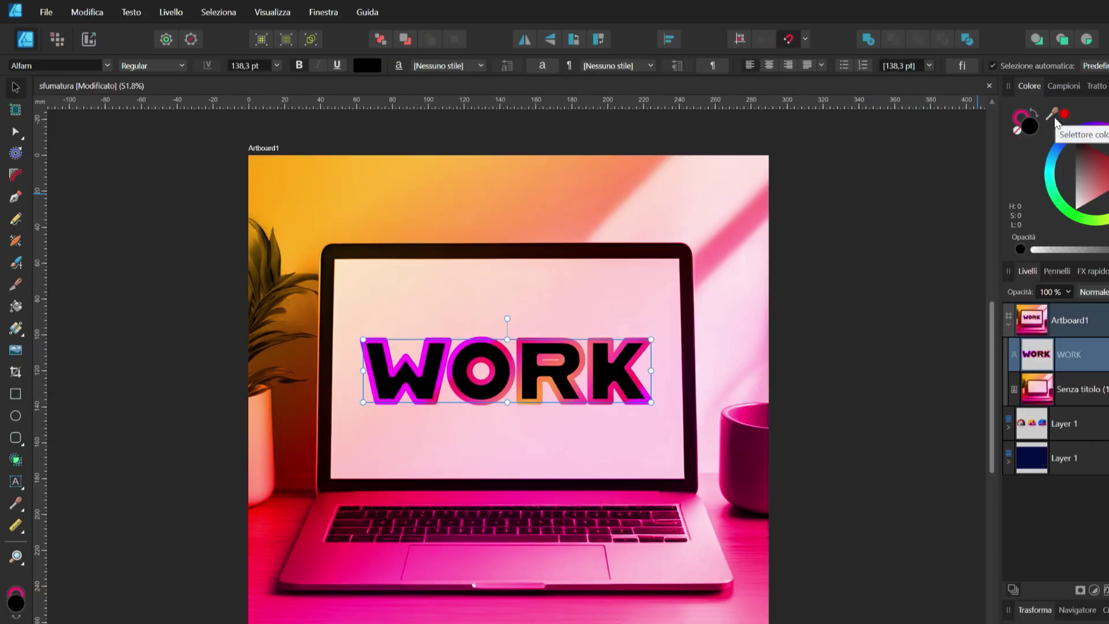
click(945, 119)
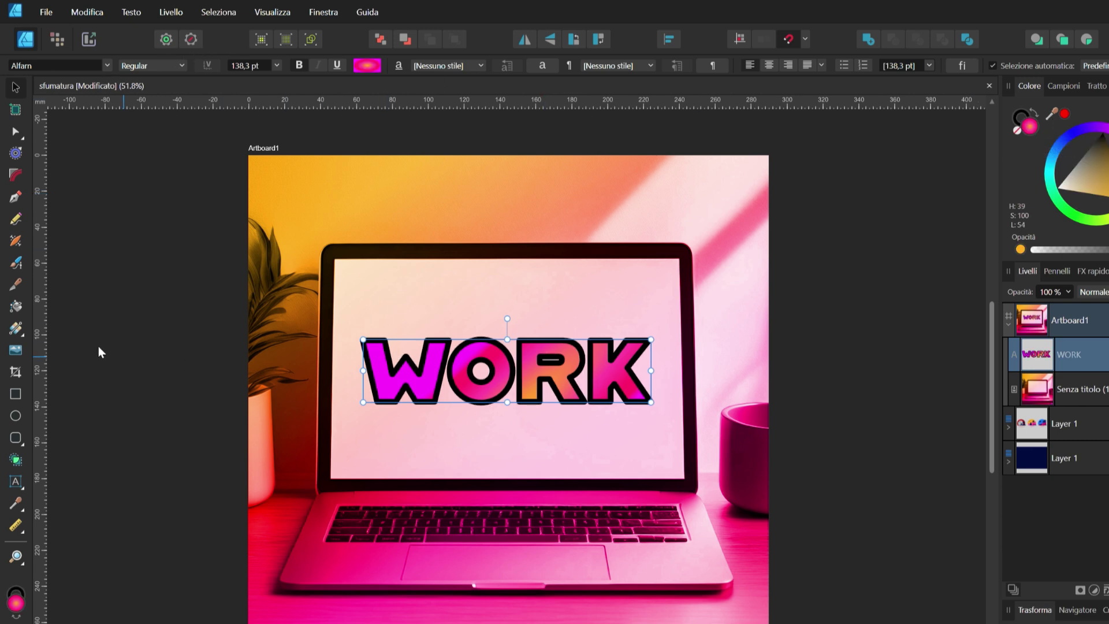
click(16, 328)
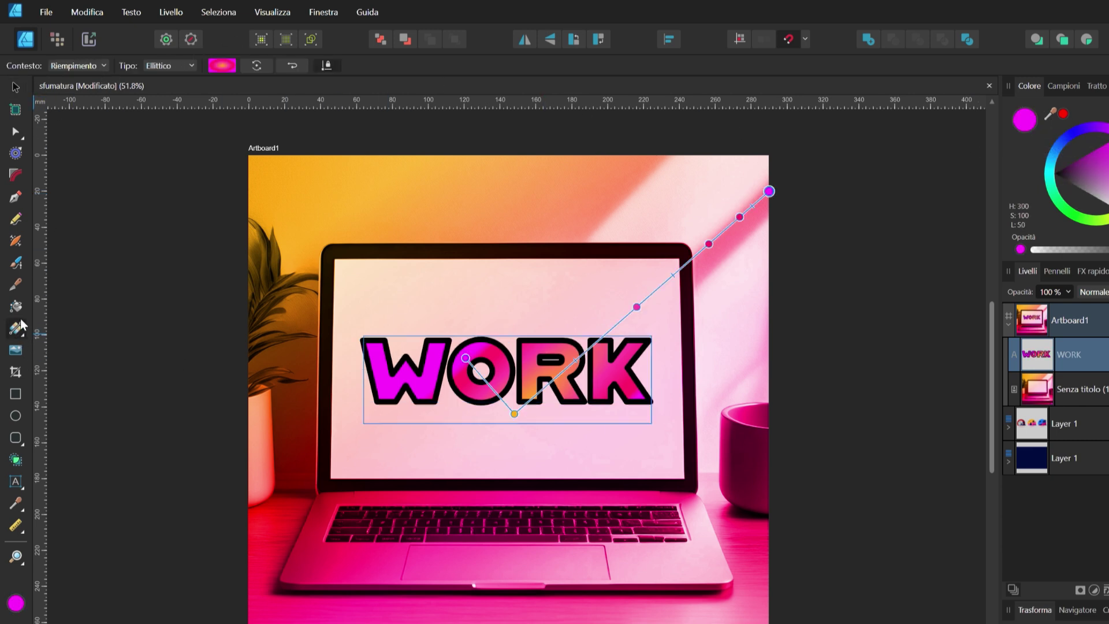
click(98, 65)
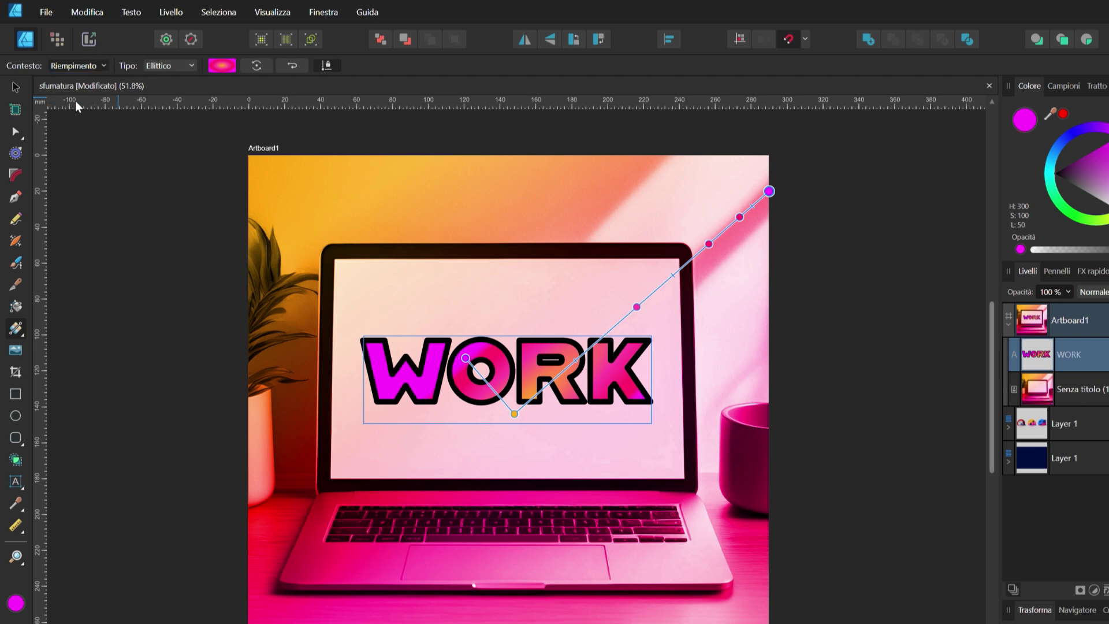
click(76, 97)
drag(919, 156, 389, 241)
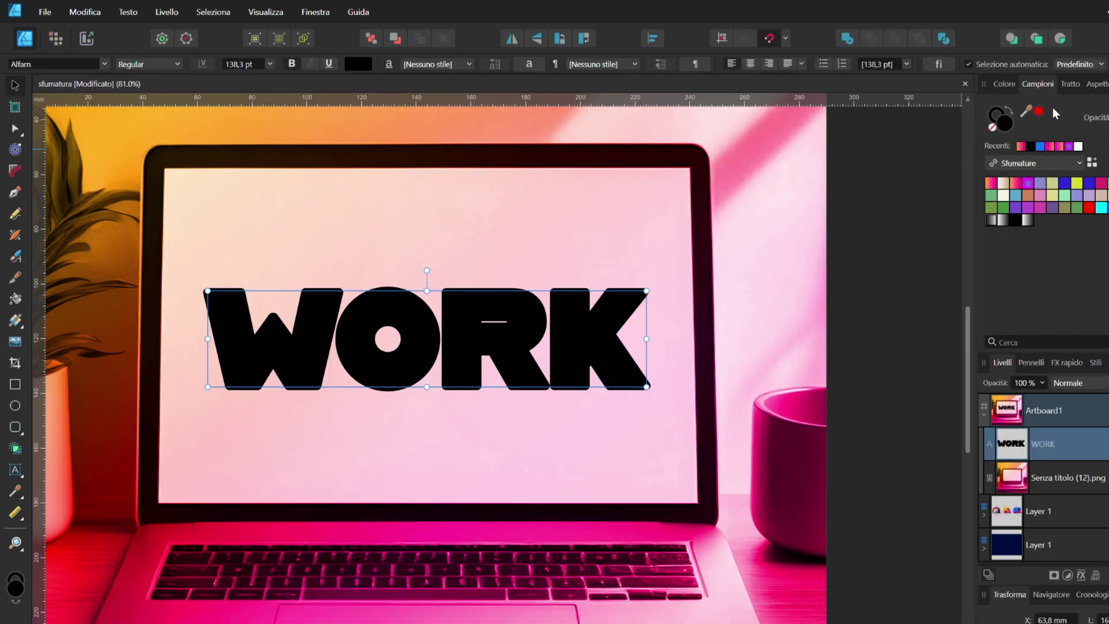
Remove the outline from WORK and fill only the letter W with the Sfumature 4 gradient, running diagonally from orange at its upper left
click(993, 126)
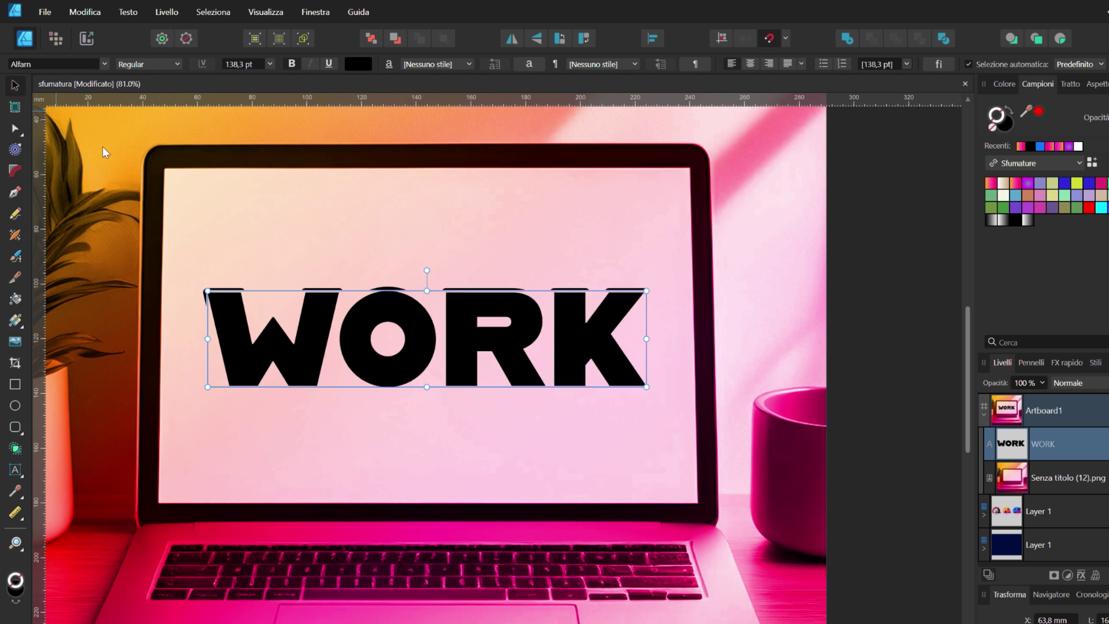
double_click(364, 353)
key(shift+Left)
click(15, 321)
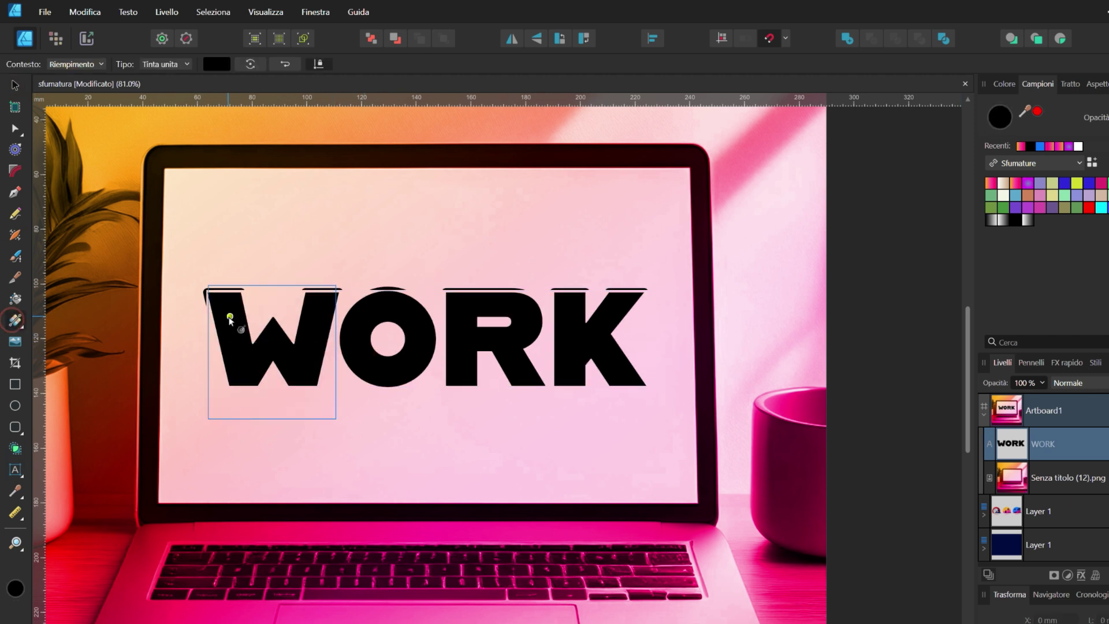
drag(233, 307, 259, 358)
click(990, 183)
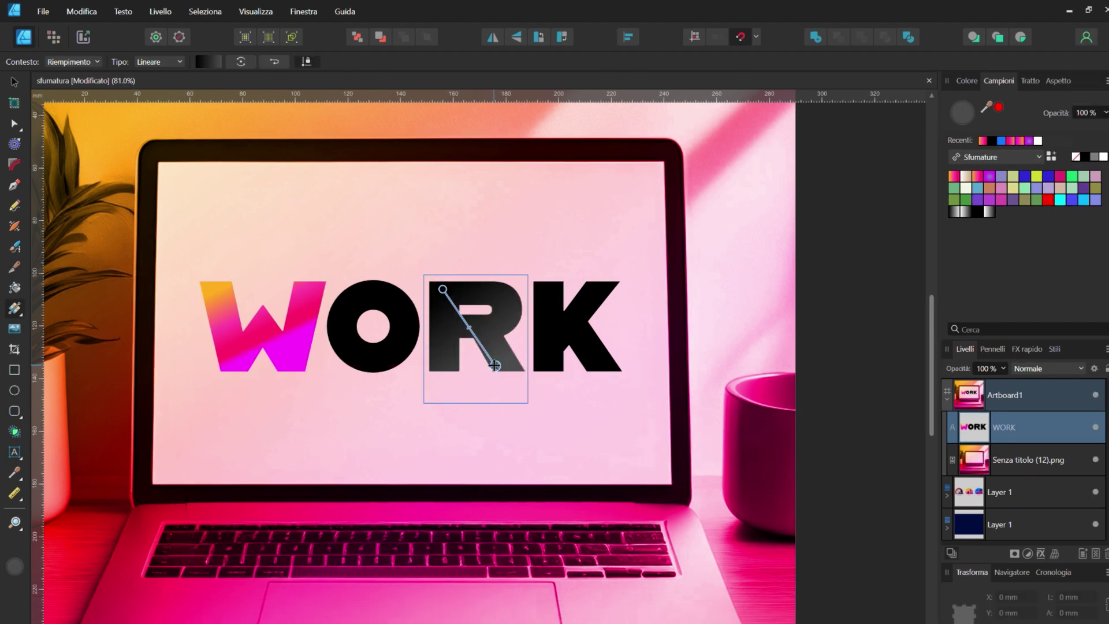
Undo the grey gradient on the R and fill it with Sfumature 4, running from orange at its lower left to magenta at its upper right
key(ctrl+z)
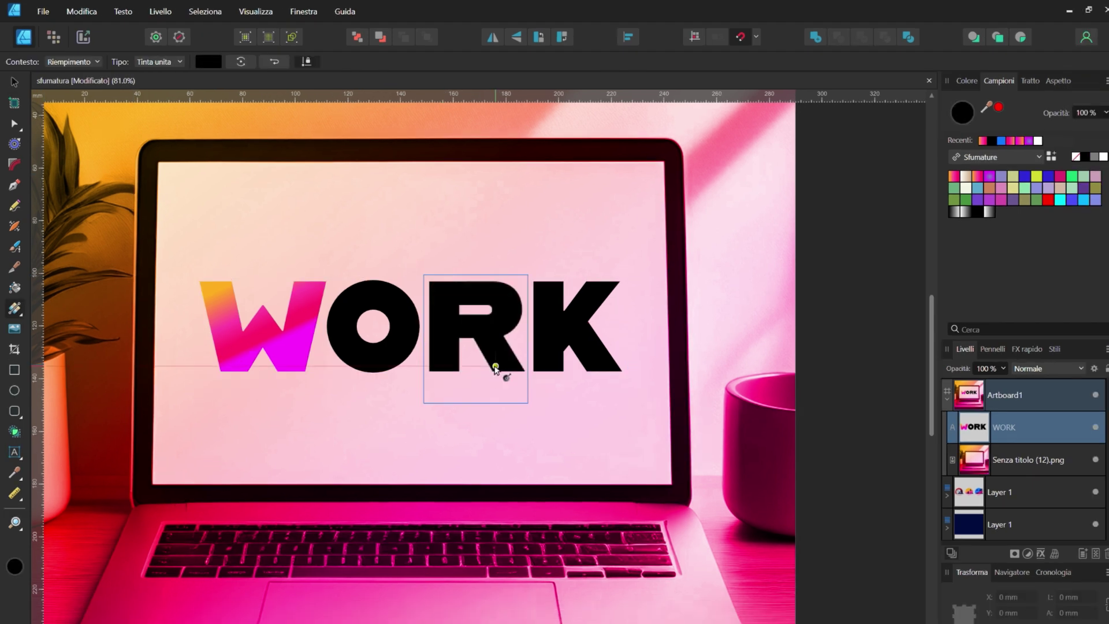
click(954, 179)
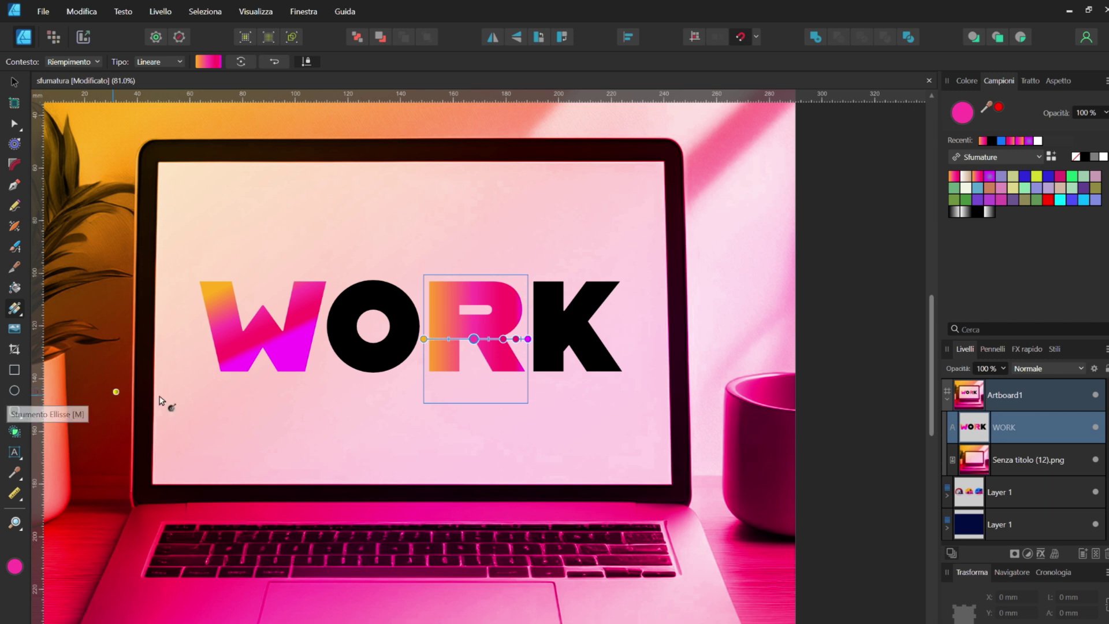
drag(424, 339, 432, 372)
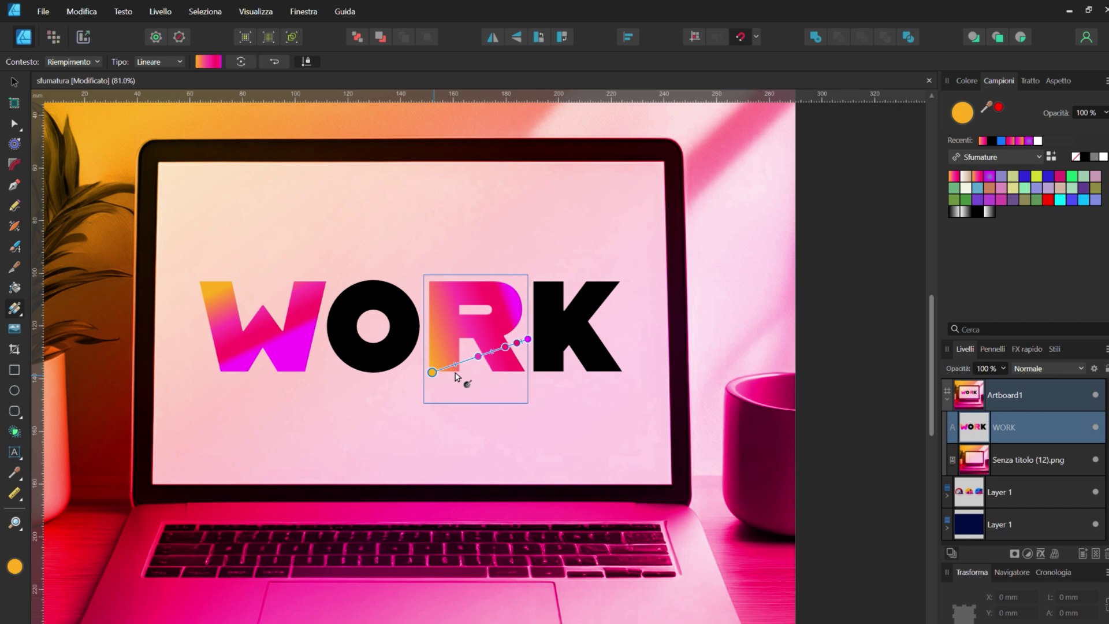
drag(527, 338, 521, 300)
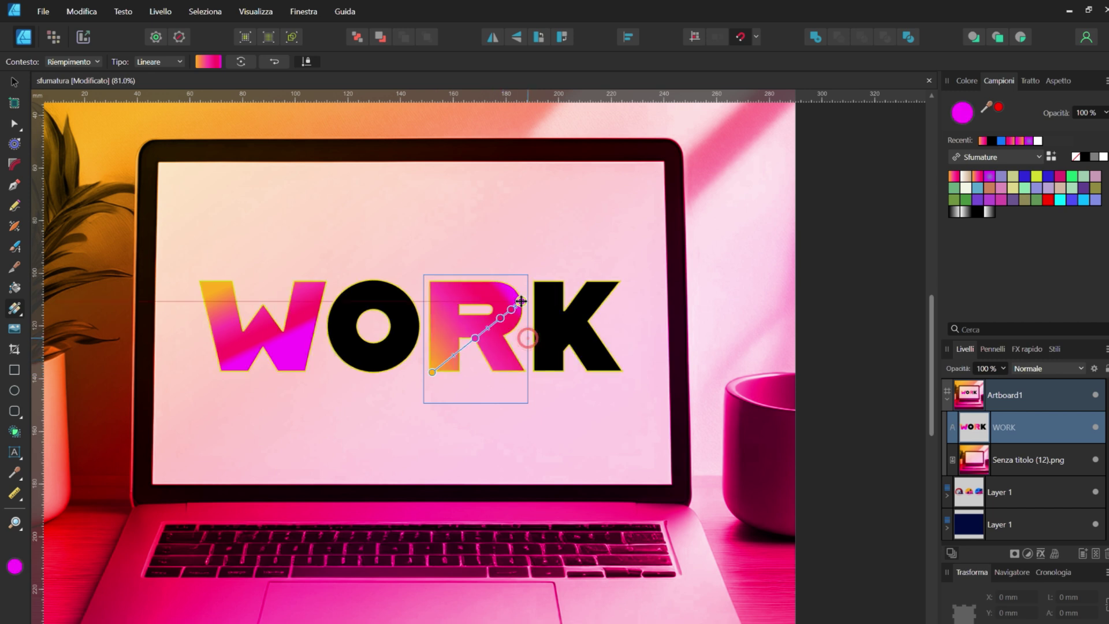
Fill only the letter O with the violet radial gradient swatch
key(t)
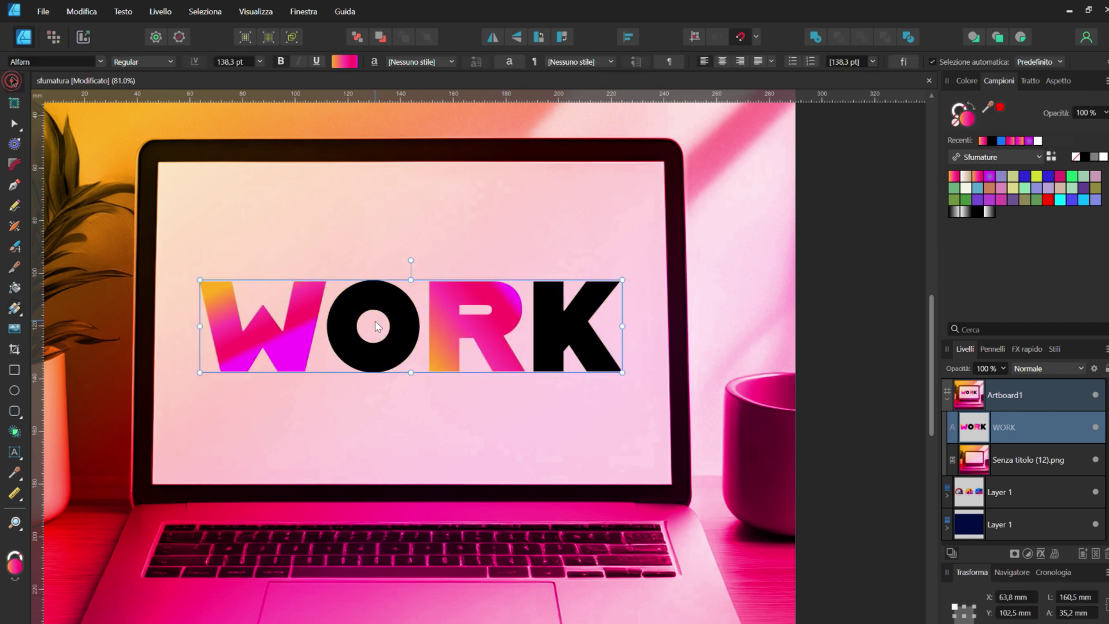
click(409, 319)
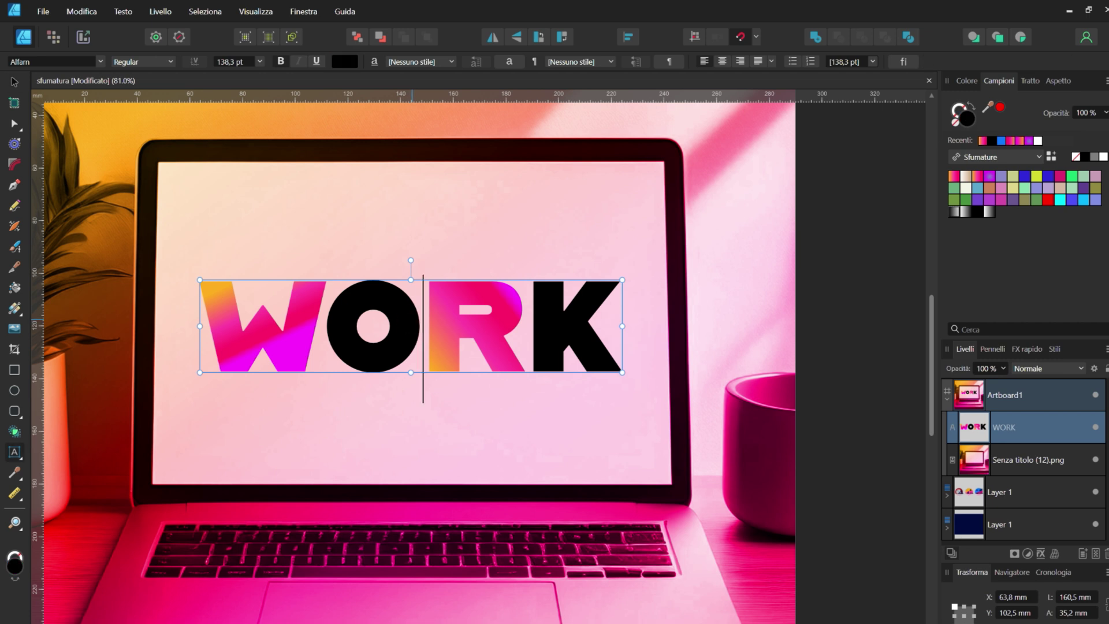
key(shift+Left)
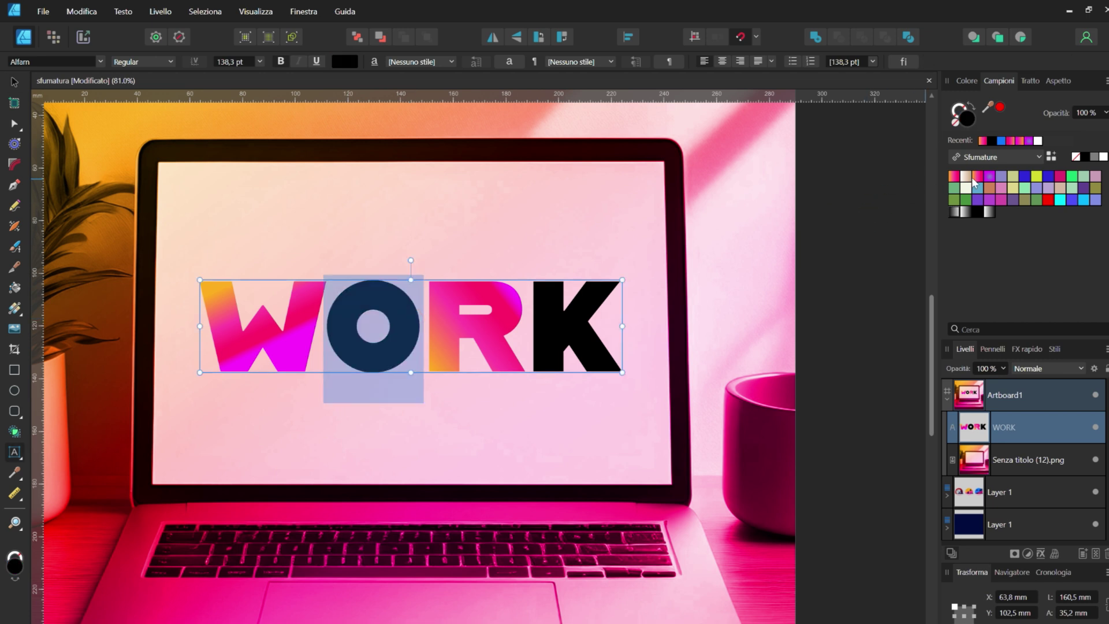
click(998, 177)
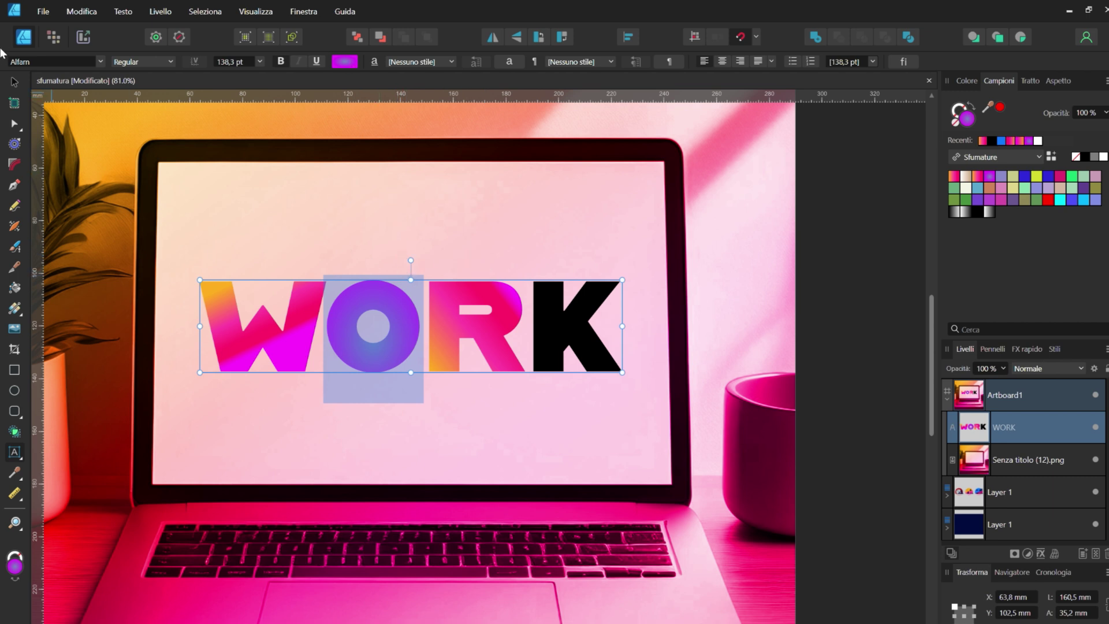
click(14, 82)
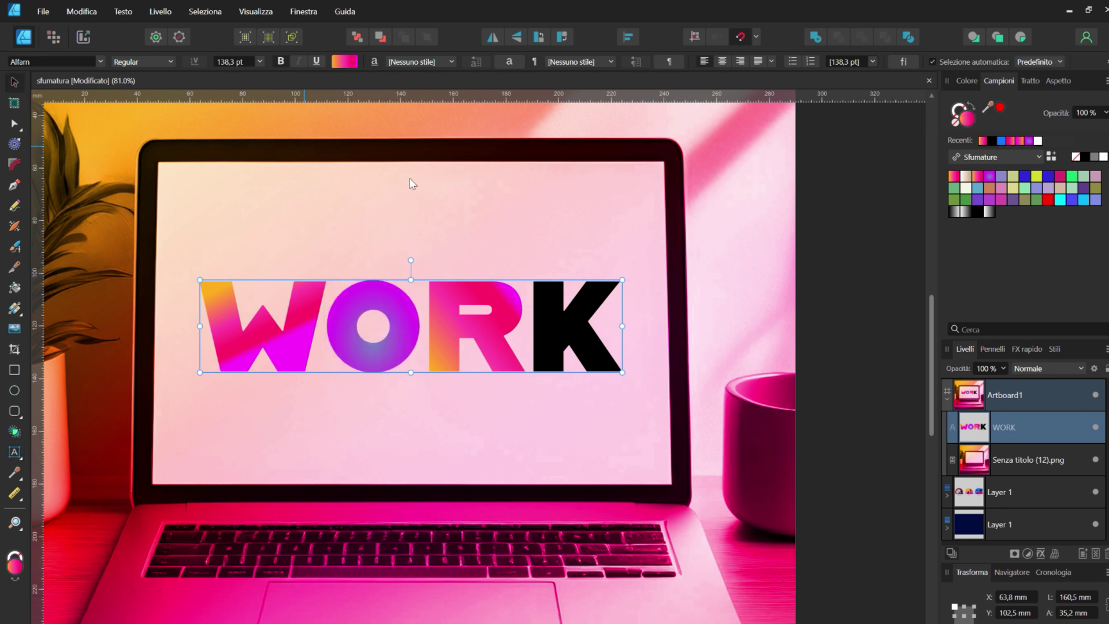
Fill only the letter K with the Sfumature 2 gradient swatch
key(t)
click(544, 326)
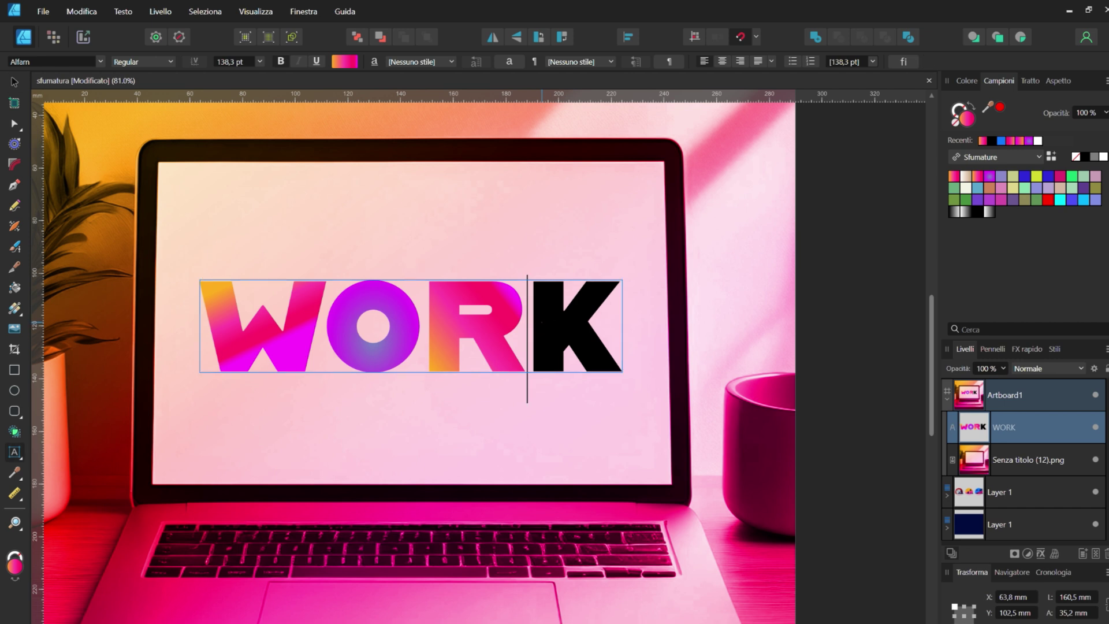
key(shift+Right)
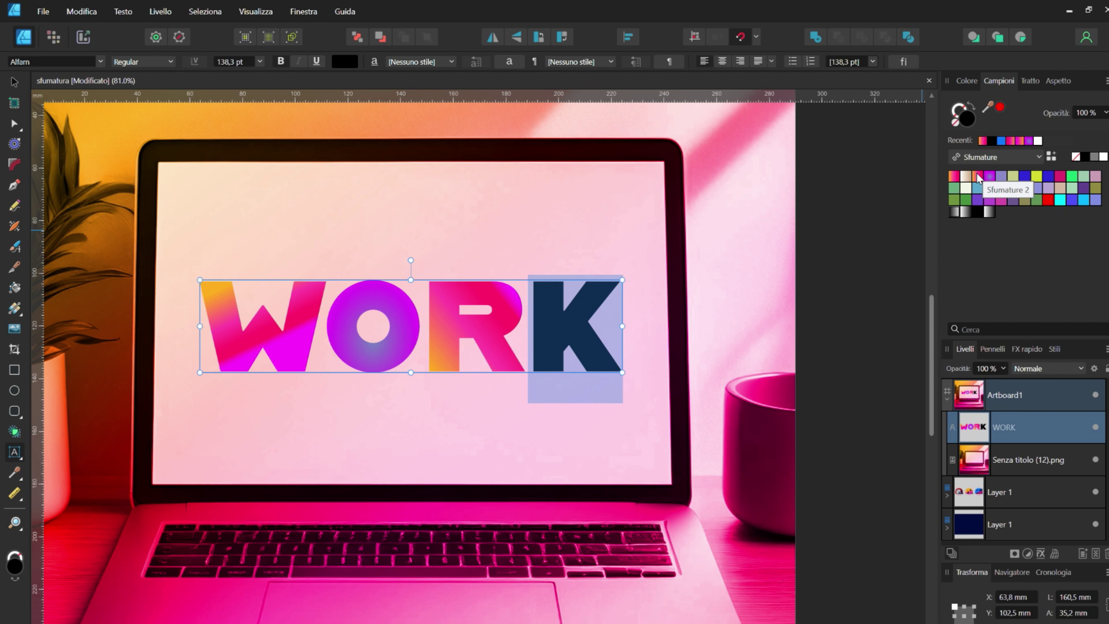
click(977, 177)
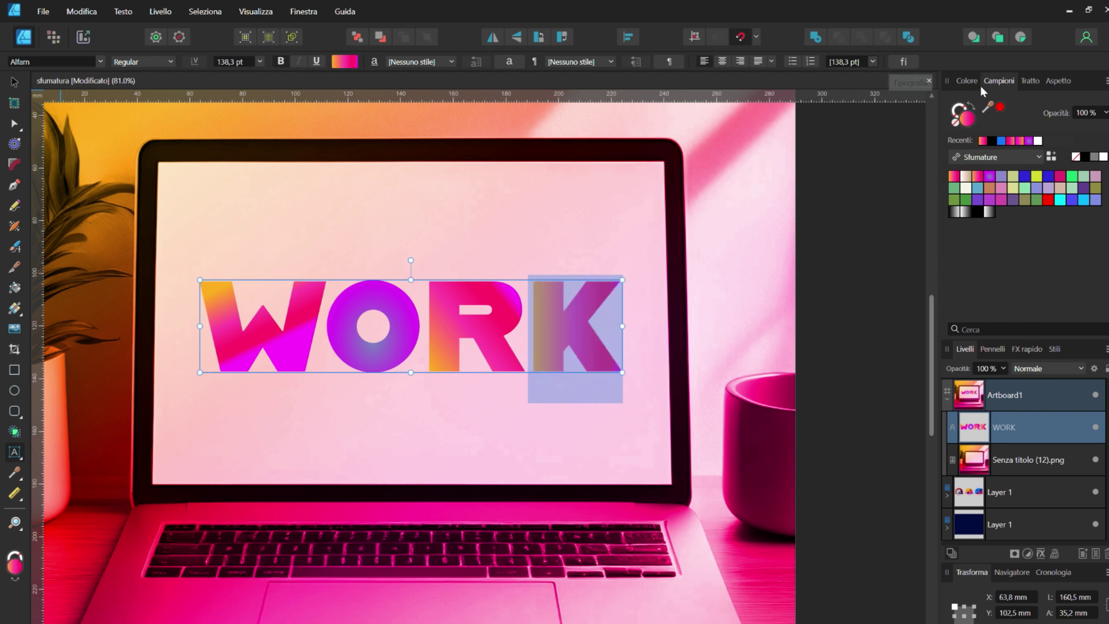
Try a black outline on the letter K alone and undo it
click(991, 140)
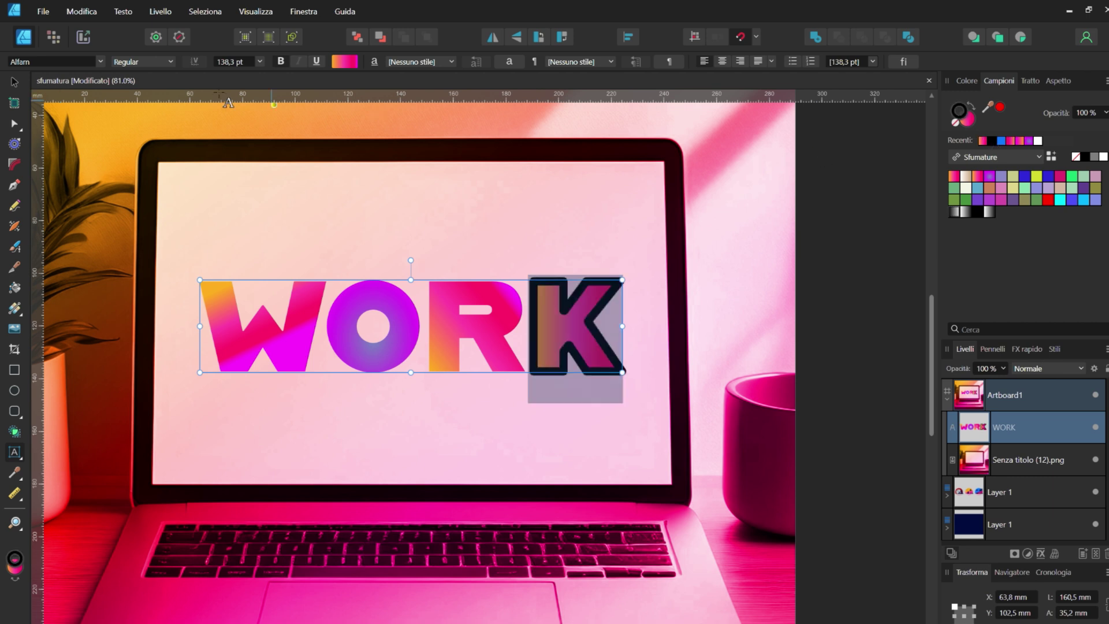
click(17, 83)
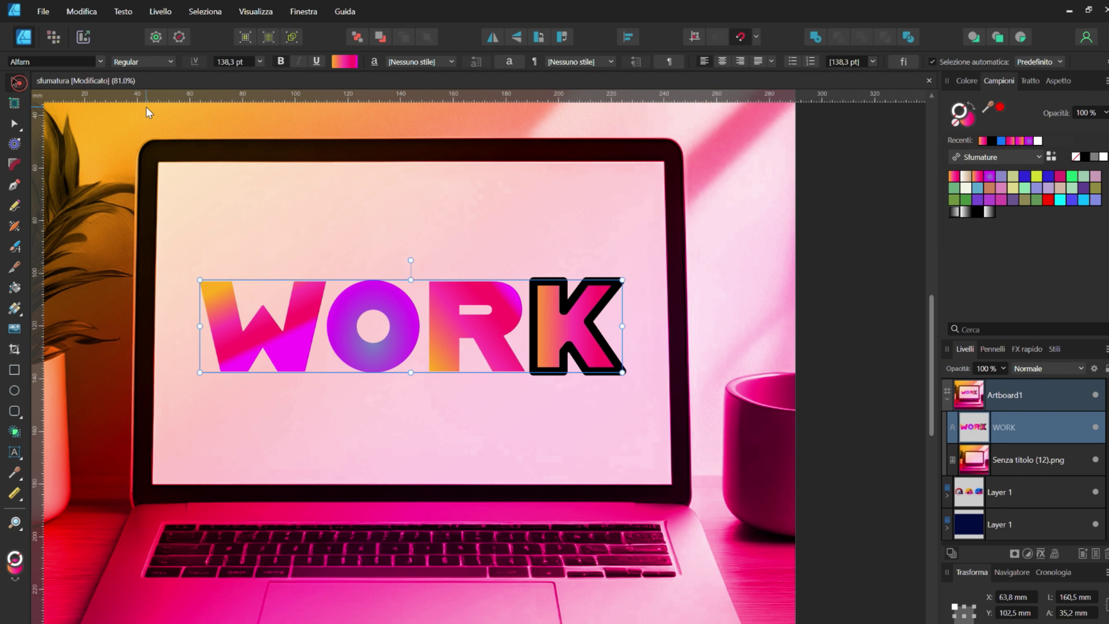
key(ctrl+z)
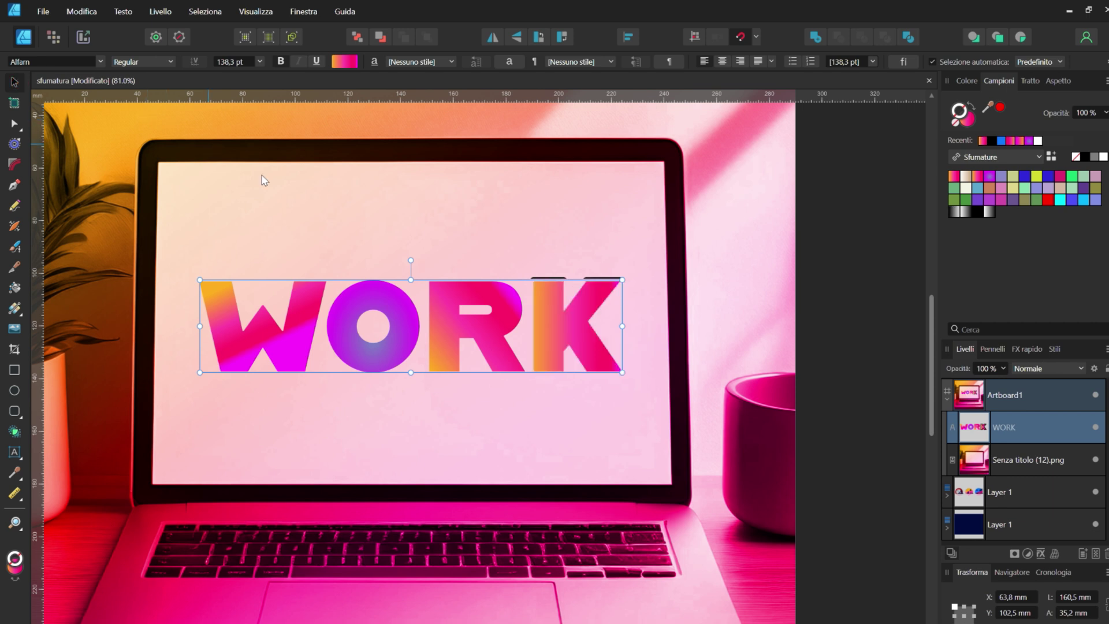
Give all the letters of WORK a black outline 6.6 pt wide
double_click(220, 340)
drag(220, 339, 523, 341)
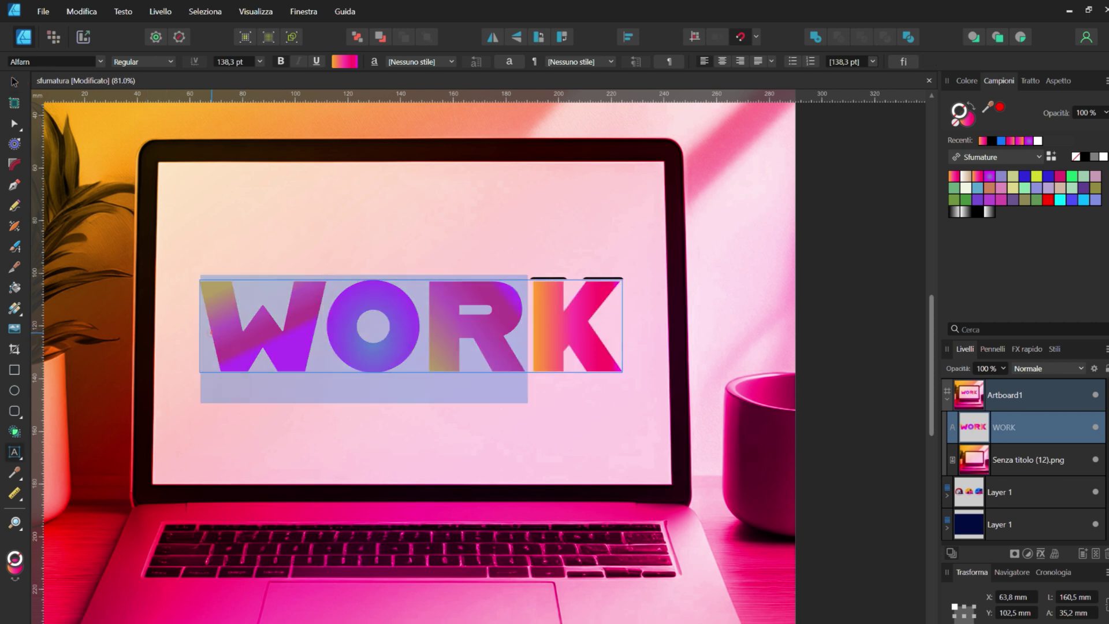
key(ctrl+a)
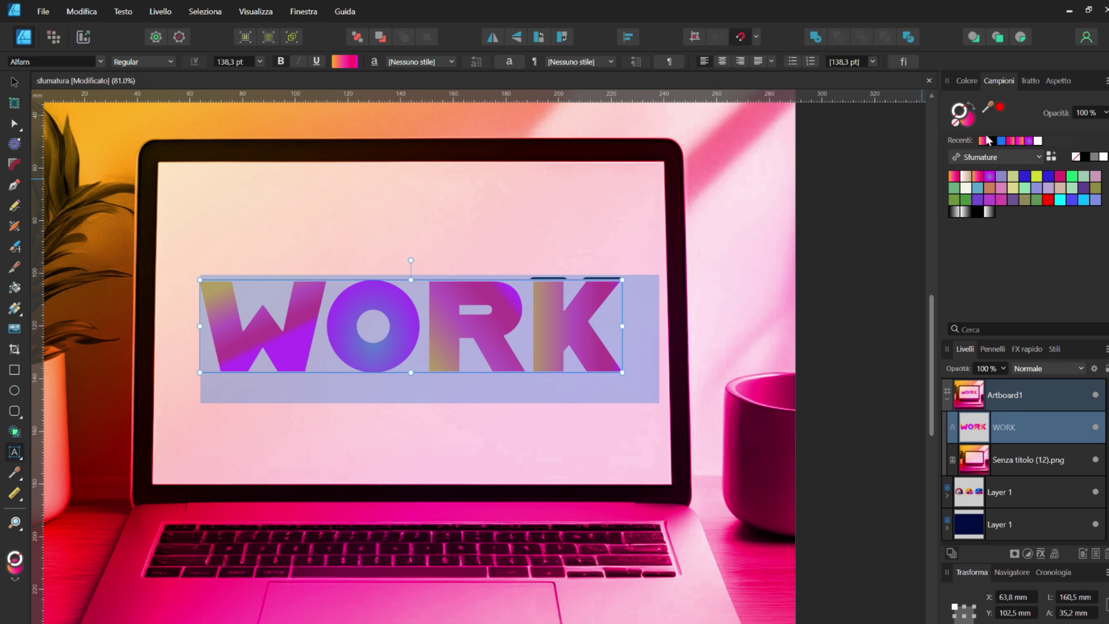
click(994, 141)
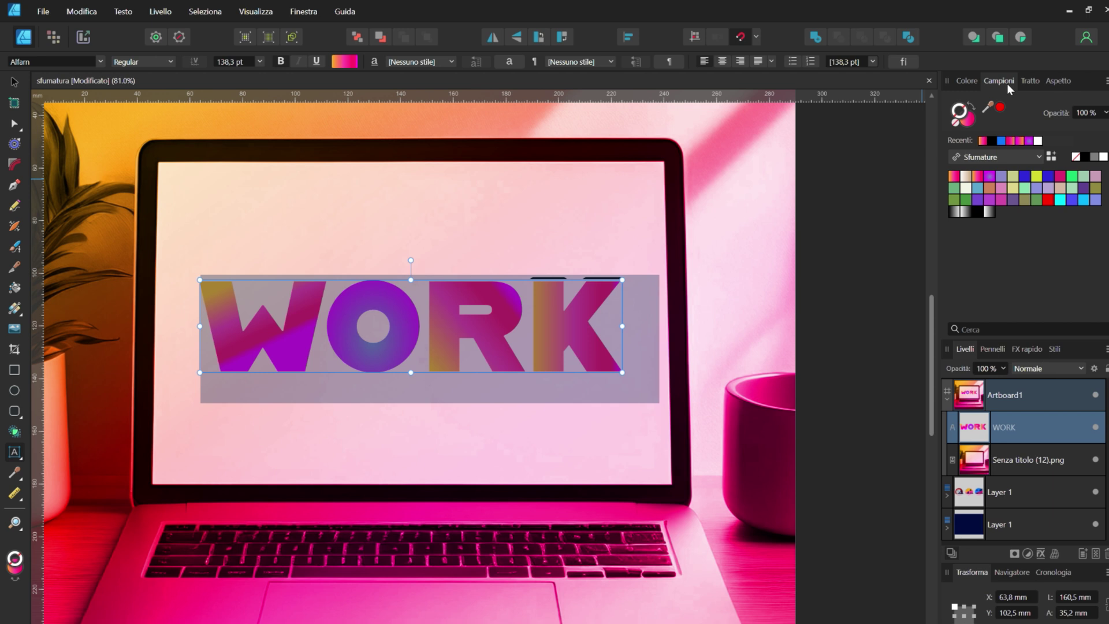
click(1027, 82)
click(1017, 121)
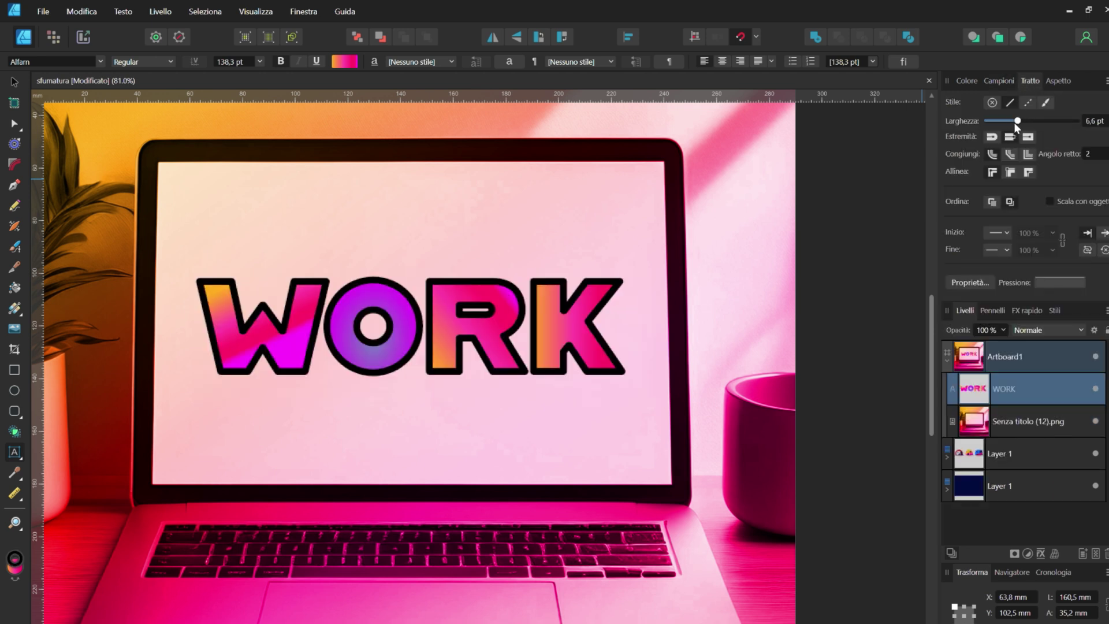